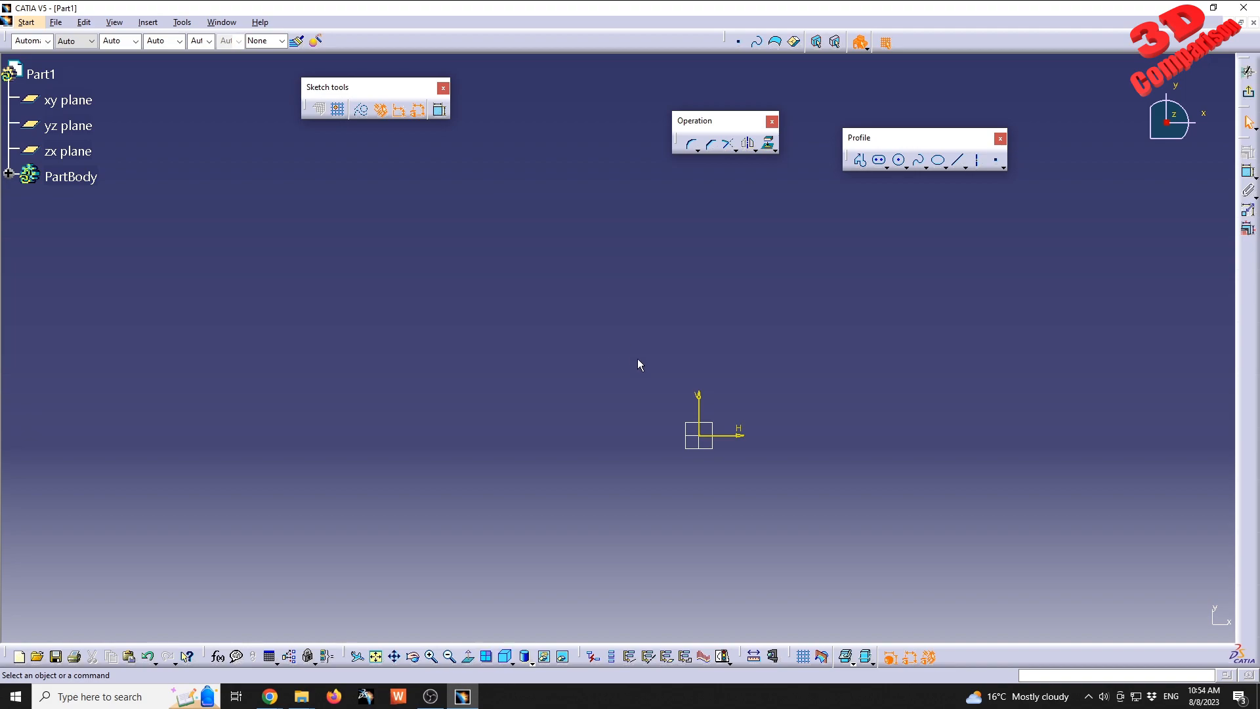
Draw an oblique axis rising from lower left to upper right, above and to the left of the sketch origin.
middle_drag(776, 325, 671, 345)
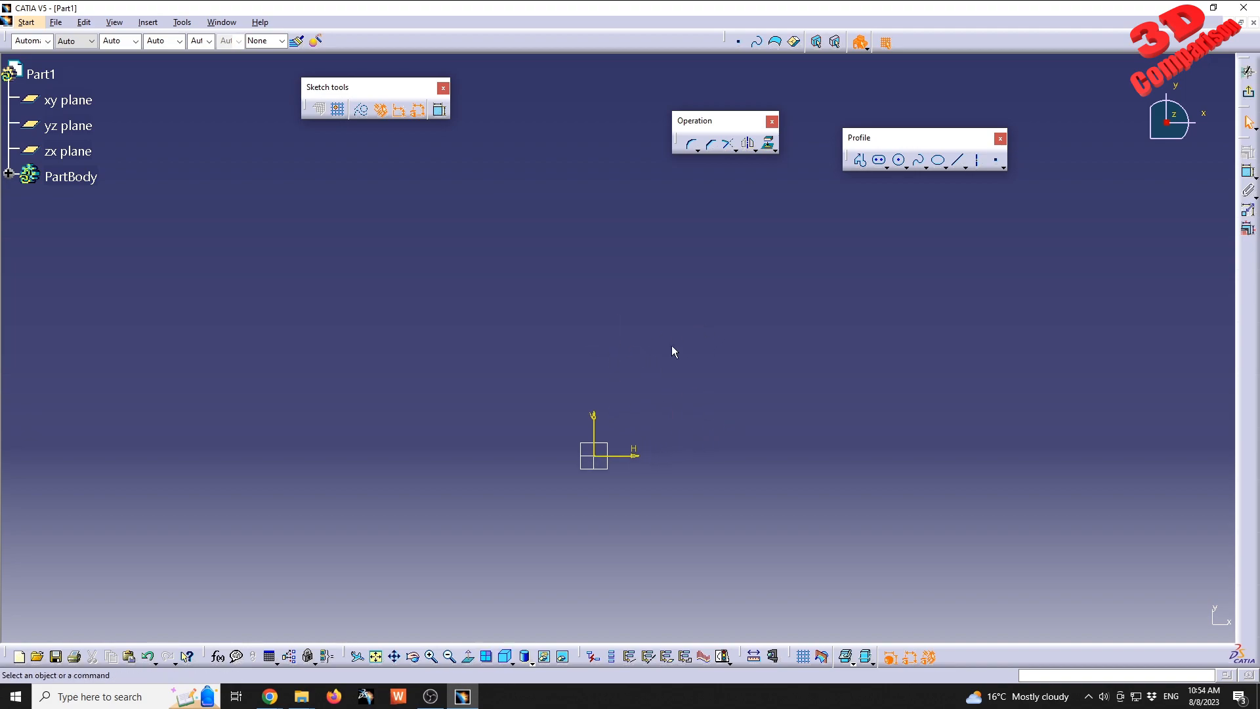
click(979, 161)
click(377, 408)
click(610, 246)
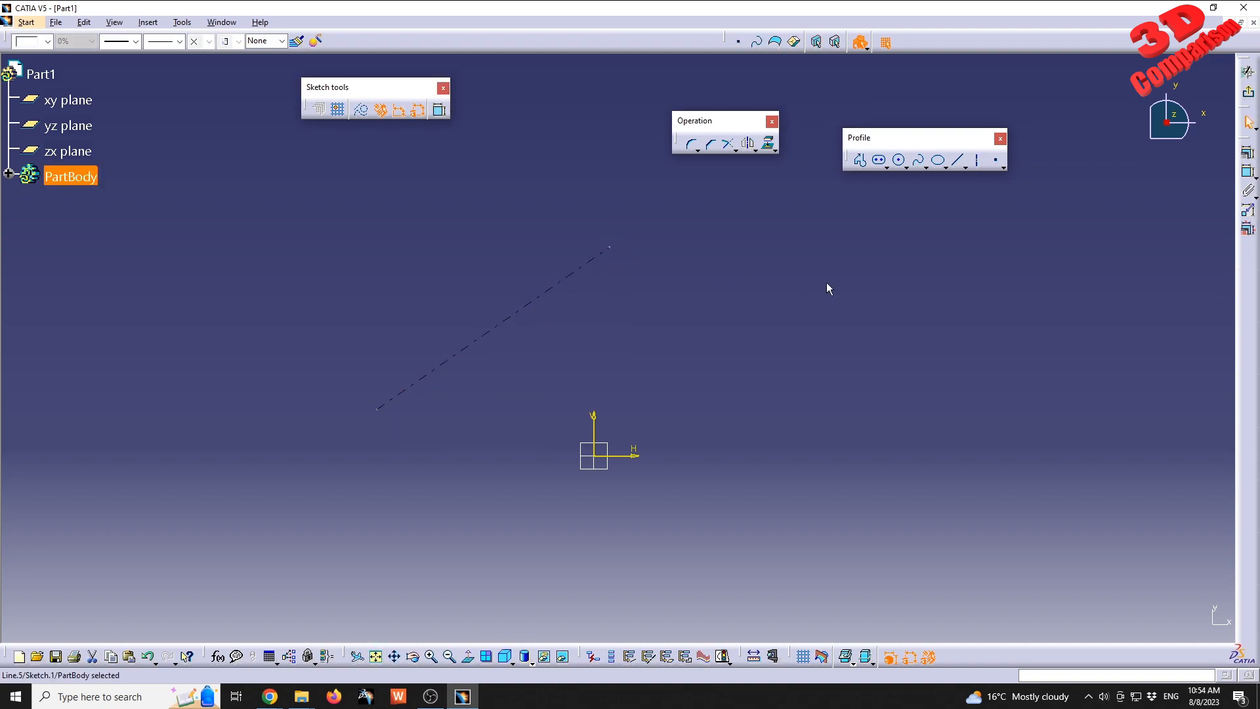
Sketch an elongated hole above the axis and roughly parallel to it, about 95 mm between centres with a radius of about 8.6 mm.
click(877, 163)
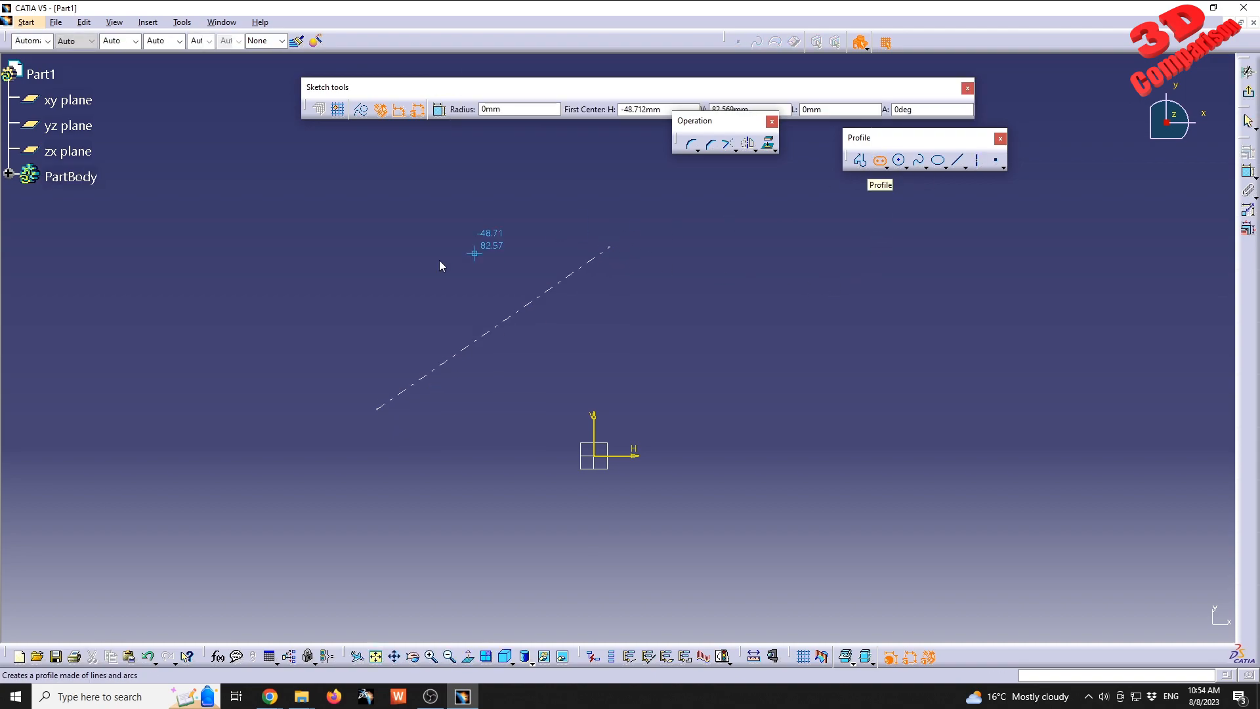
click(372, 352)
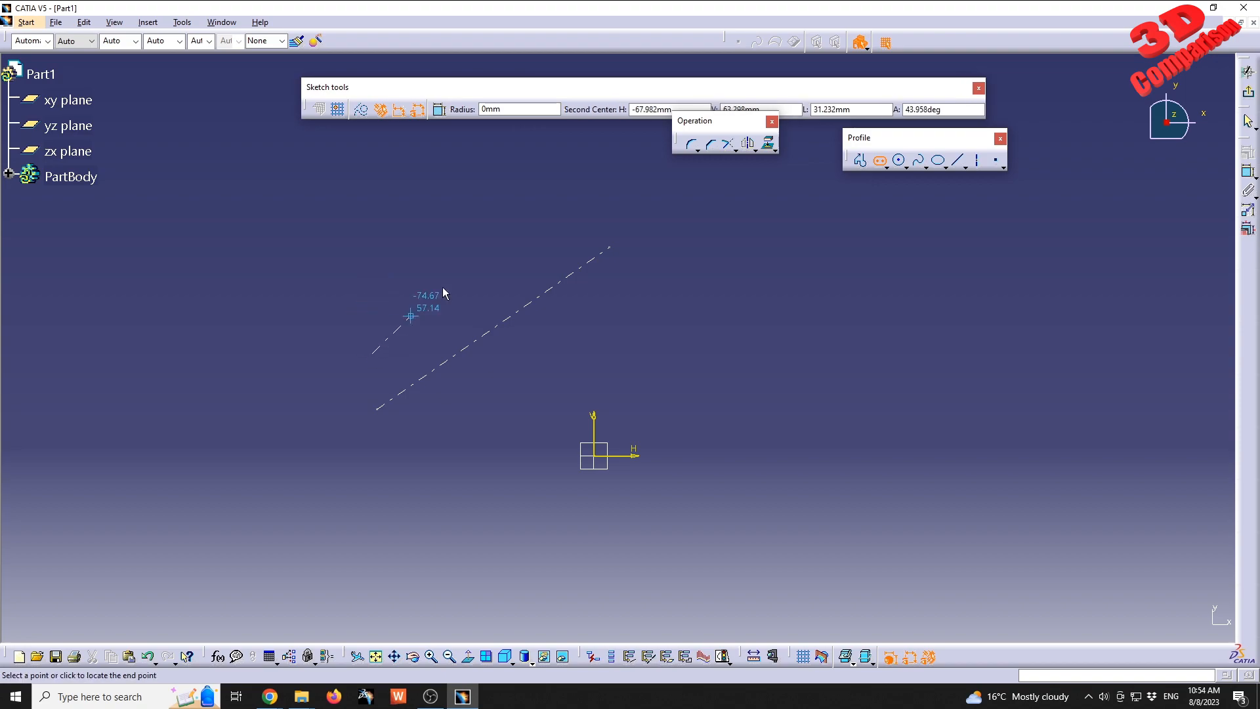
click(561, 217)
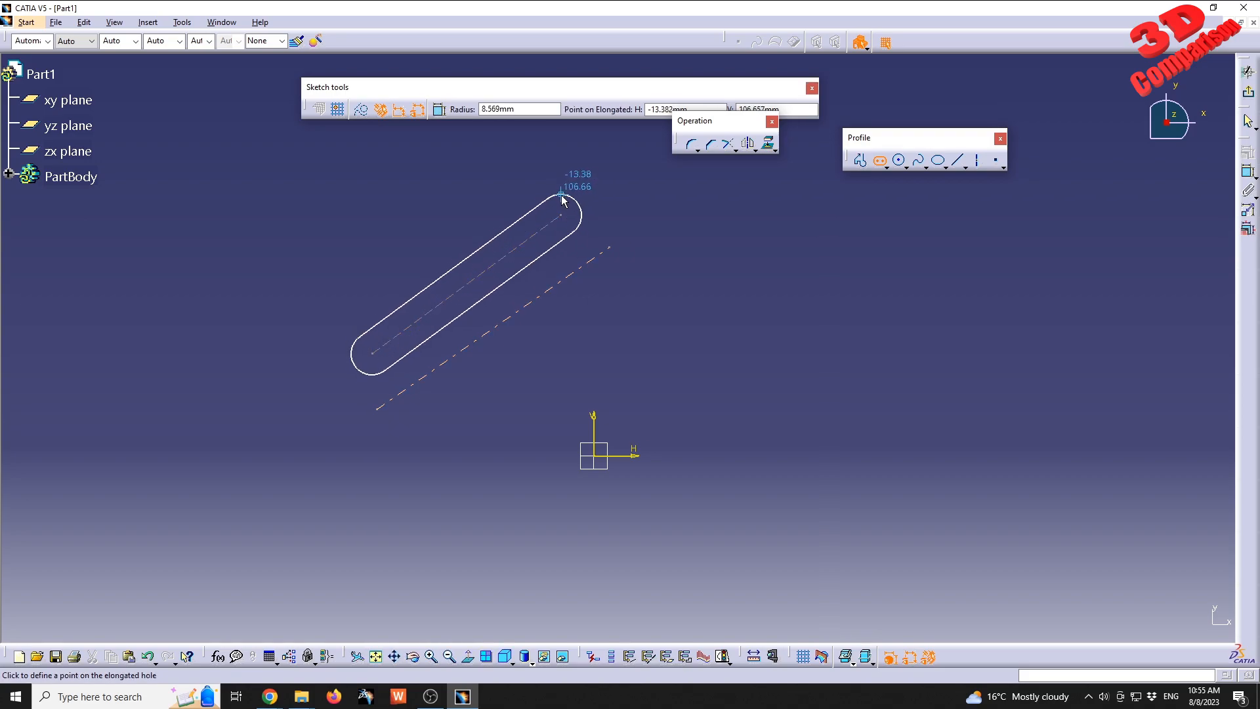
click(561, 198)
scroll(473, 352, up, 2)
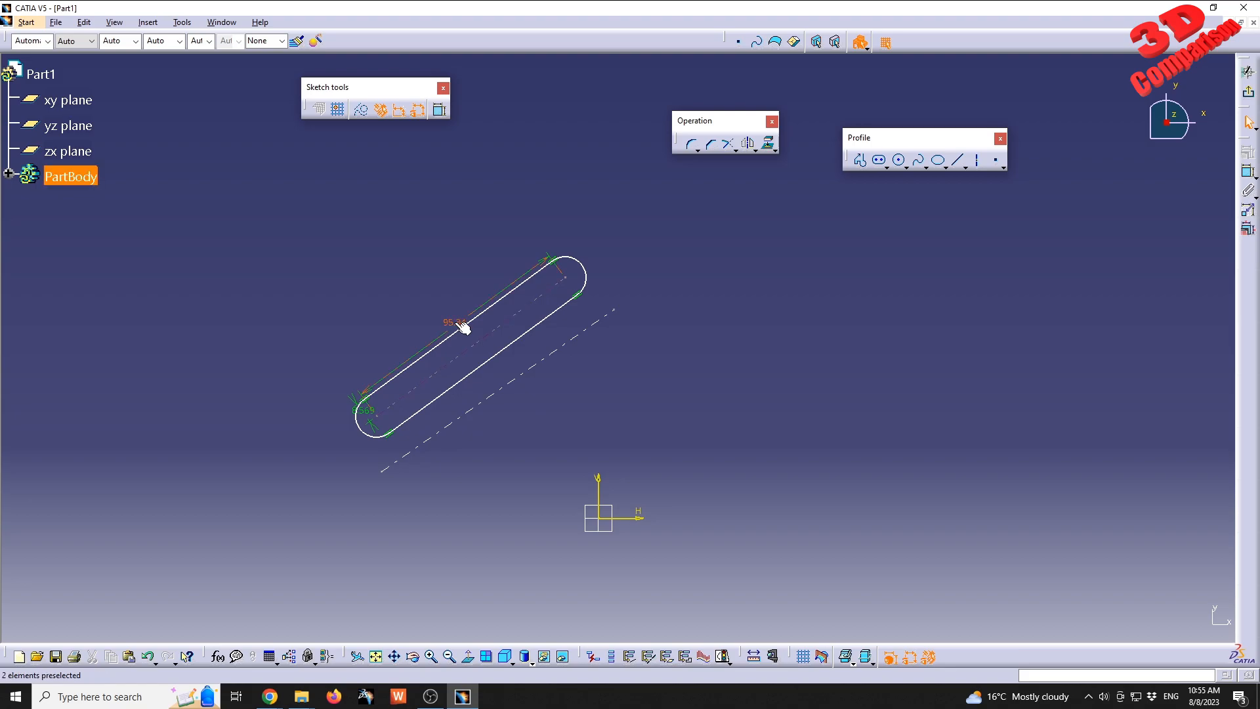
Set the elongated hole's straight length to 100 mm and its radius to 10 mm.
double_click(463, 327)
text(1000)
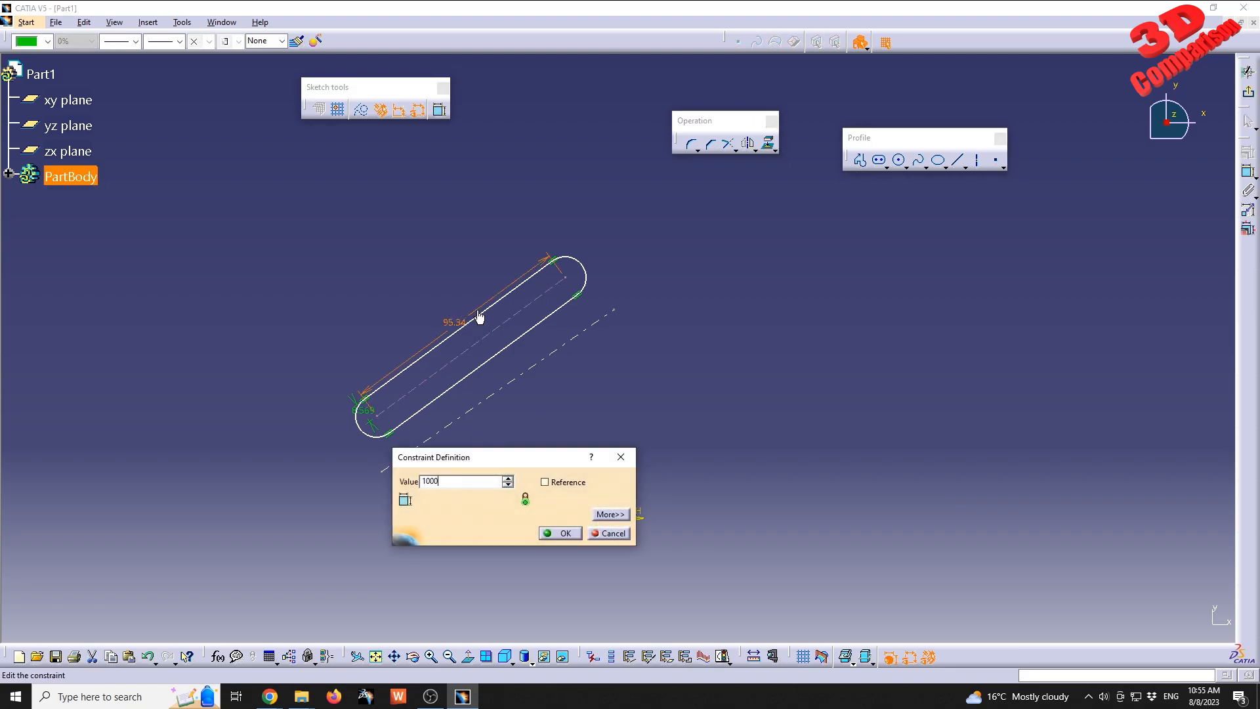
key(BackSpace)
key(Return)
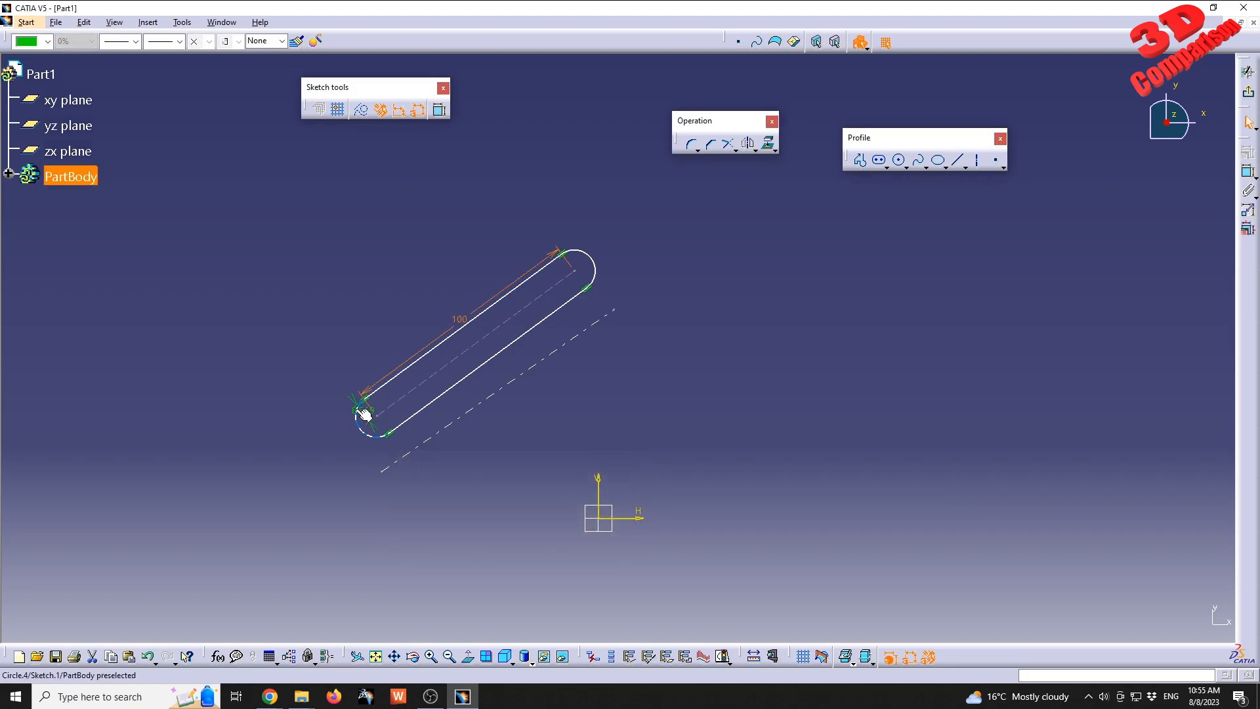
click(364, 415)
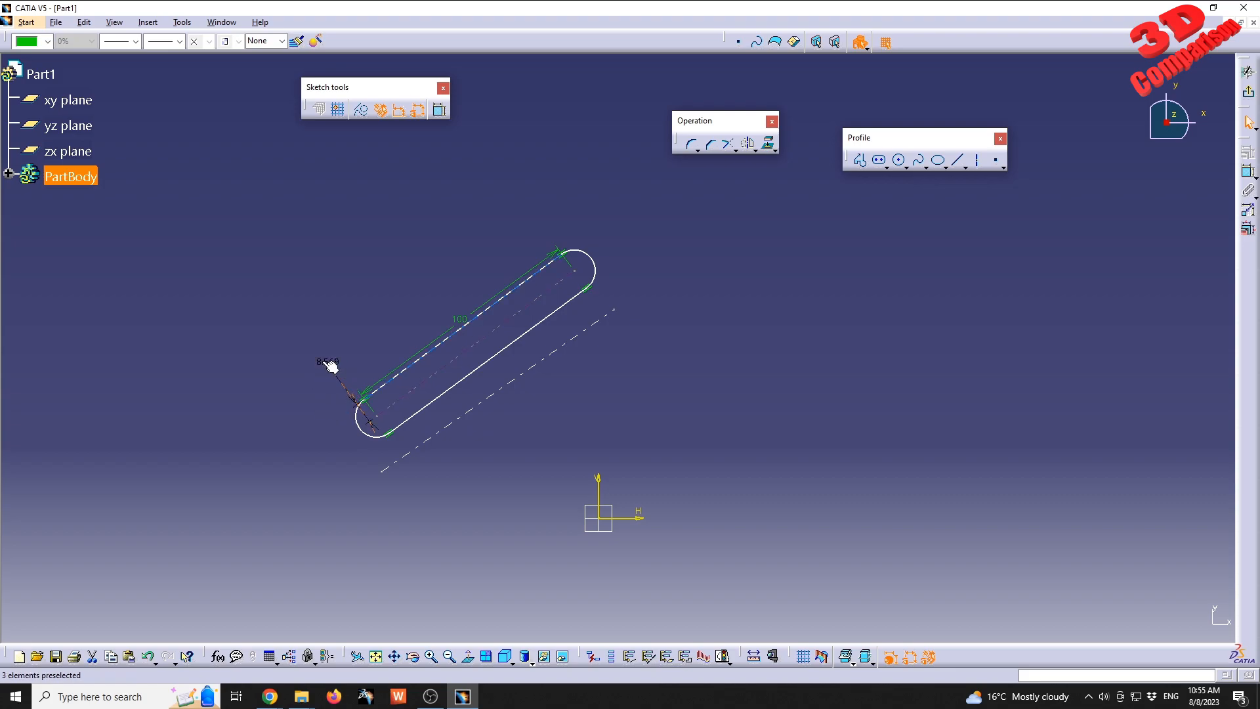
double_click(328, 364)
text(10)
key(Return)
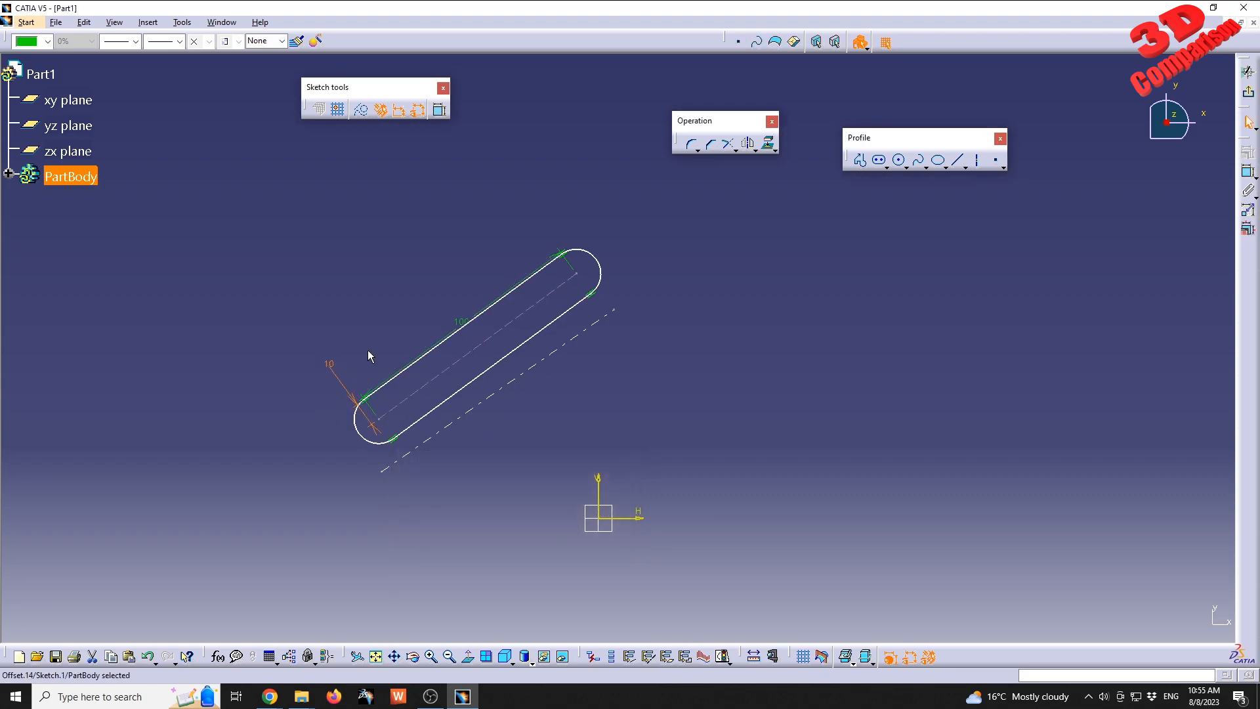
click(466, 236)
Add an angle constraint between the elongated hole's centreline and the axis, keeping the proposed value.
click(1249, 172)
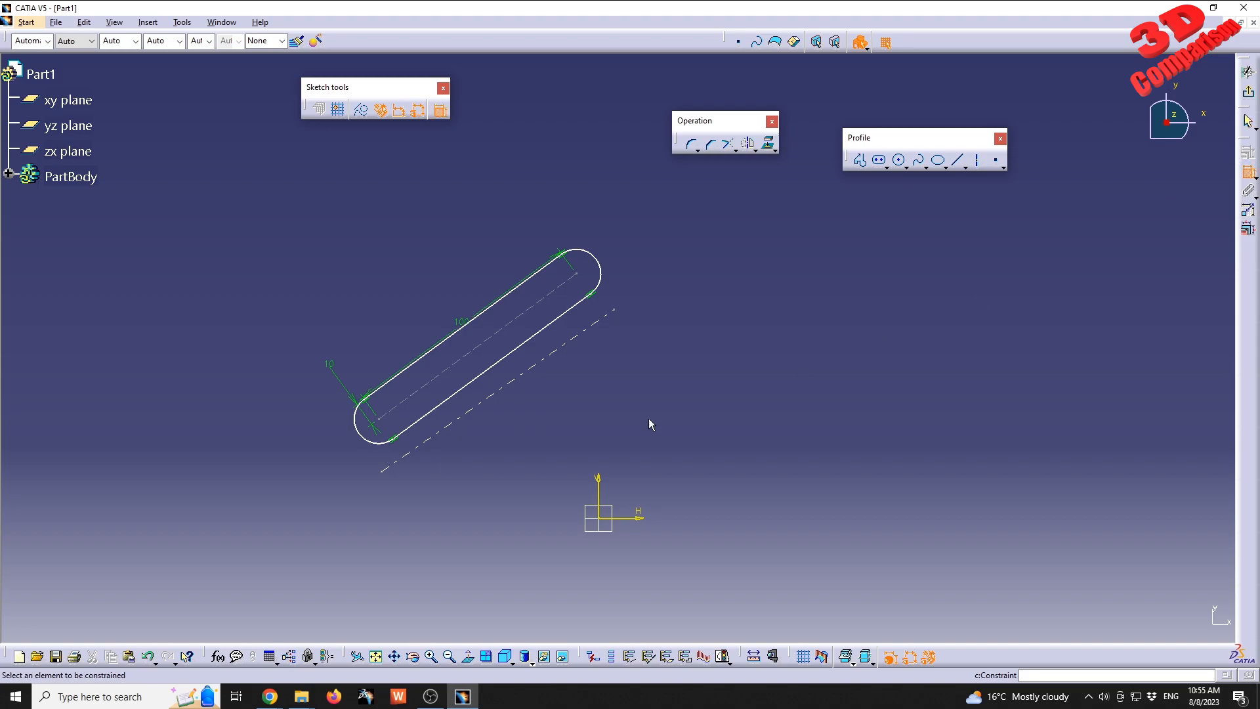
click(416, 394)
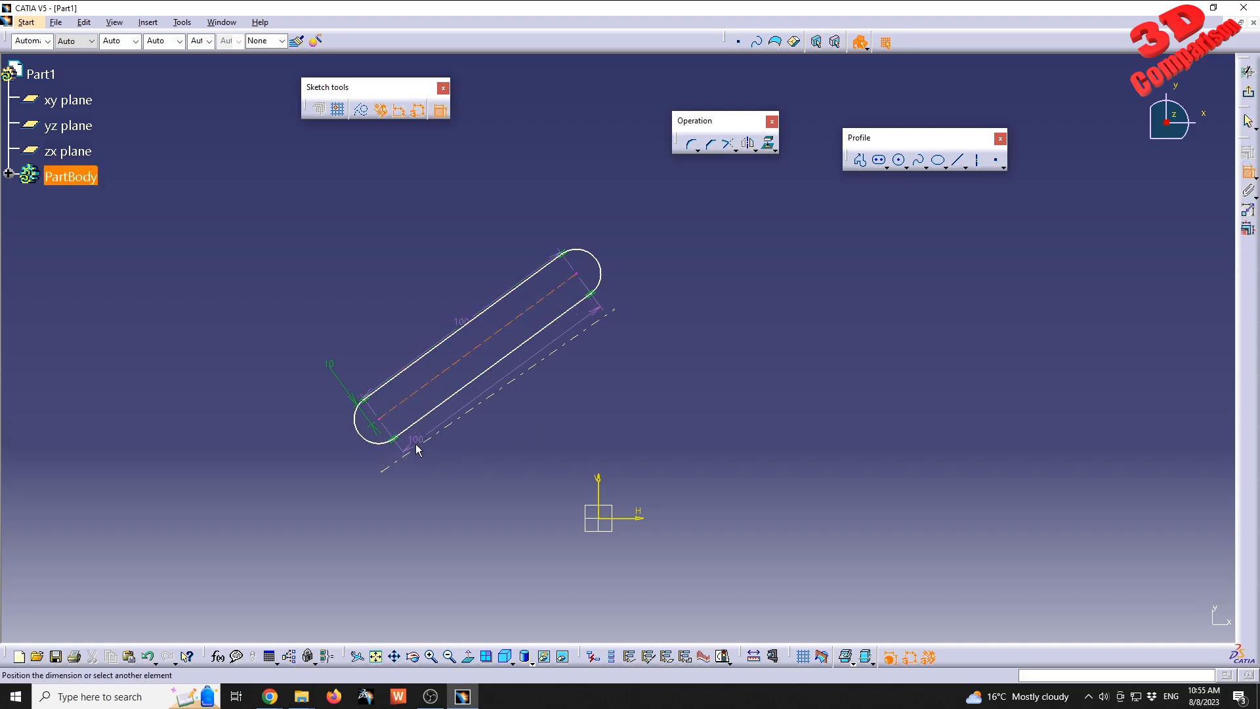
click(421, 446)
click(255, 525)
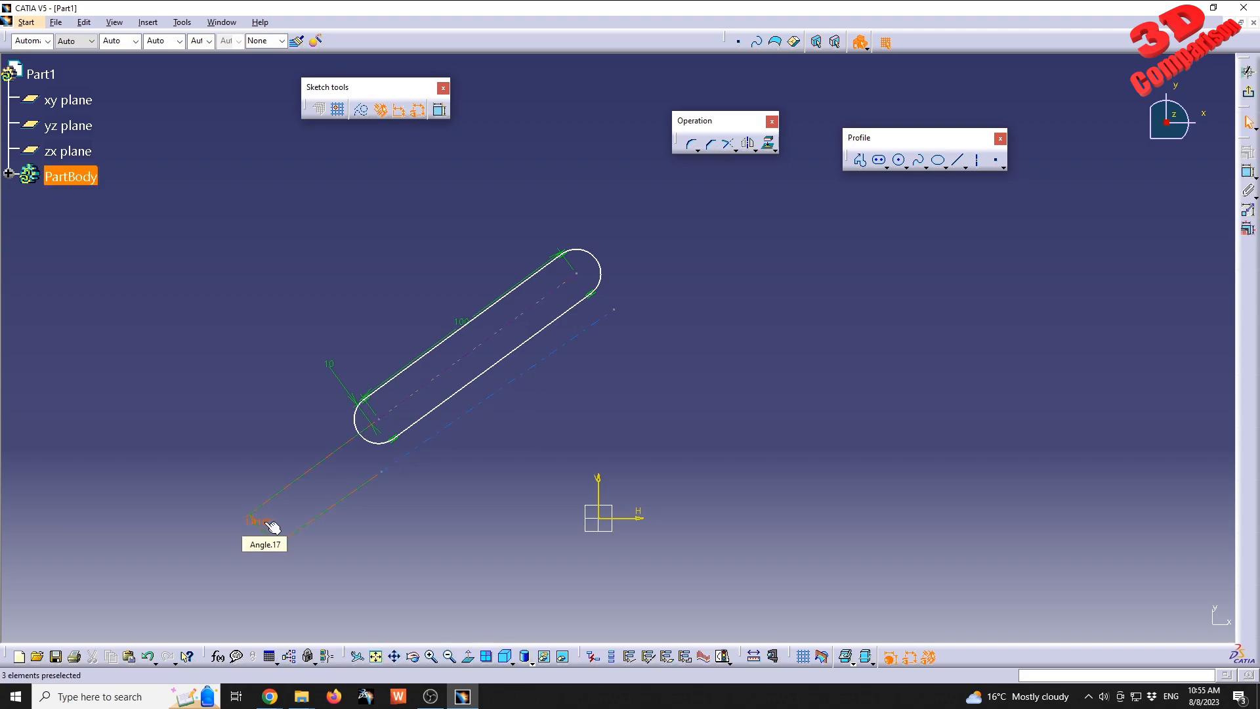
double_click(271, 526)
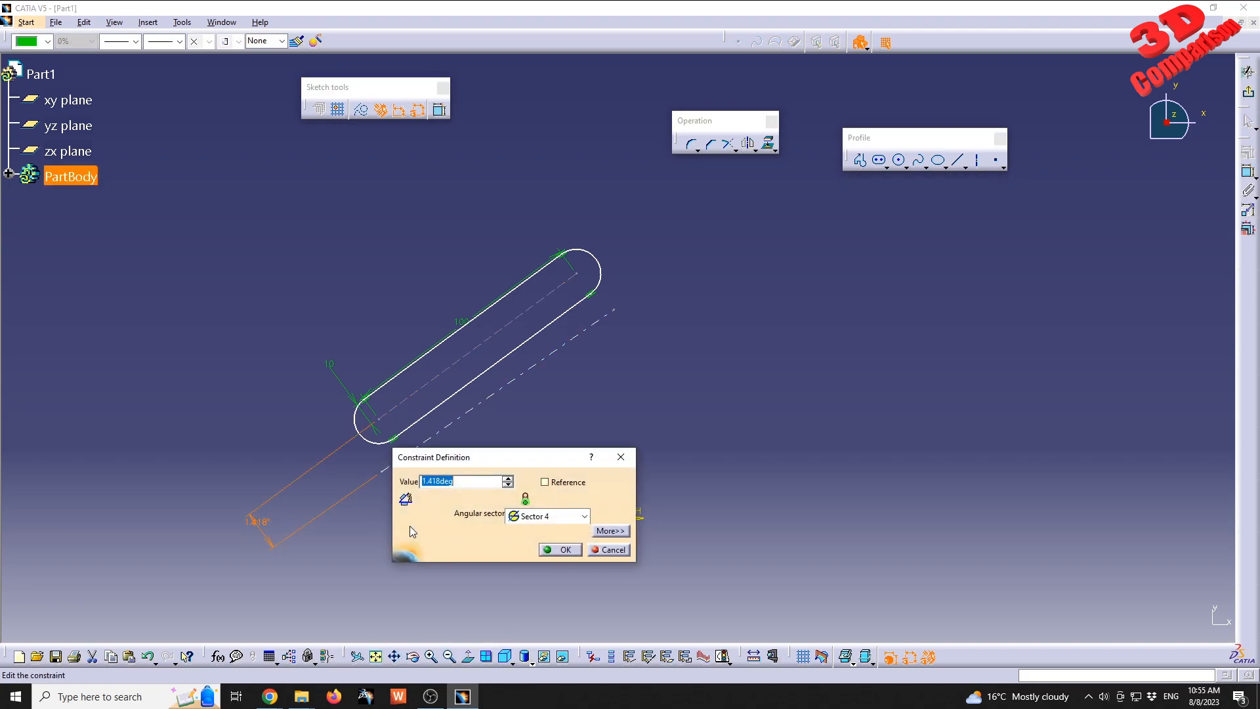
key(Return)
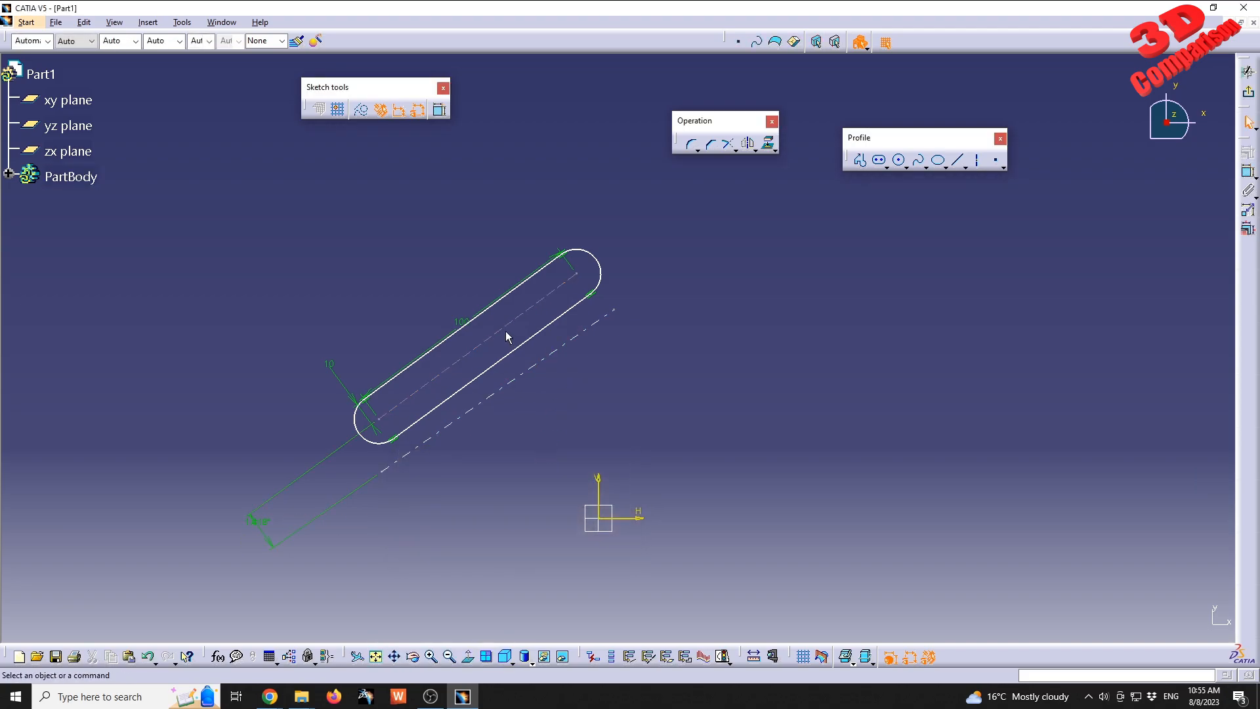
Apply a parallelism constraint between the elongated hole's centreline and the axis.
click(502, 336)
ctrl+click(524, 380)
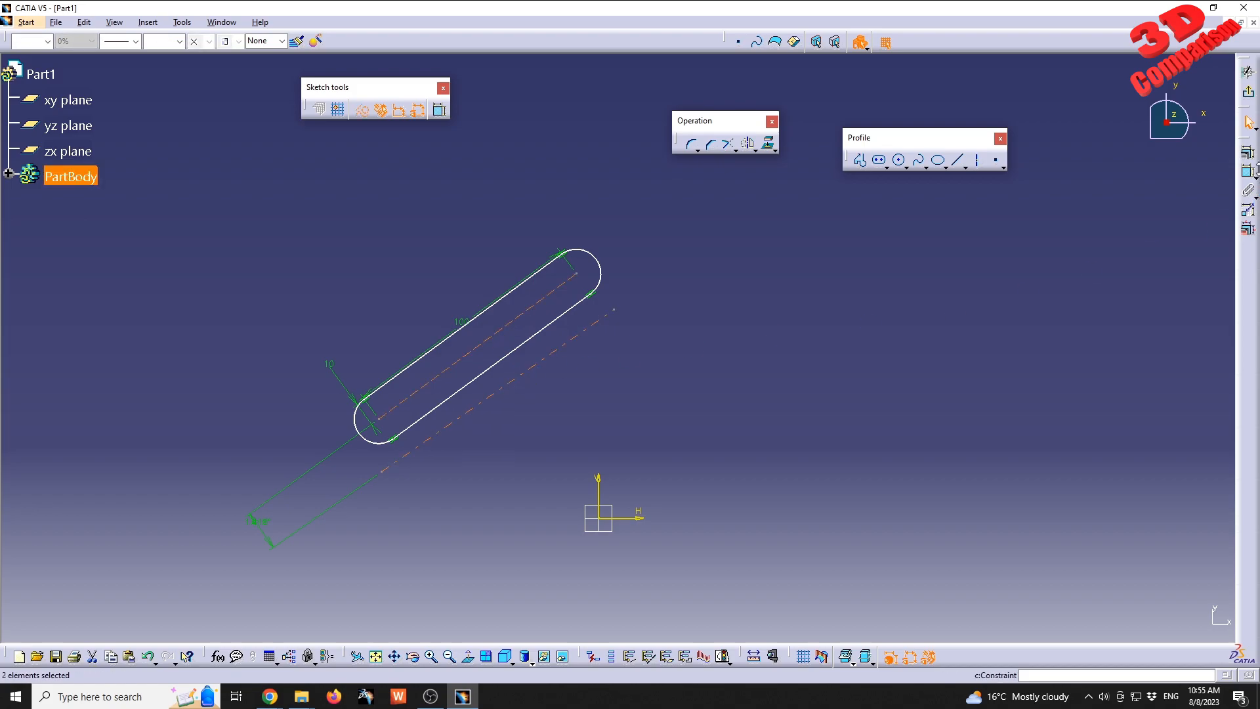
click(1249, 155)
click(284, 528)
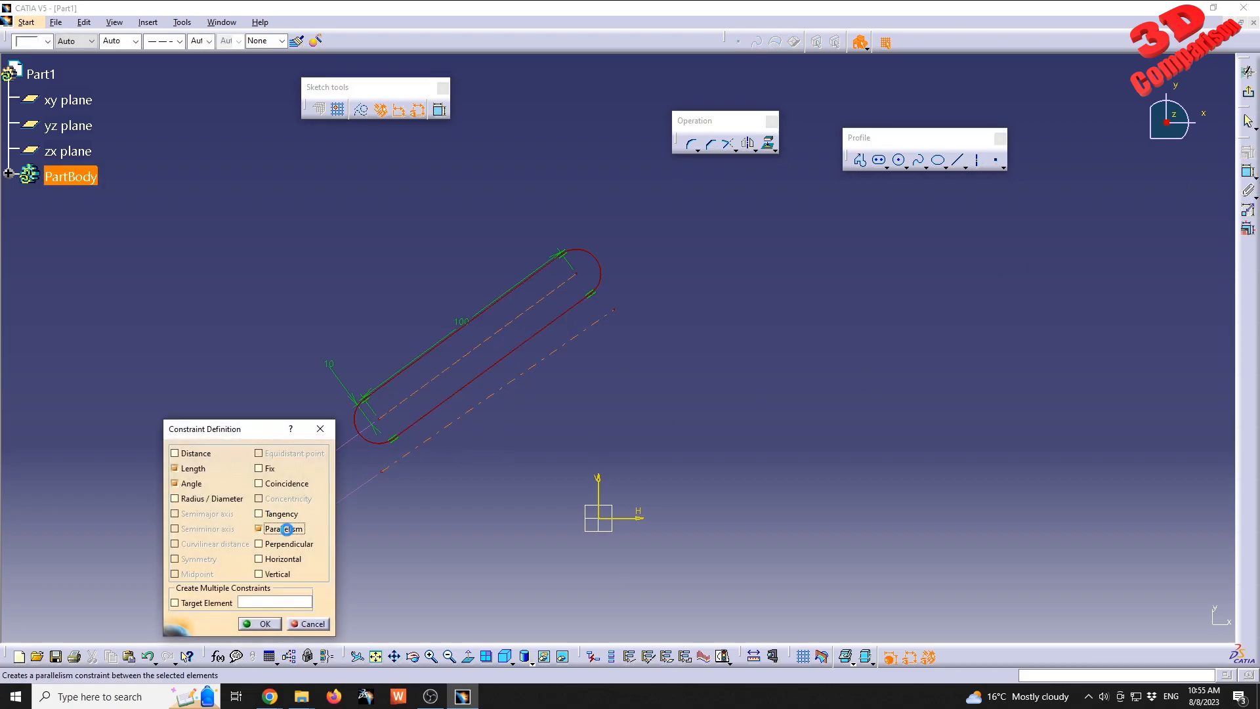
click(260, 624)
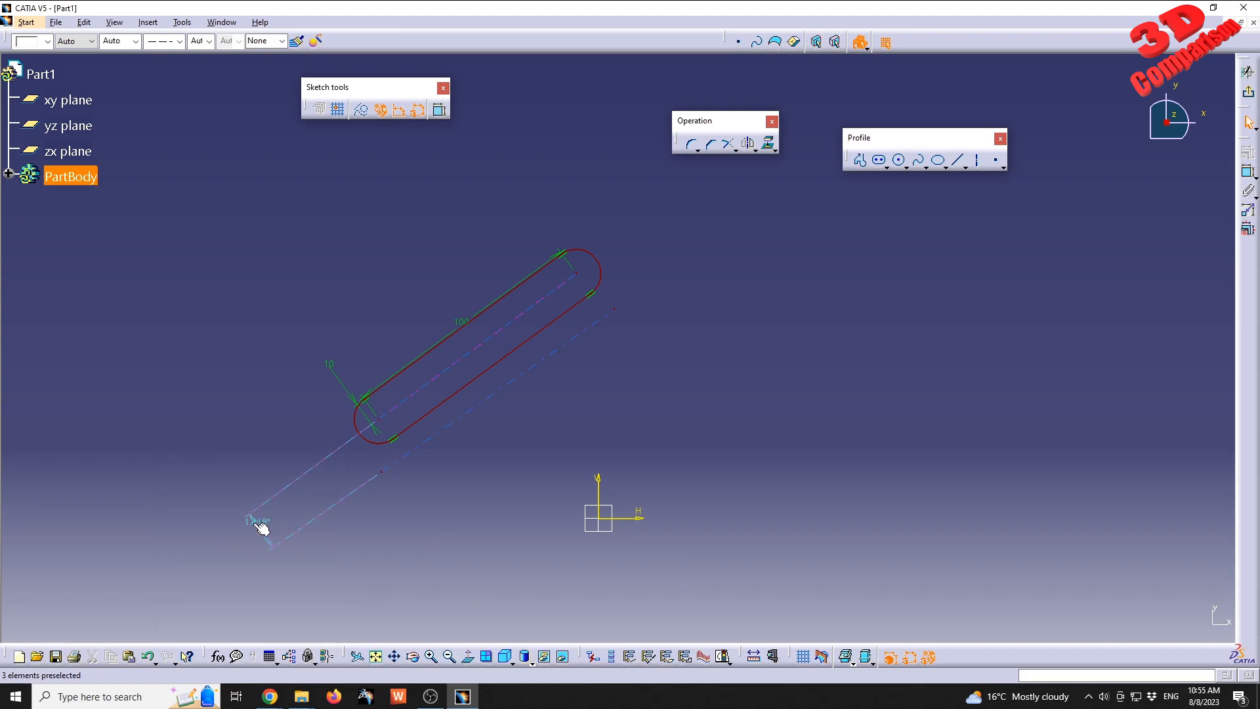
Dimension the distance between the axis and the hole's centreline, set it to 25 mm and reposition the dimension below the hole.
click(1248, 172)
click(509, 381)
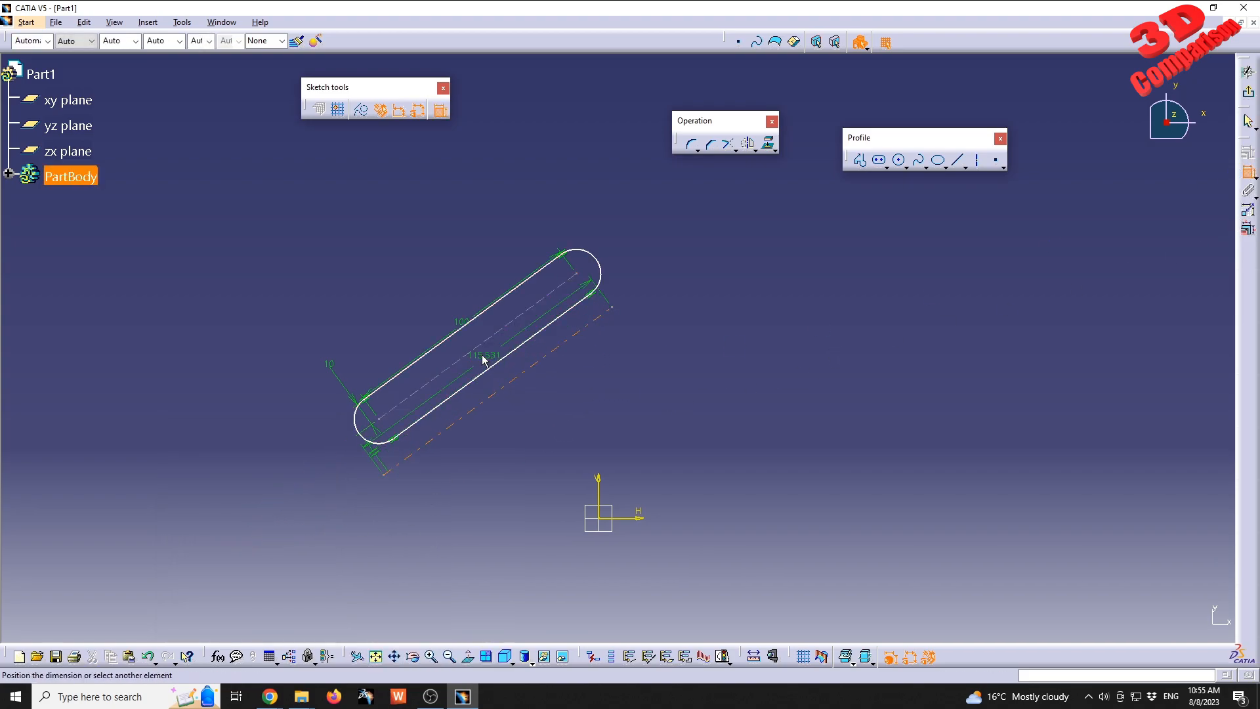
click(484, 342)
click(287, 494)
double_click(284, 486)
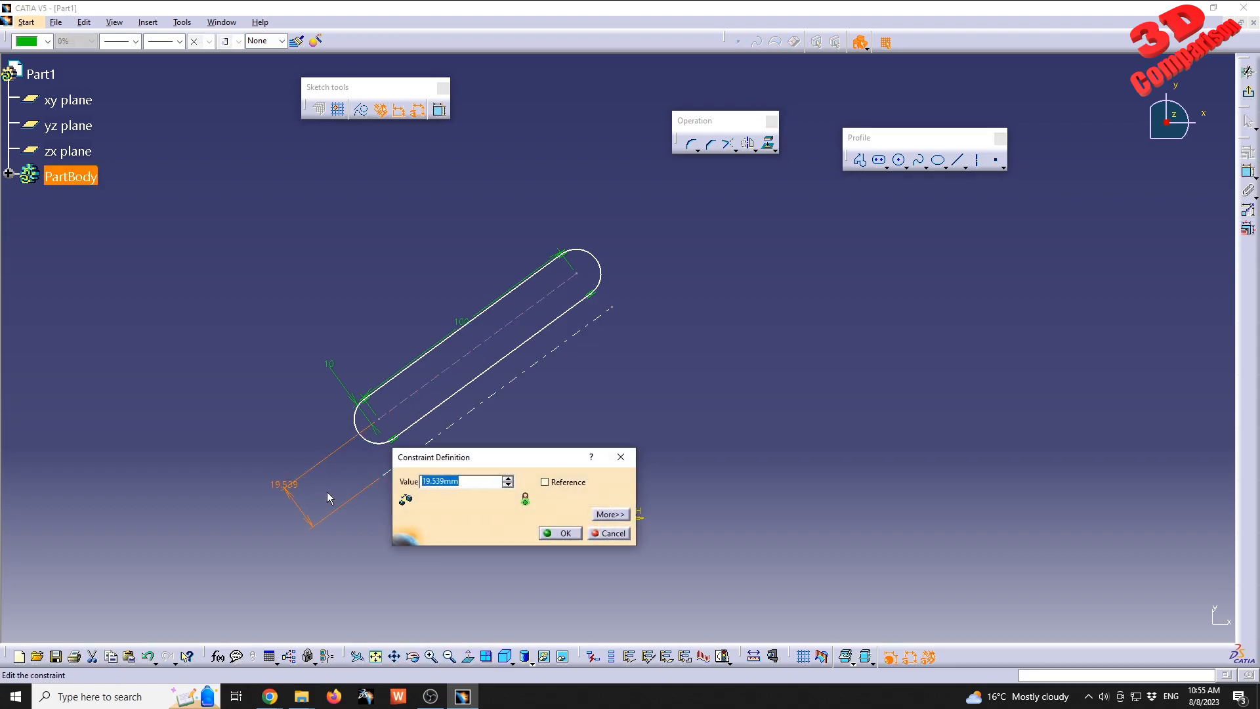
text(15)
key(Return)
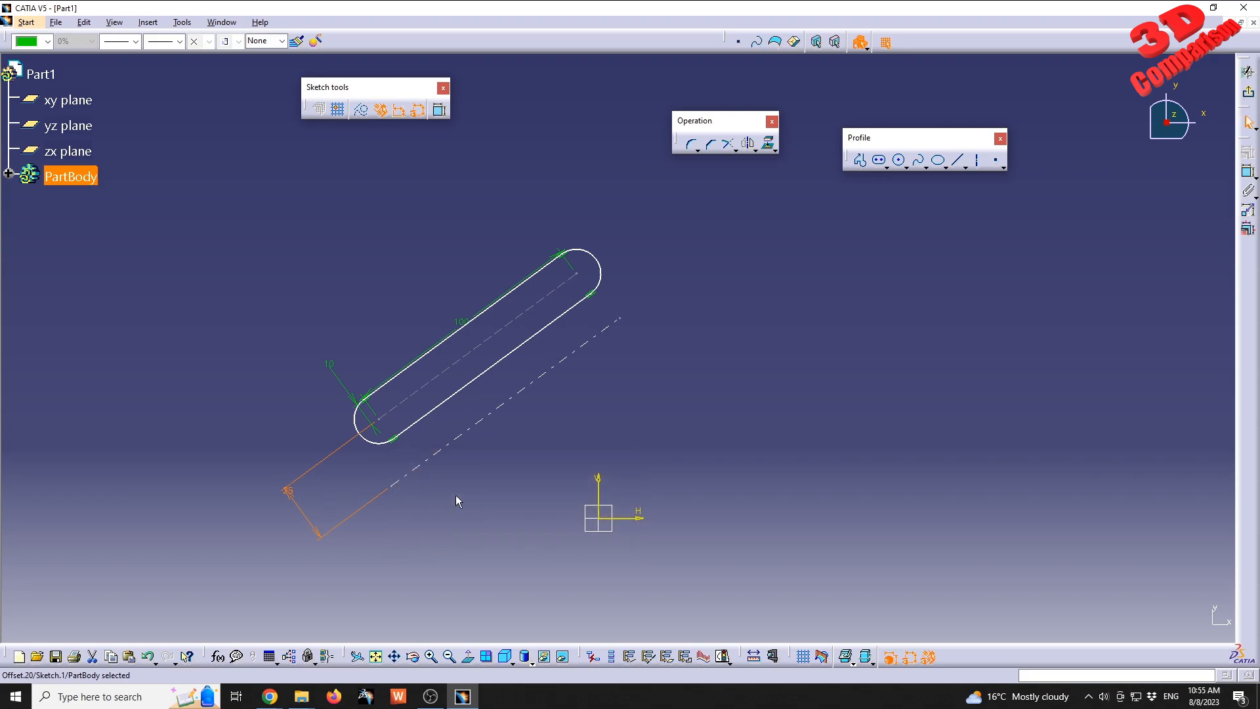
drag(293, 493, 293, 530)
click(342, 555)
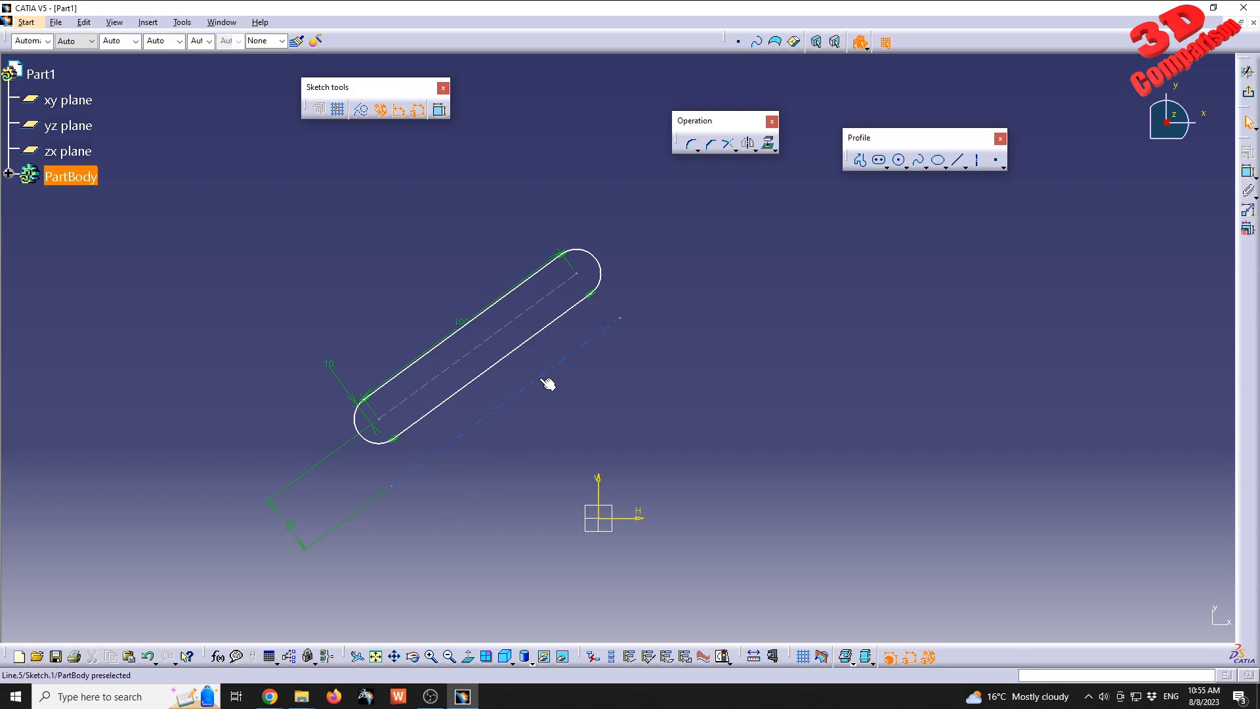
click(755, 149)
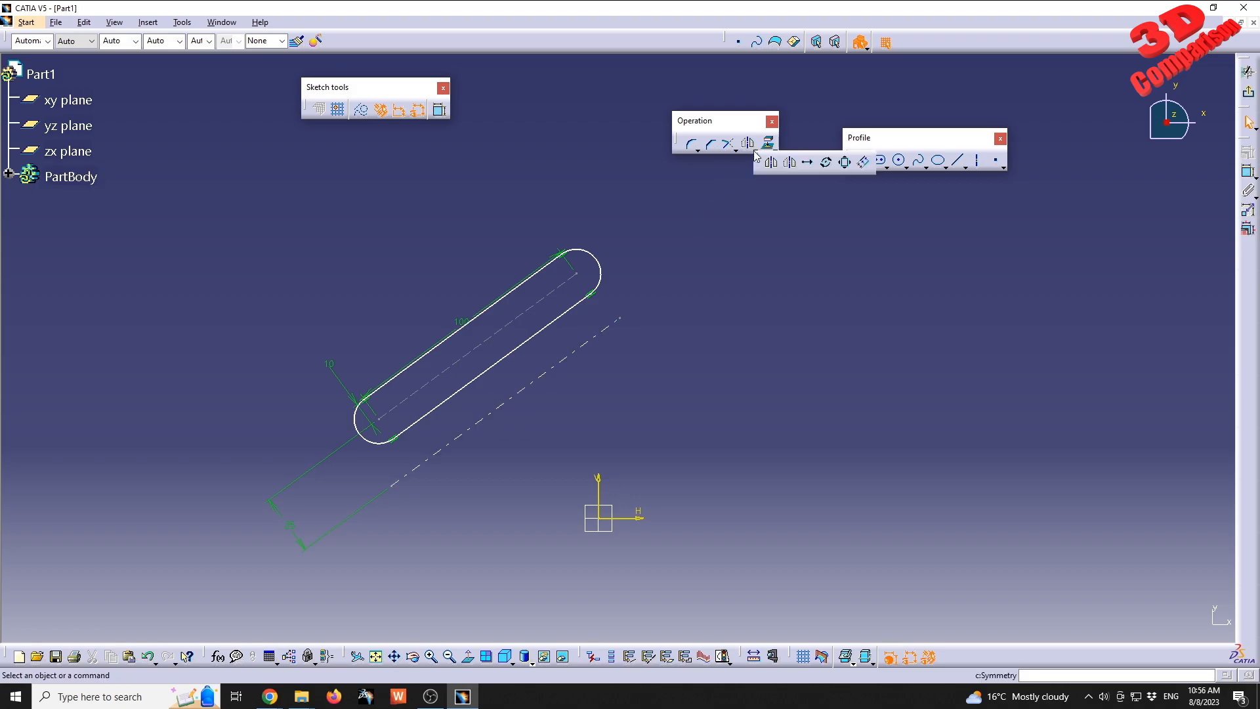
click(809, 162)
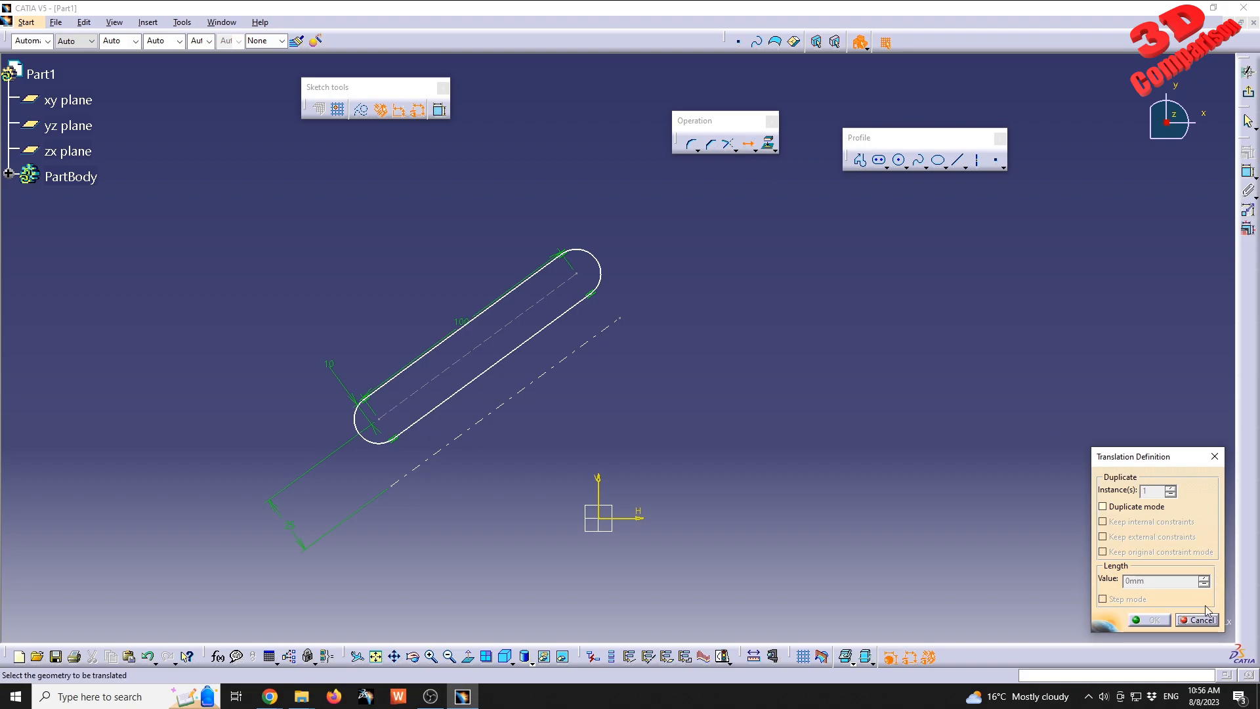
drag(1158, 462, 881, 388)
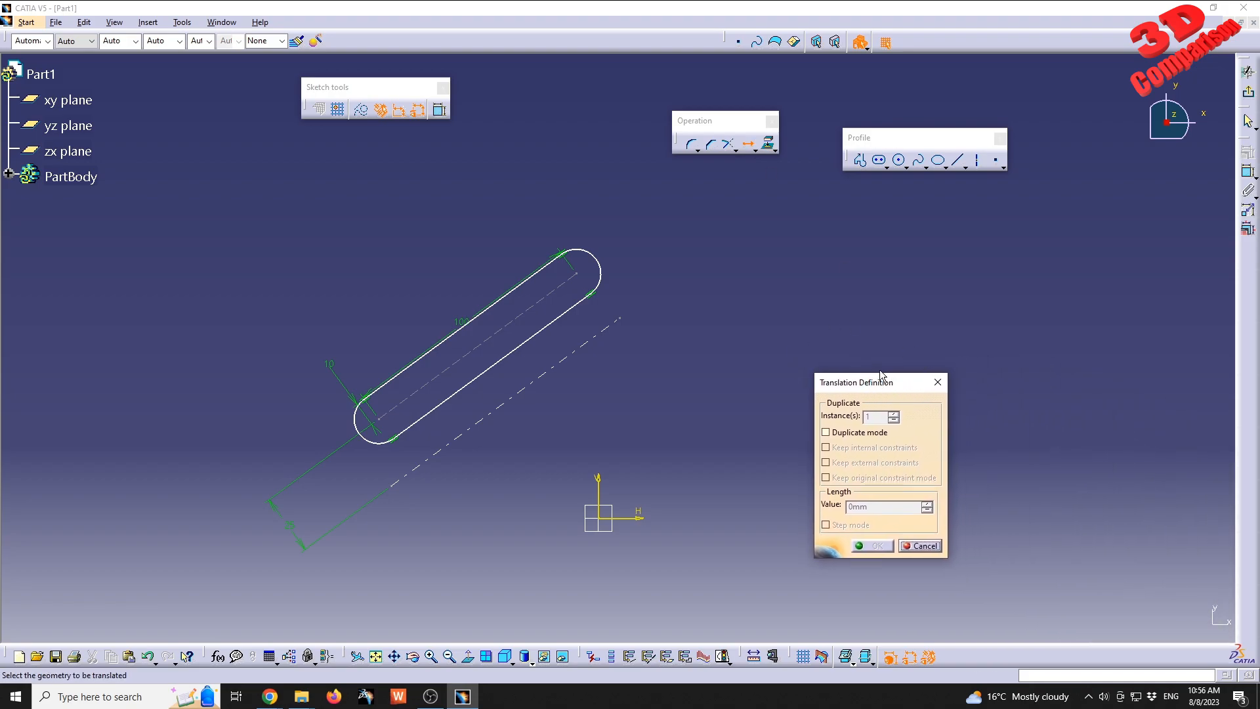
click(842, 436)
click(844, 438)
click(392, 381)
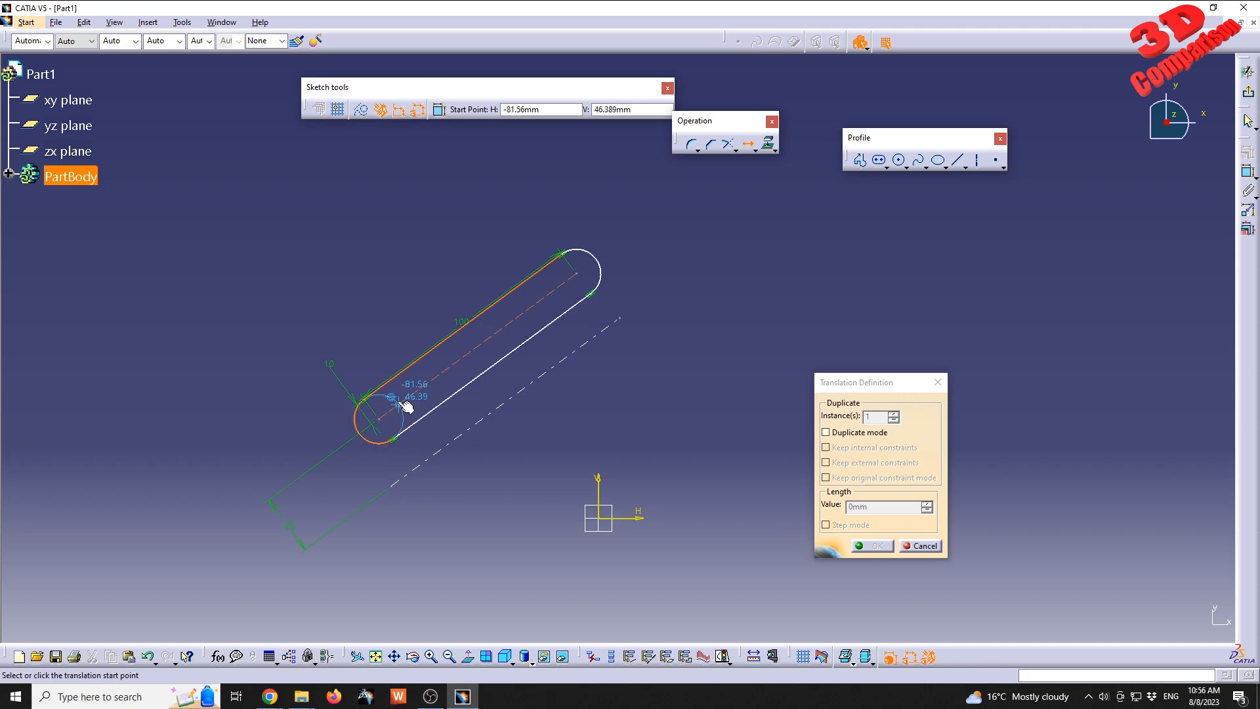
key(Escape)
Select the elongated hole's two straight edges and both end arcs, and shift the hole slightly downward.
click(395, 377)
ctrl+click(377, 444)
ctrl+click(436, 408)
ctrl+click(598, 263)
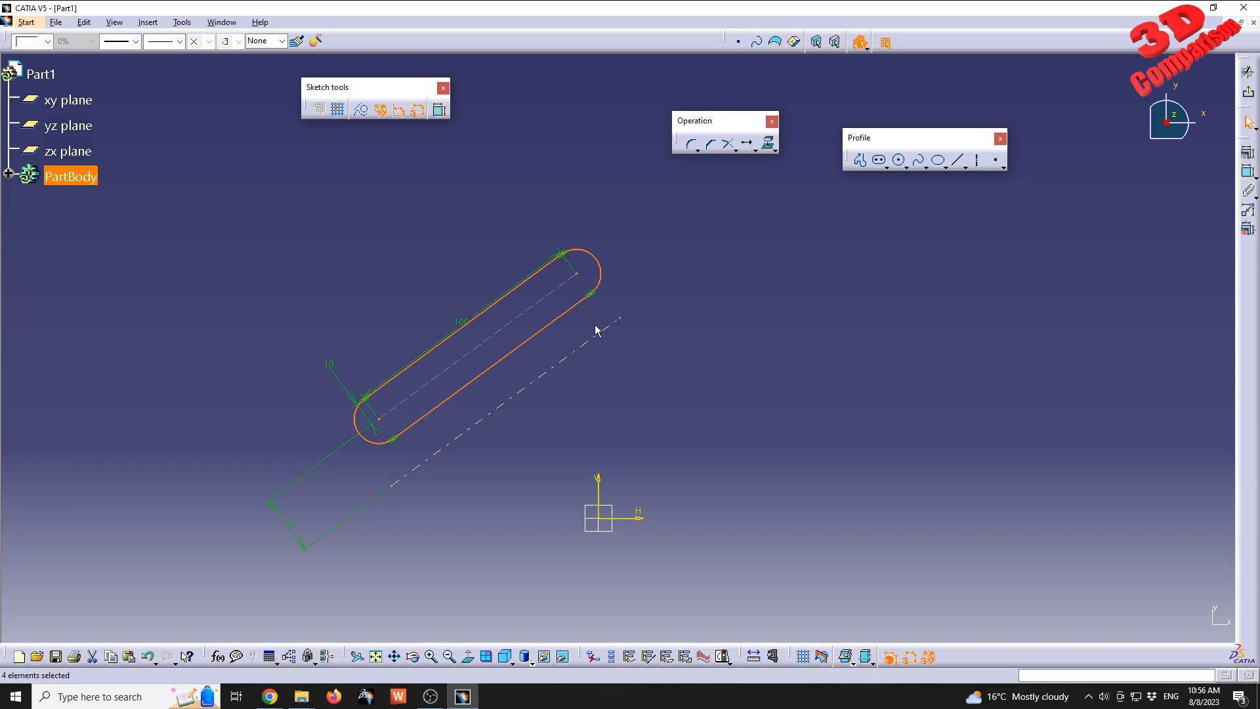
mouse_move(591, 263)
mouse_down()
mouse_move(583, 194)
mouse_move(519, 279)
mouse_move(523, 229)
mouse_move(607, 215)
mouse_move(535, 261)
mouse_move(520, 217)
mouse_move(526, 263)
mouse_move(577, 258)
mouse_move(556, 214)
mouse_move(476, 273)
mouse_move(607, 256)
mouse_move(558, 266)
mouse_move(605, 275)
mouse_up()
Try to translate the selected outline up and to the right from a start point on its centreline, and undo the move.
click(747, 143)
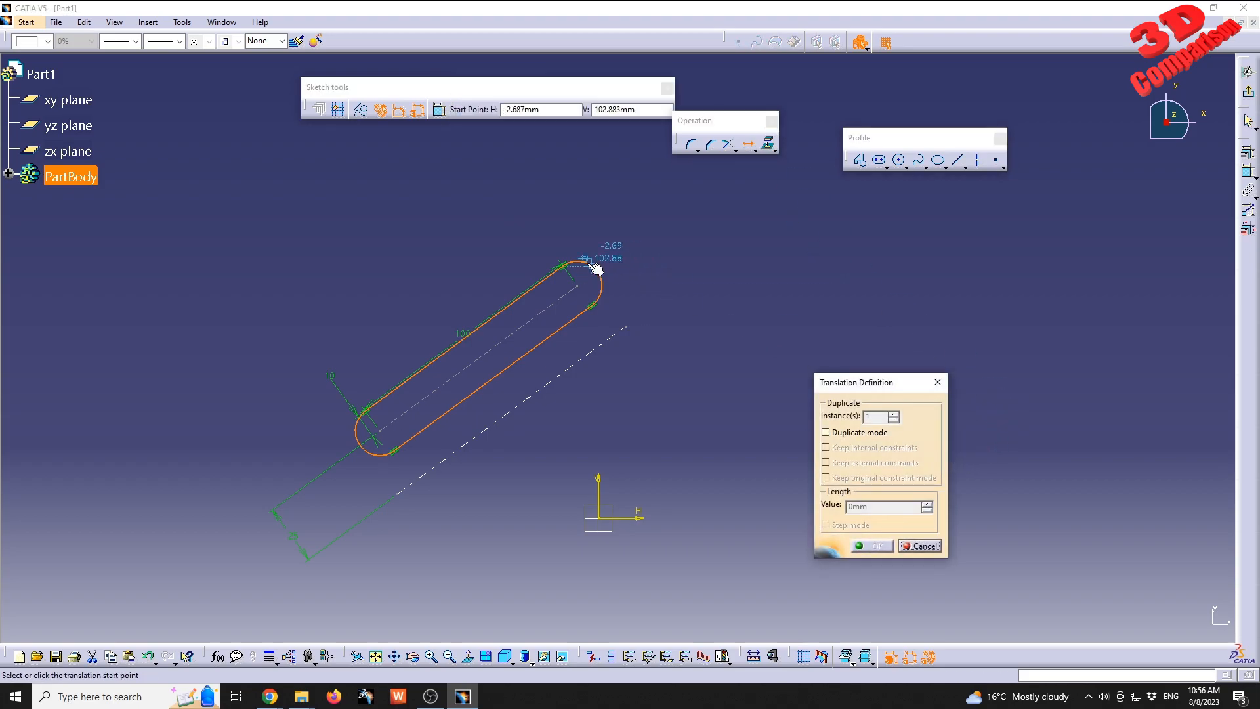
click(536, 316)
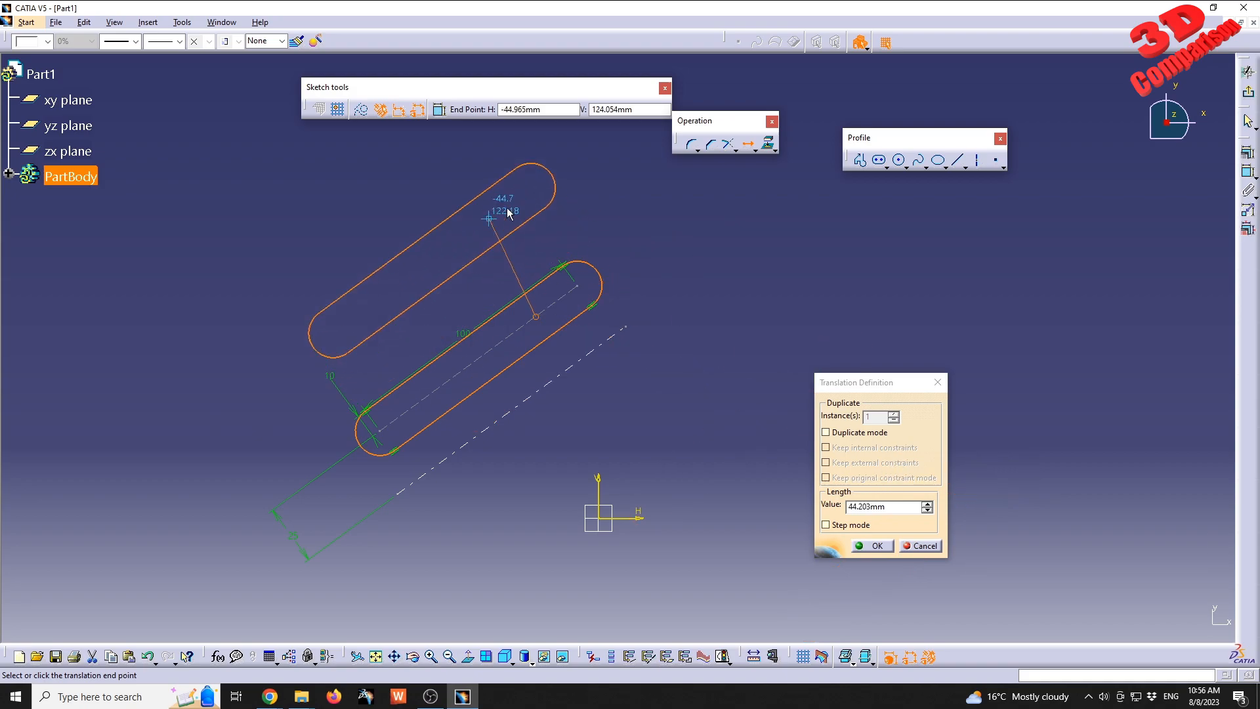
click(597, 271)
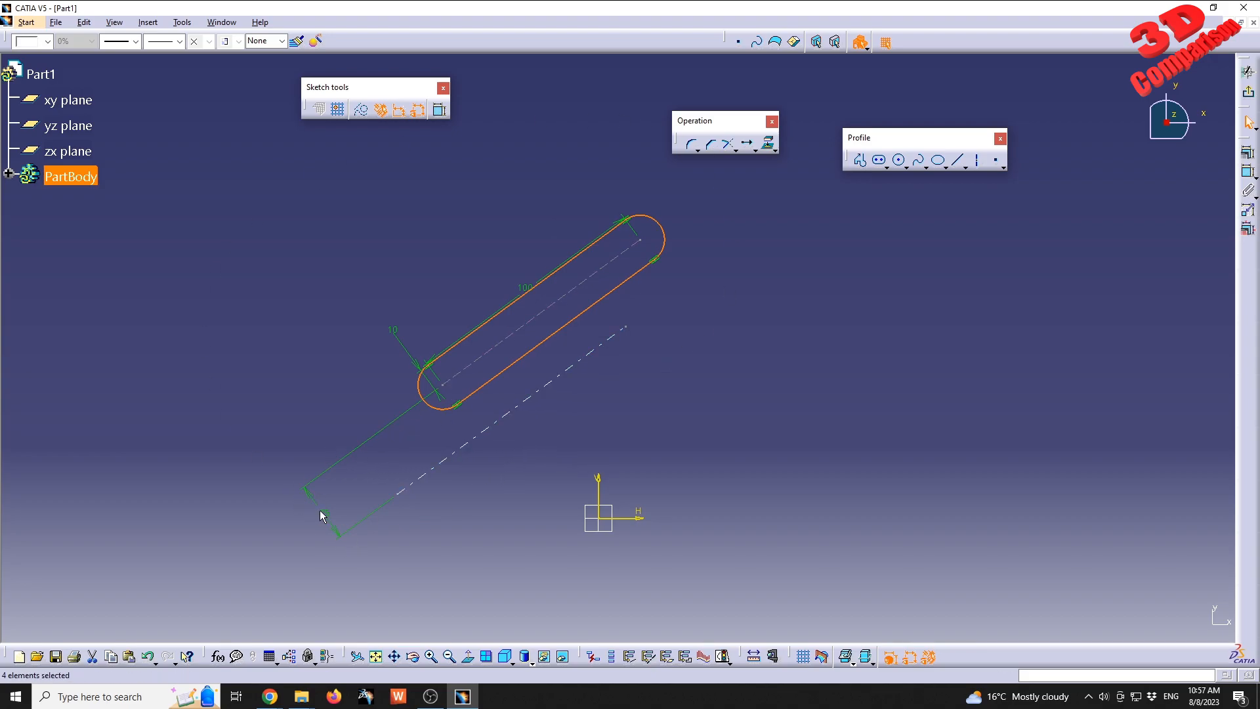
key(ctrl+z)
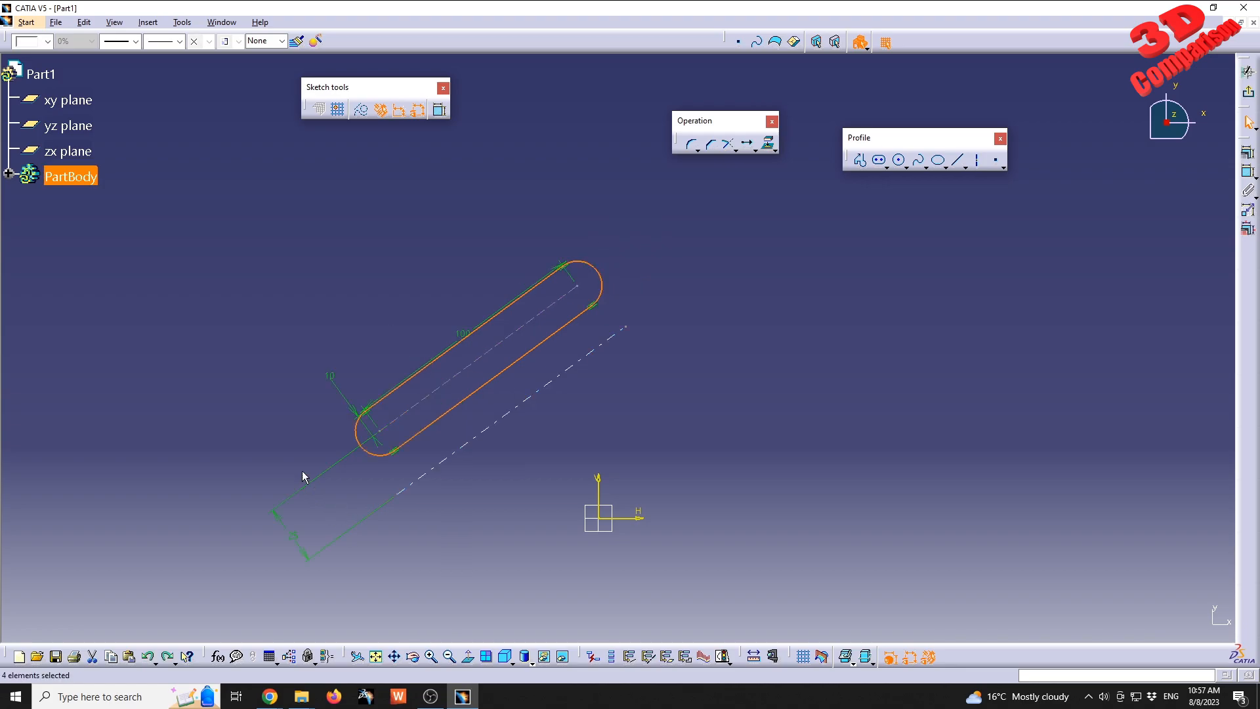
Delete the 25 mm distance constraint and move the axis away from the hole, down and to the right past the origin.
click(299, 539)
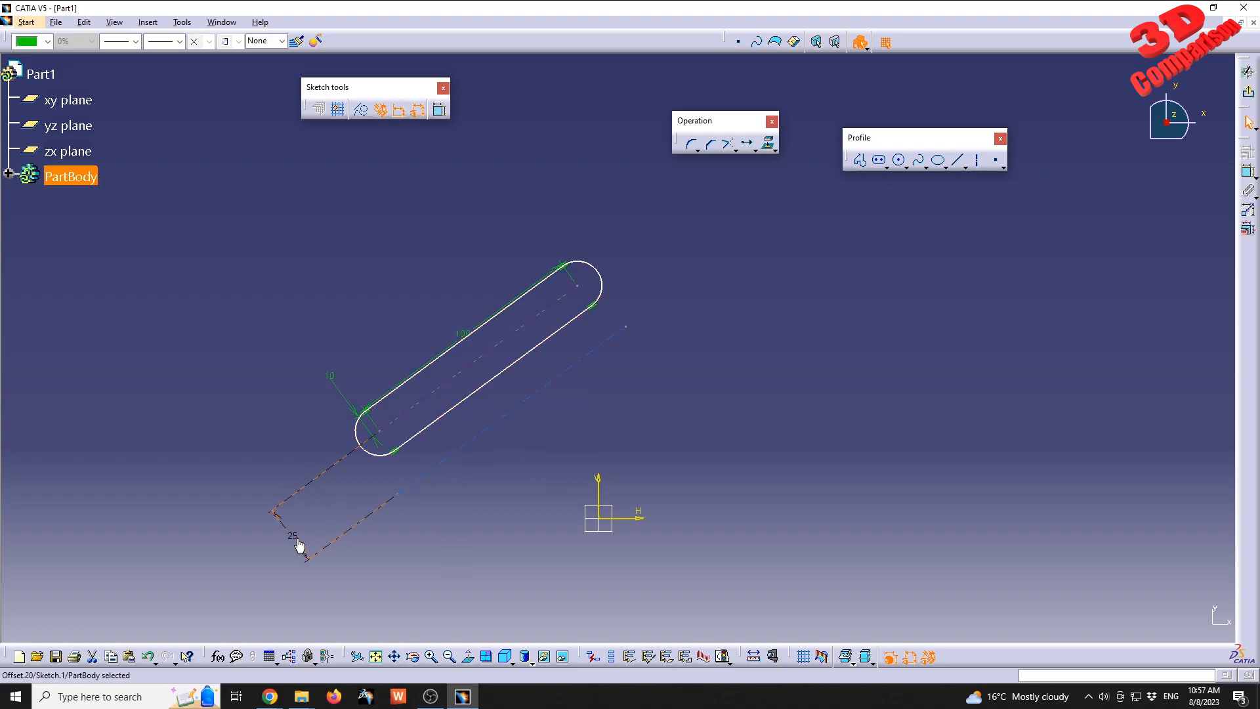
key(Delete)
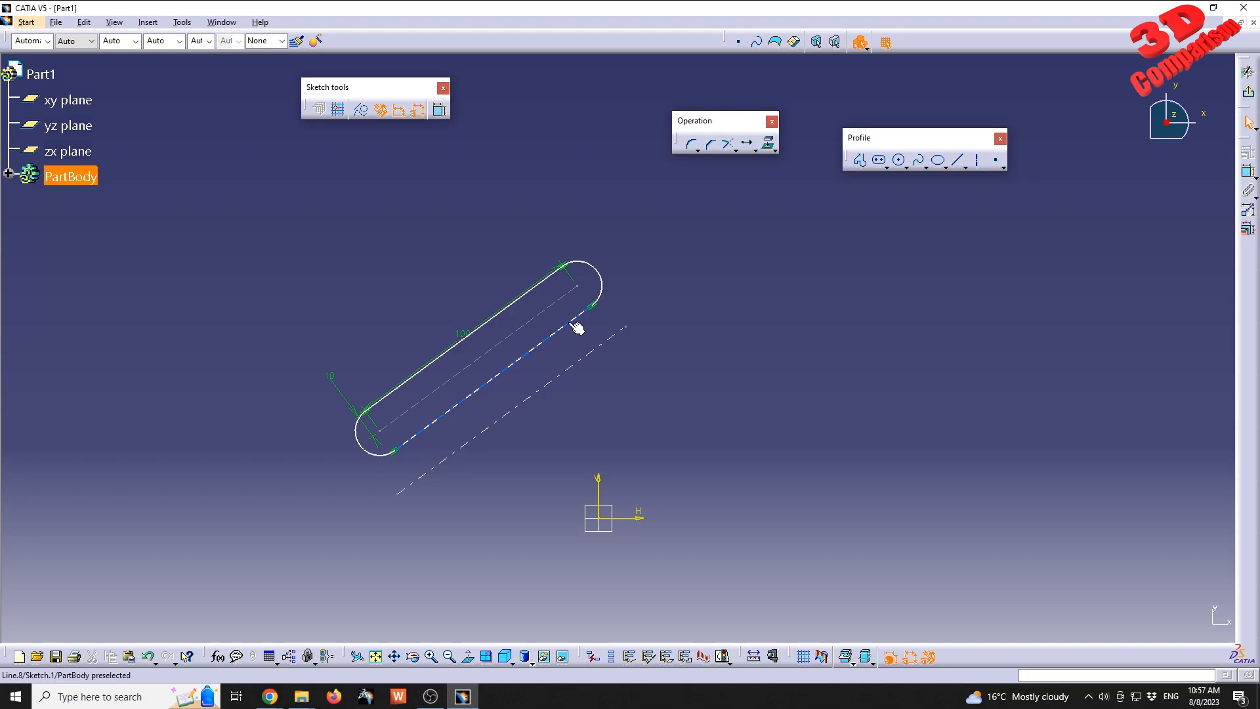
drag(576, 357, 776, 479)
Try to translate the whole elongated hole with its constraints up and to the left, starting from a point on the axis, and undo the move.
drag(284, 215, 641, 492)
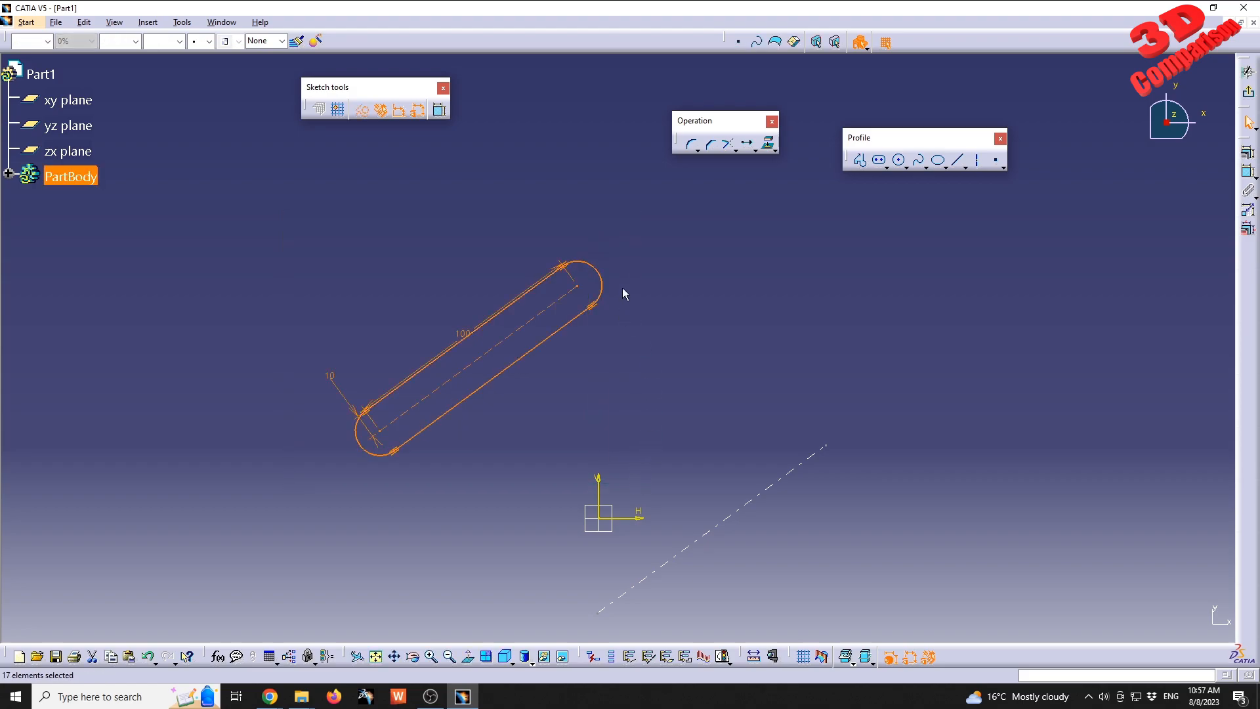
click(748, 140)
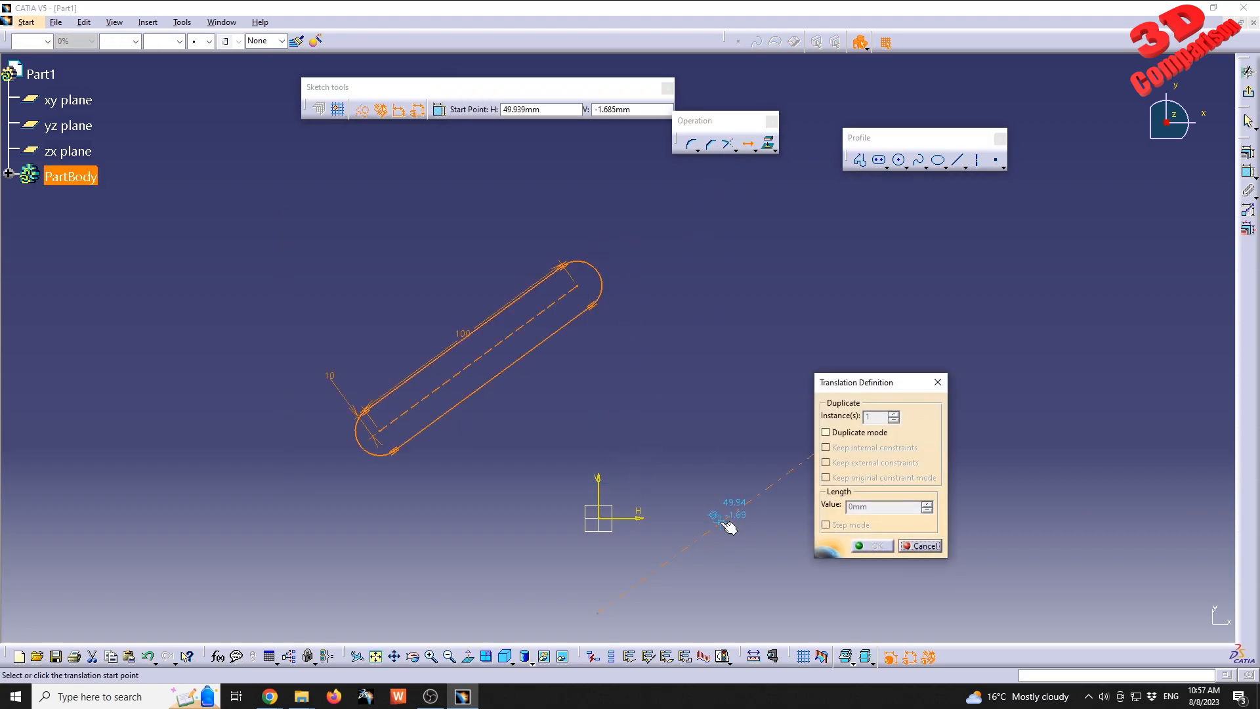
click(721, 521)
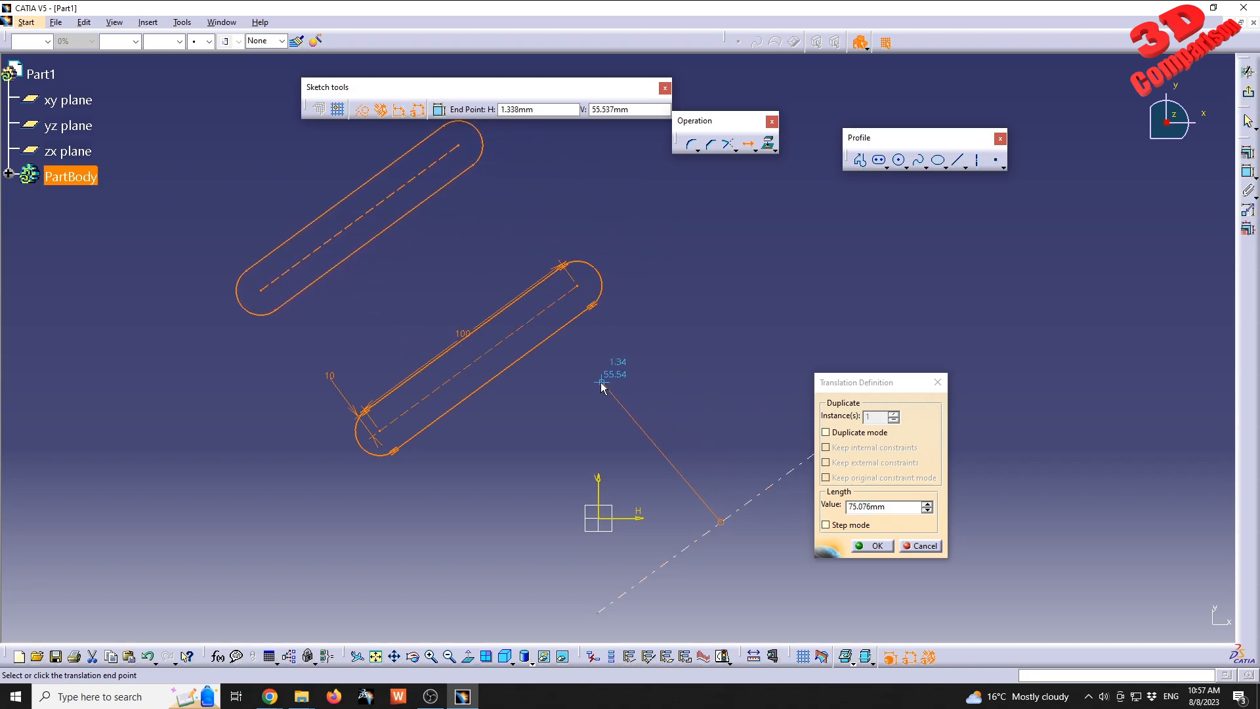
click(601, 380)
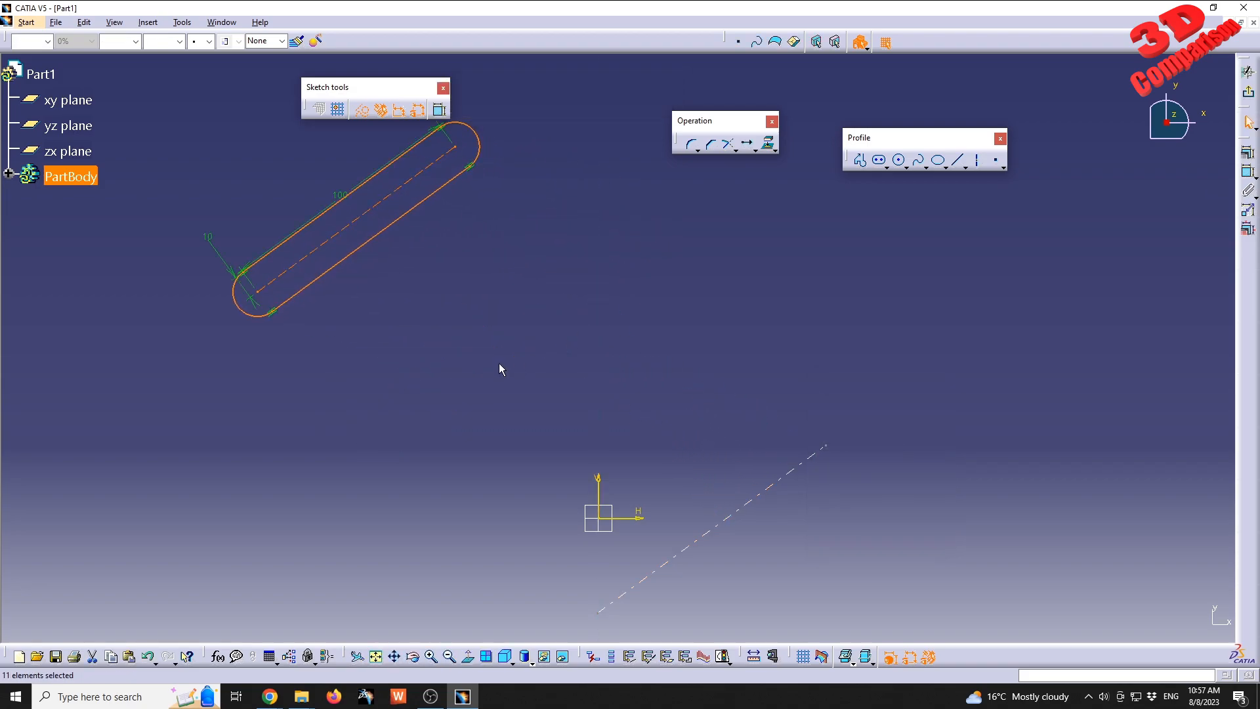
key(ctrl+z)
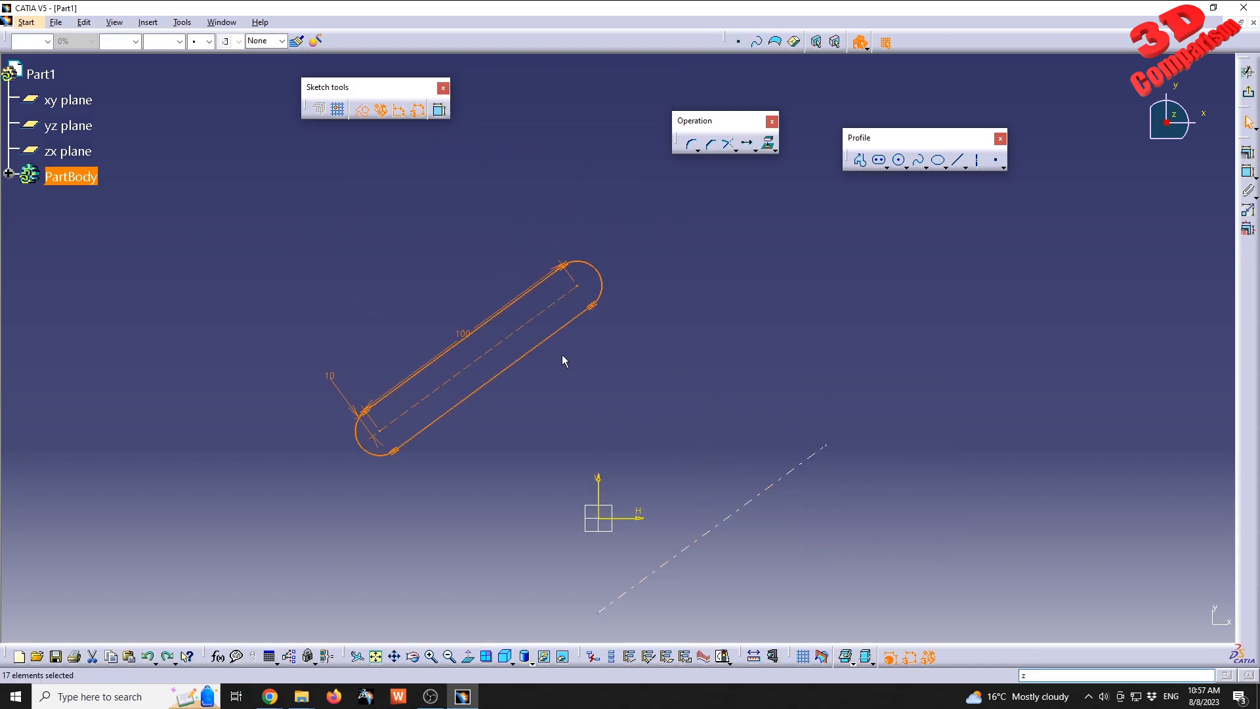
Reposition the 100 mm dimension beyond the upper end of the elongated hole.
click(570, 393)
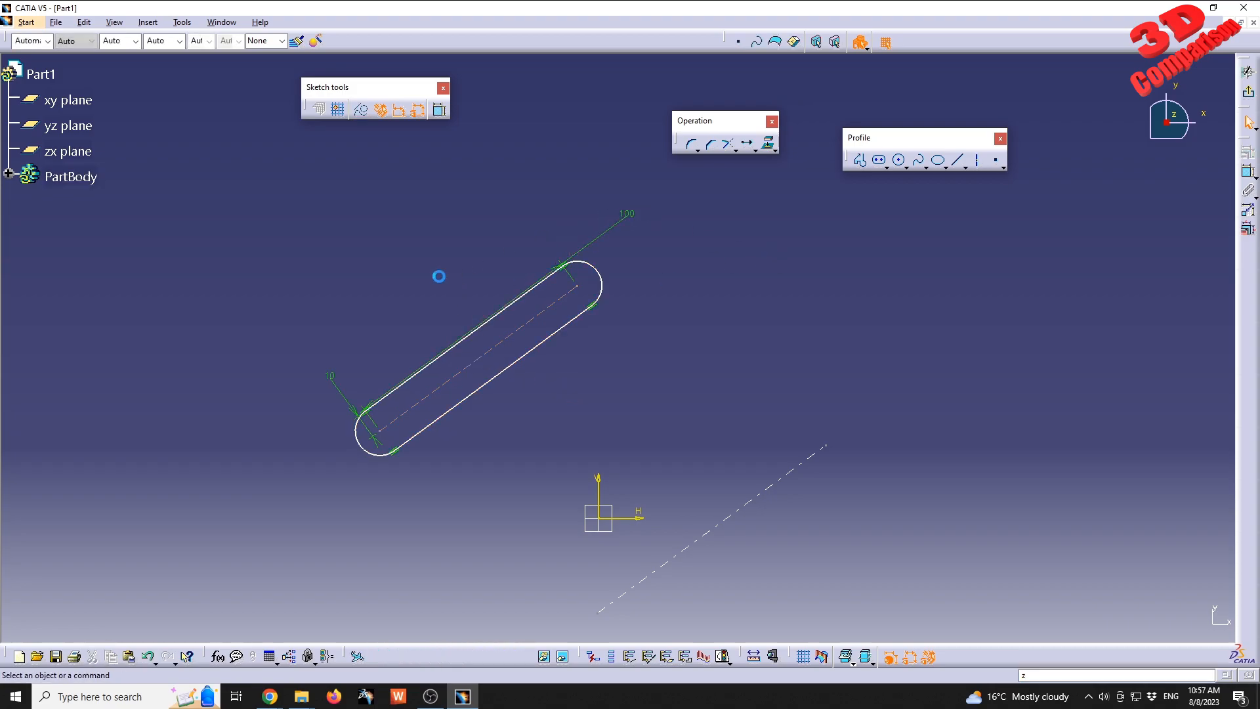
mouse_move(588, 307)
middle_down()
mouse_move(543, 317)
mouse_move(551, 355)
middle_up()
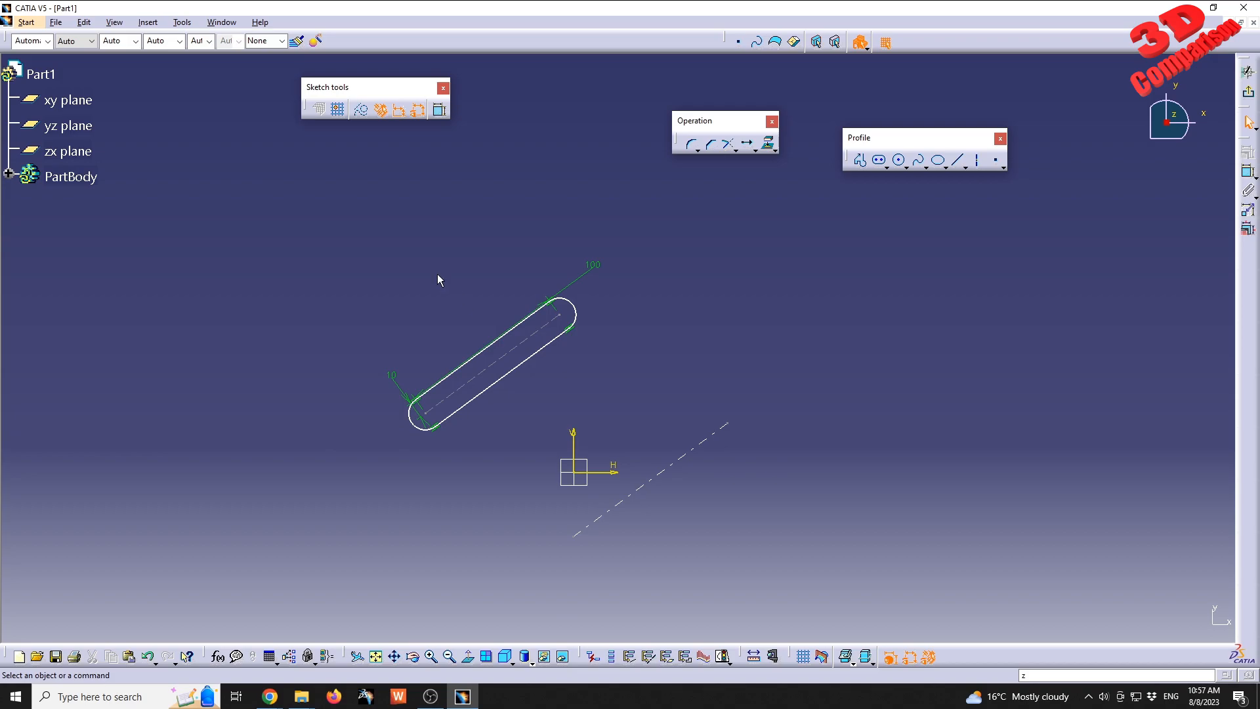
Set up a translation of the whole elongated hole in duplicate mode with 3 instances, starting from a point on the axis.
drag(337, 230, 600, 443)
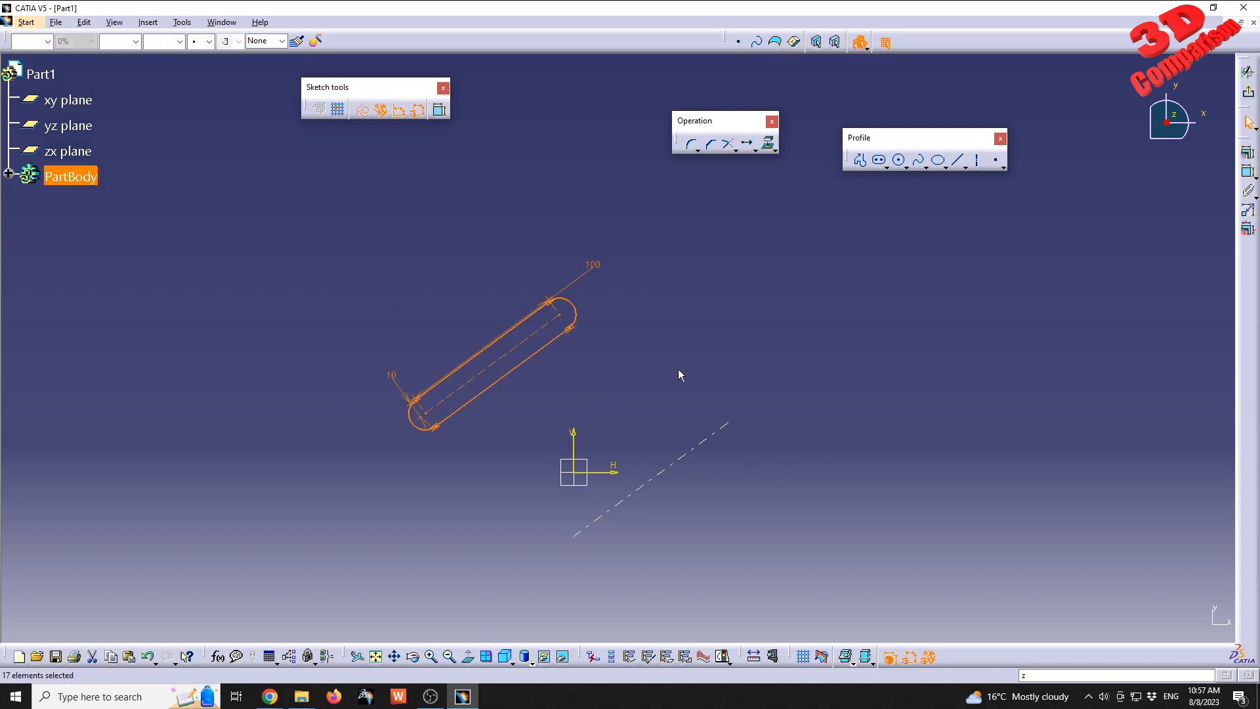
click(749, 146)
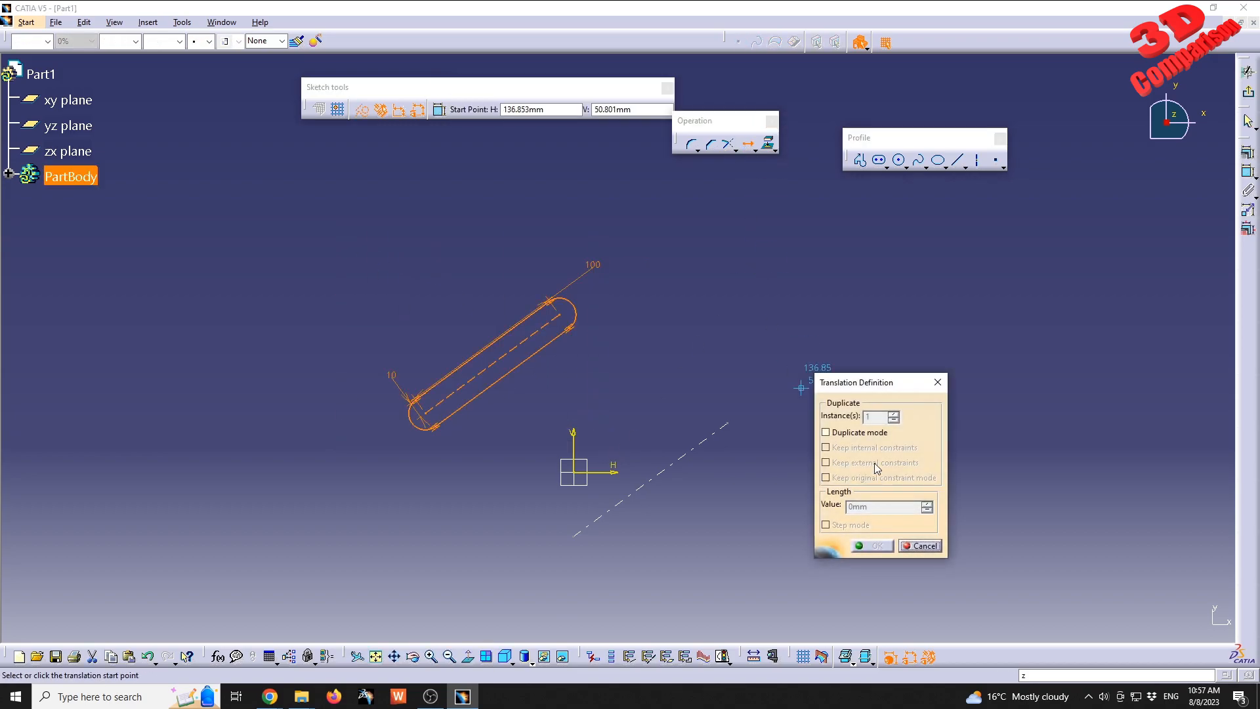
click(871, 433)
middle_drag(708, 354, 584, 403)
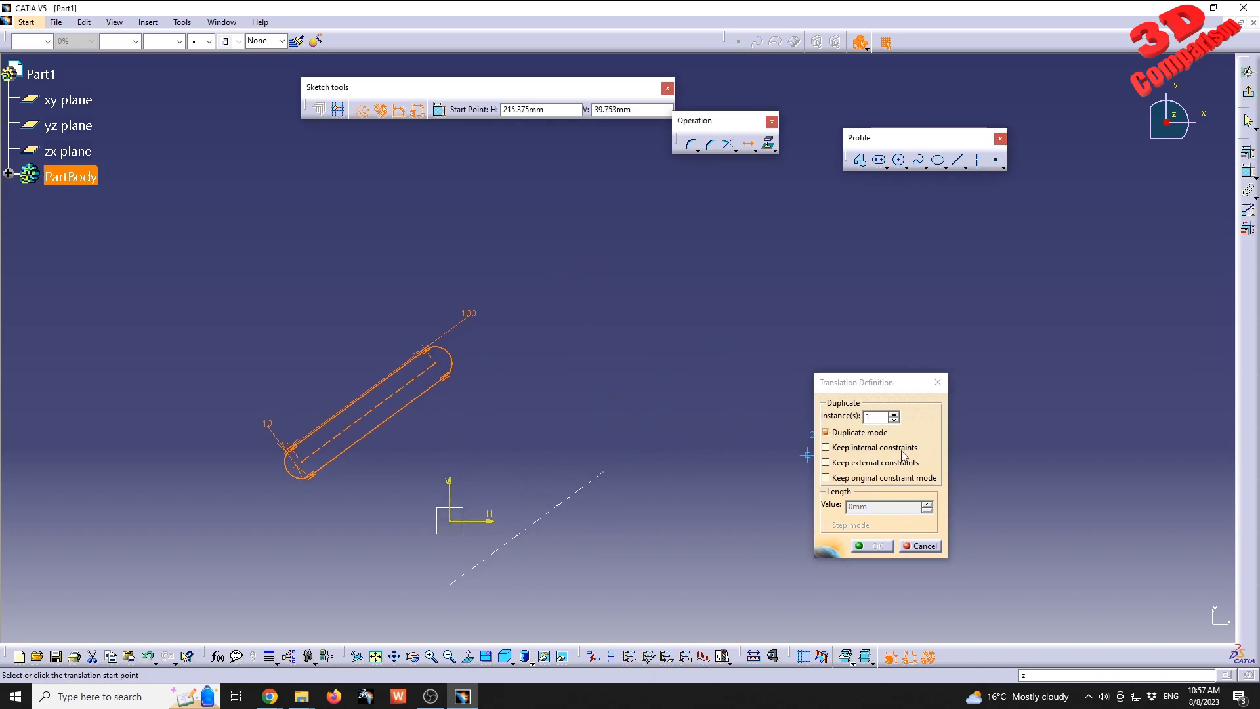
click(897, 414)
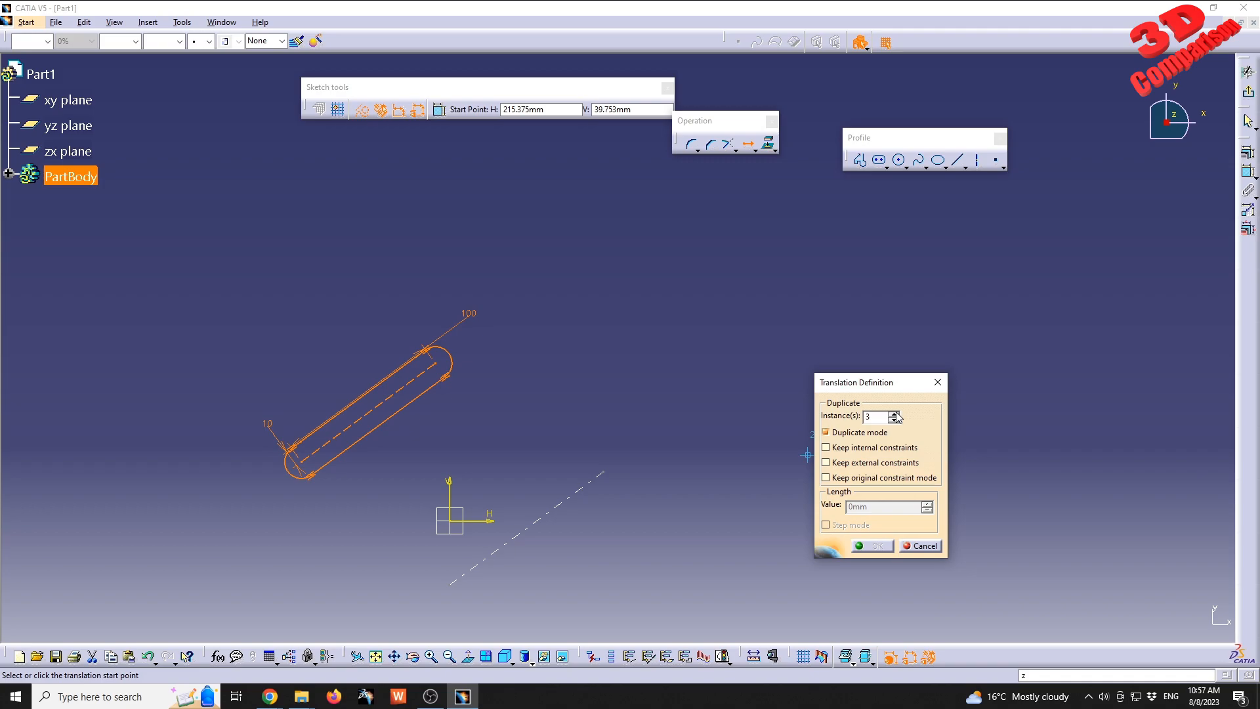
click(566, 500)
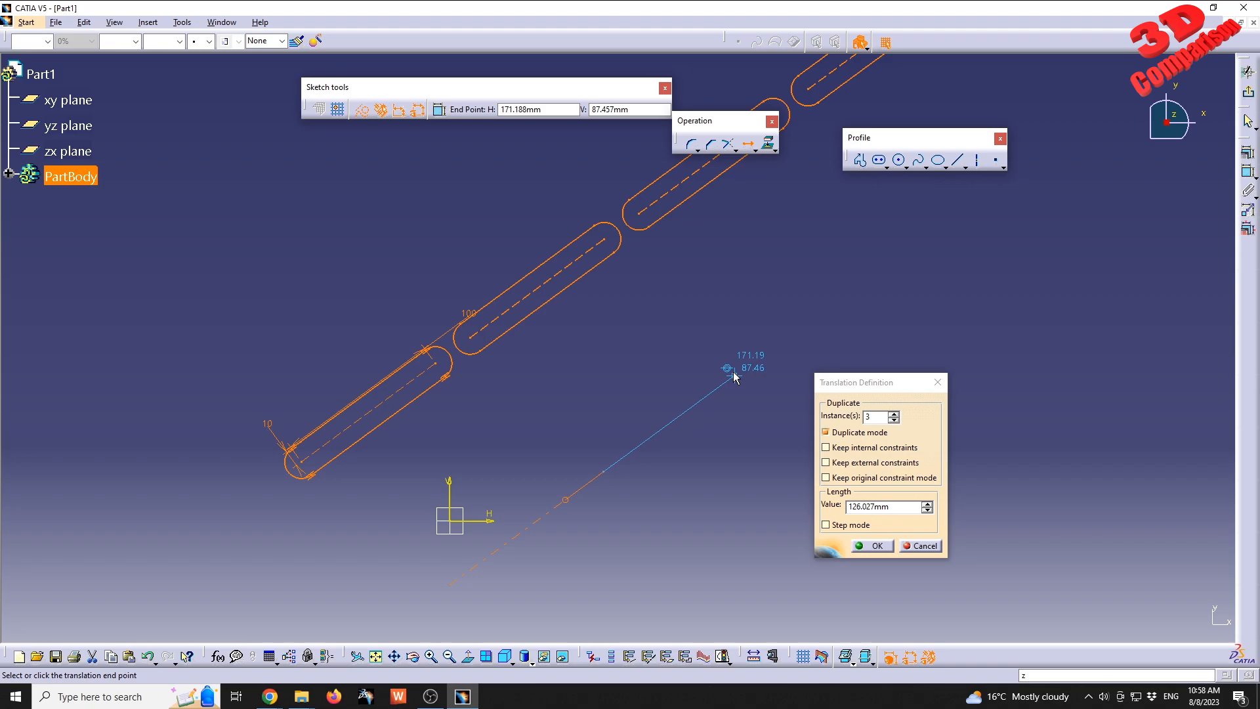
Try to set the translation length to 150 mm before fixing the direction.
key(Tab)
key(Tab)
key(Tab)
key(Tab)
key(Tab)
key(Tab)
key(Tab)
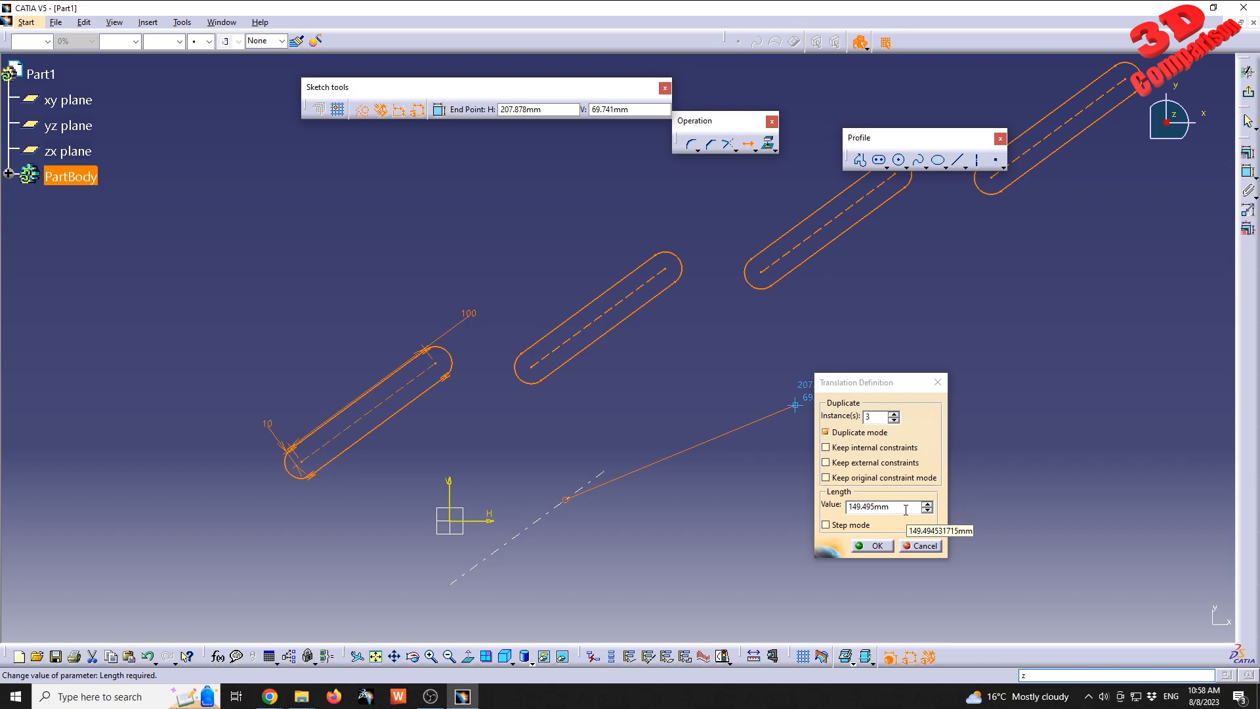
double_click(907, 510)
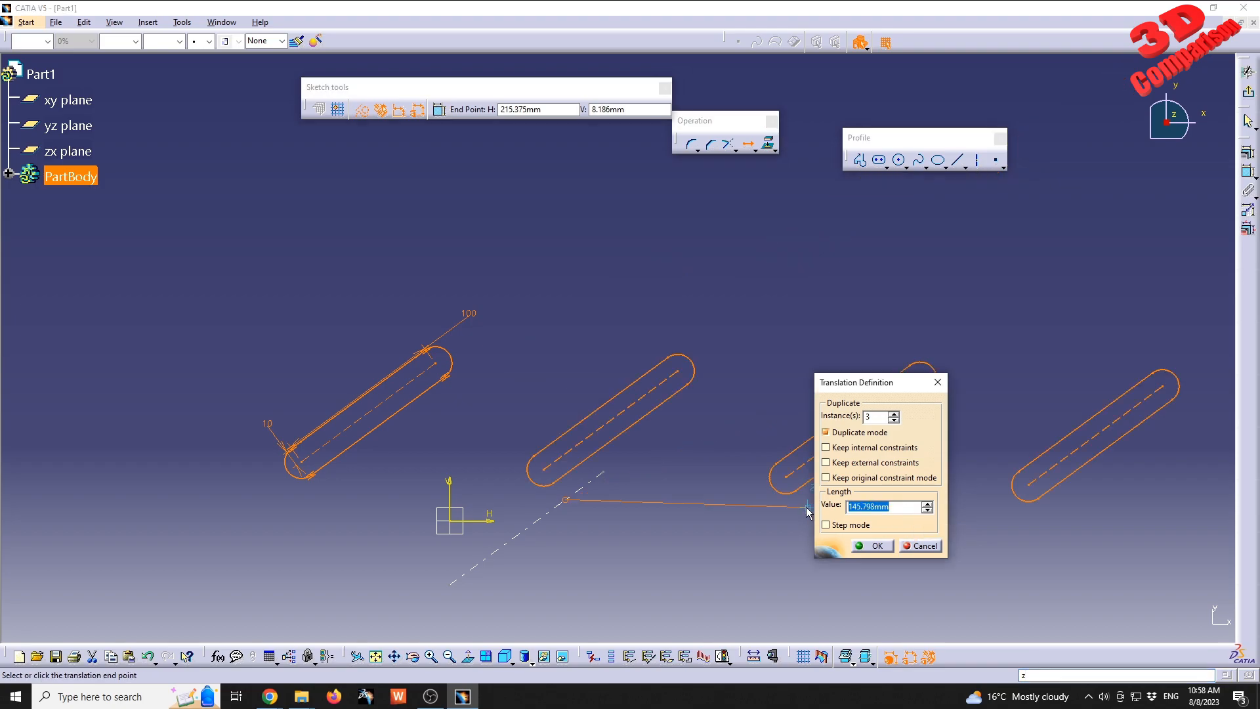
text(150)
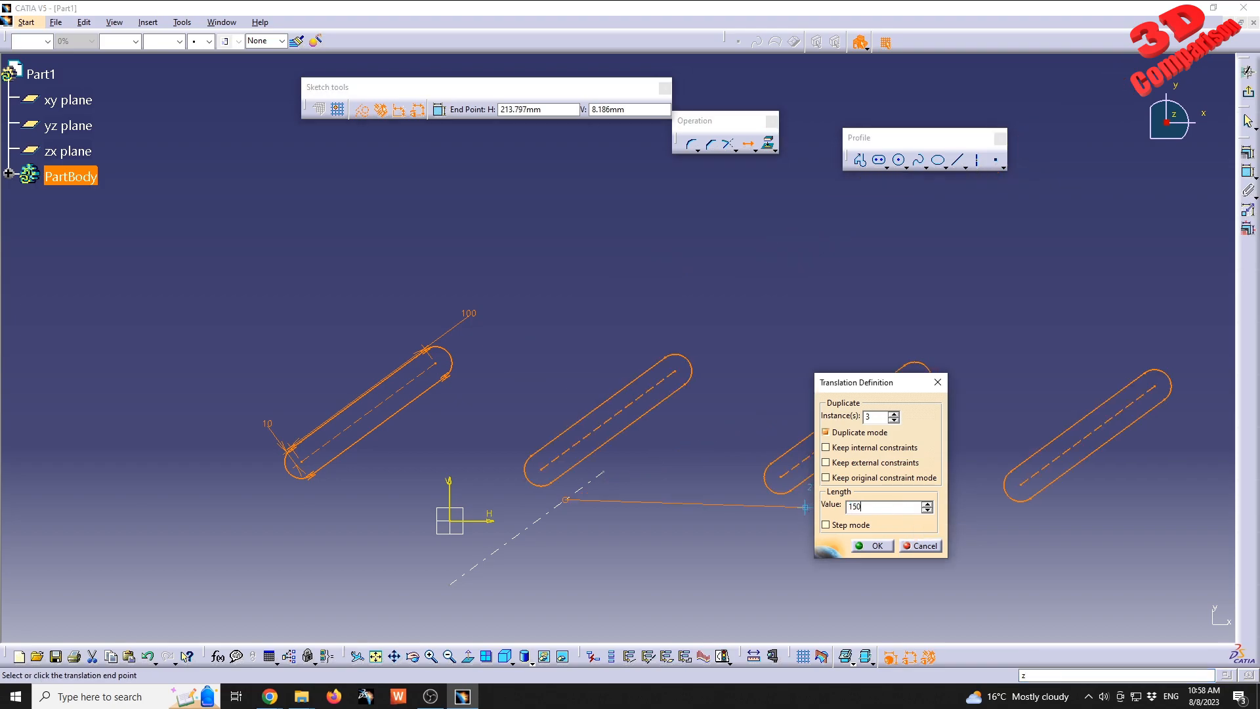
key(Tab)
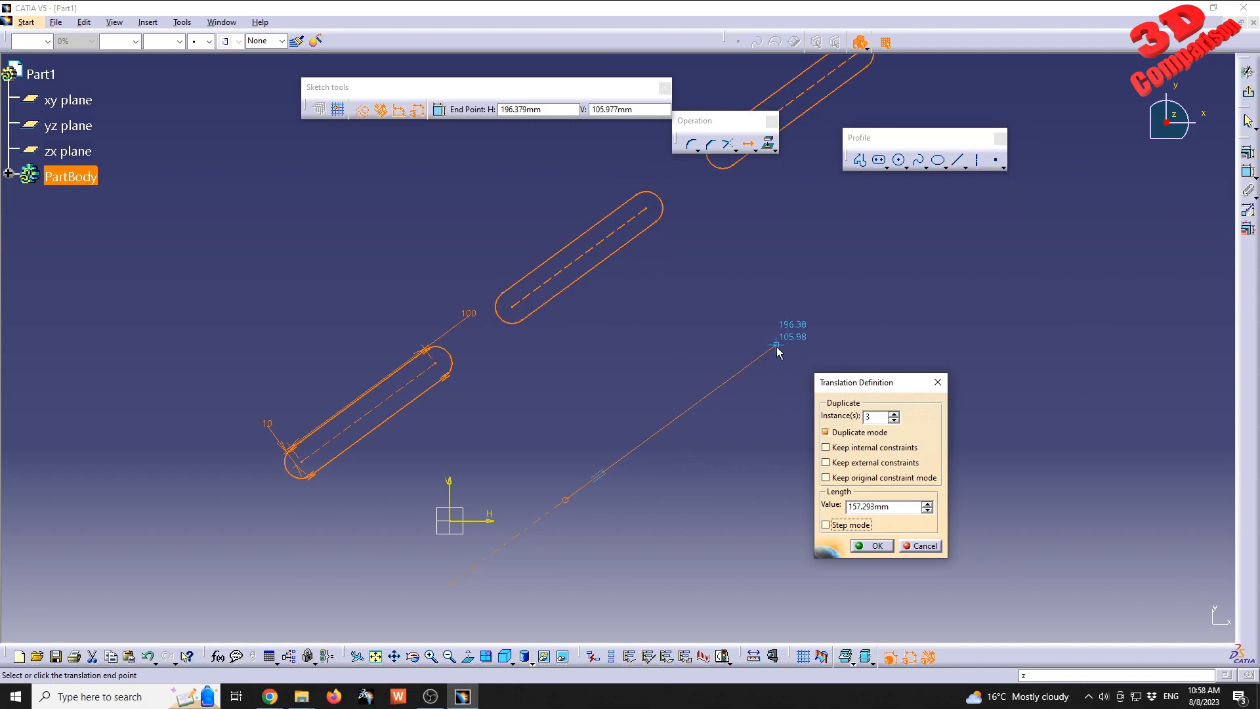
Aim the translation along the axis, set its length to 150 mm and place the three copies of the elongated hole.
key(Tab)
key(Tab)
key(Tab)
key(Tab)
key(Tab)
key(Tab)
key(Tab)
key(Tab)
text(150)
key(Tab)
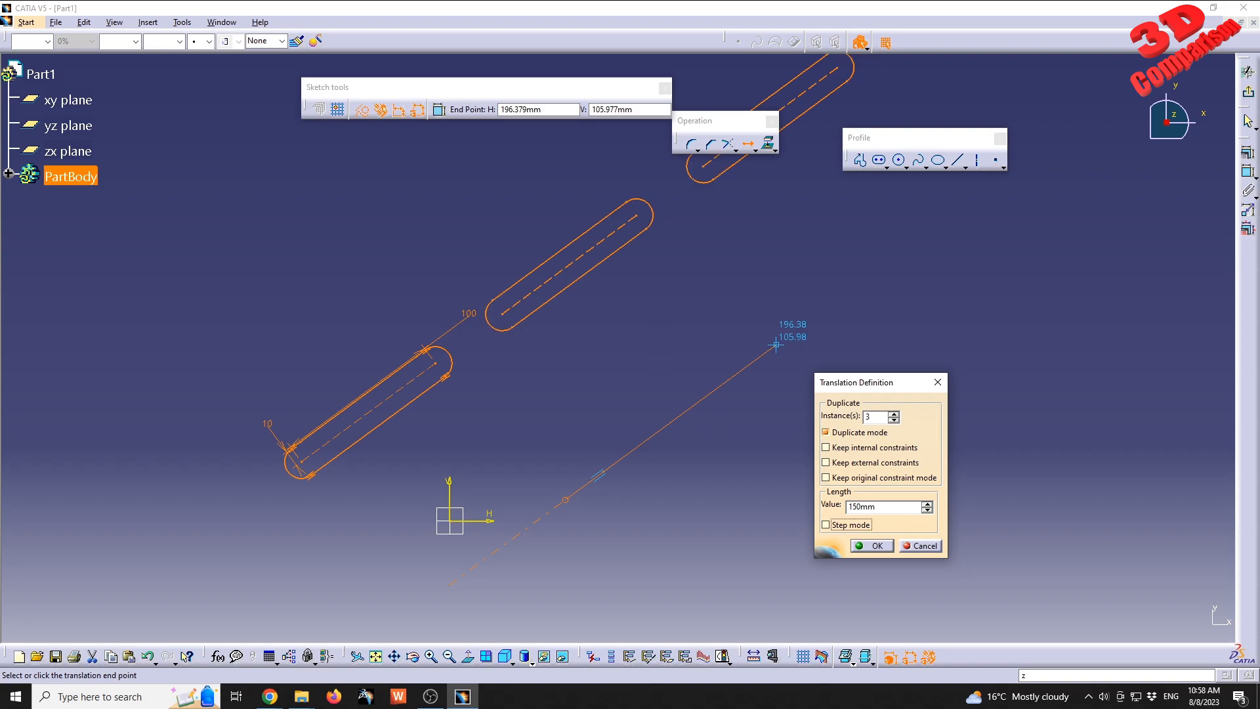
key(Return)
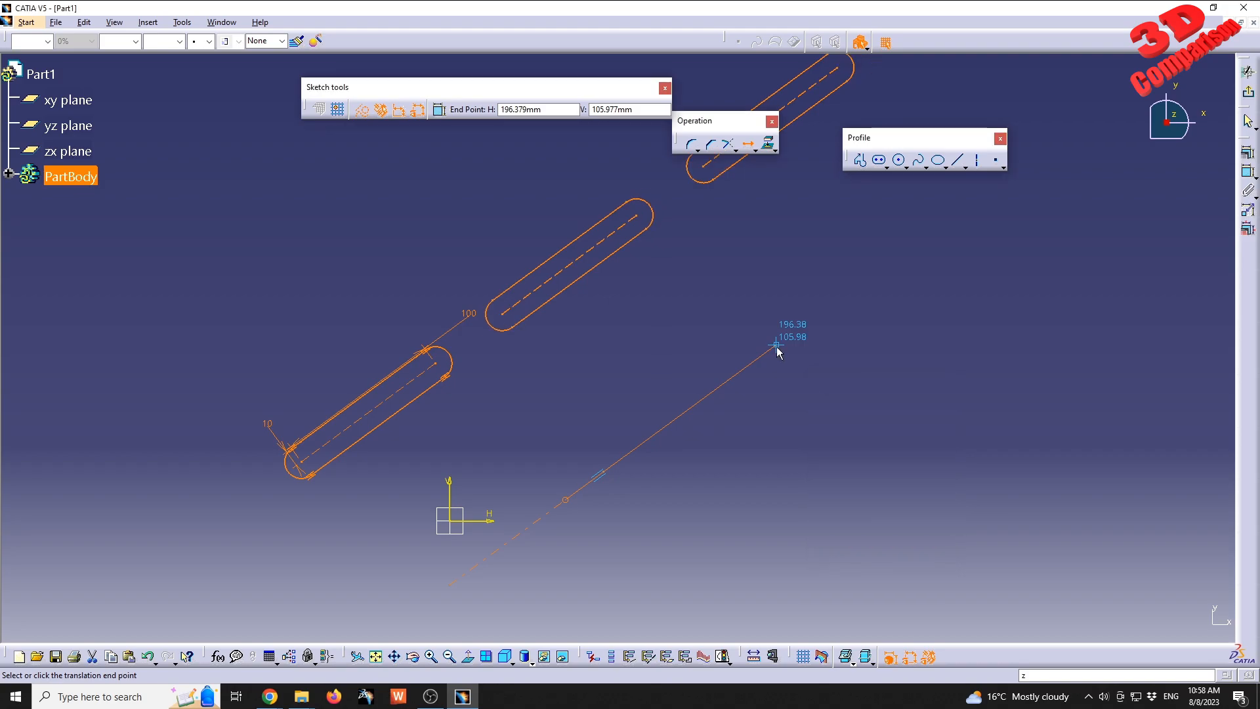
click(776, 347)
middle_drag(733, 241, 637, 362)
click(636, 362)
middle_drag(636, 363, 626, 413)
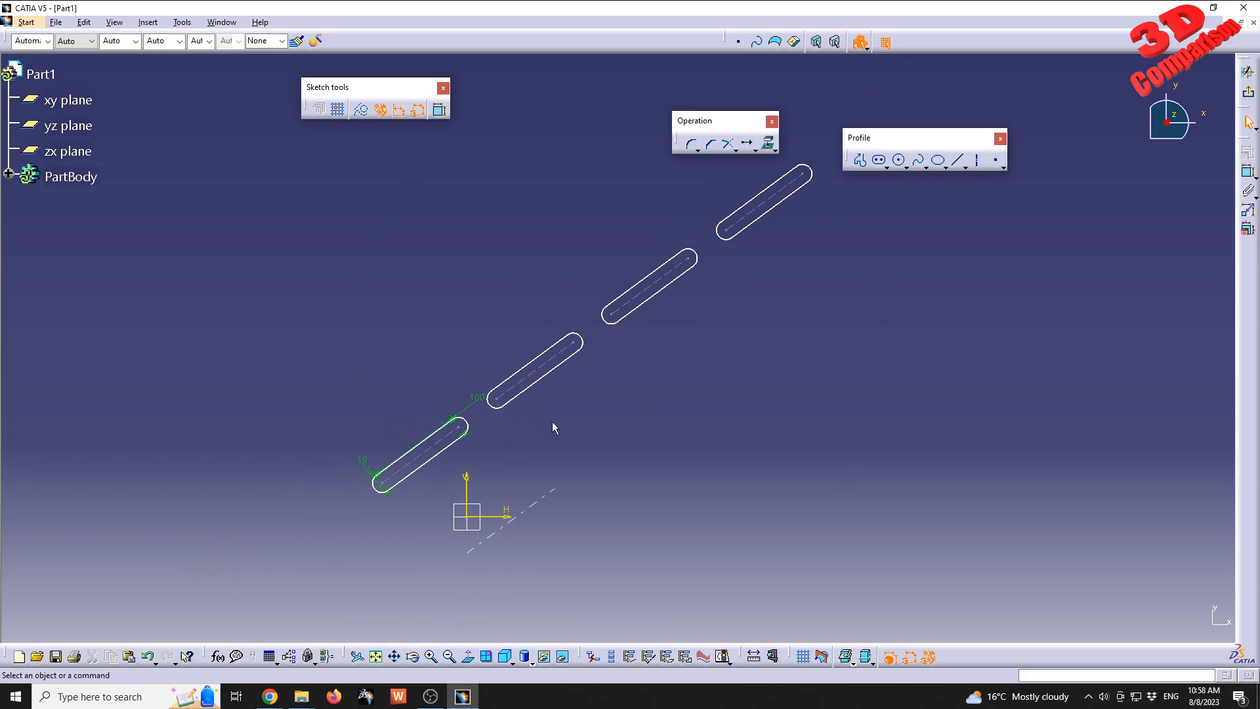
middle_drag(655, 378, 655, 397)
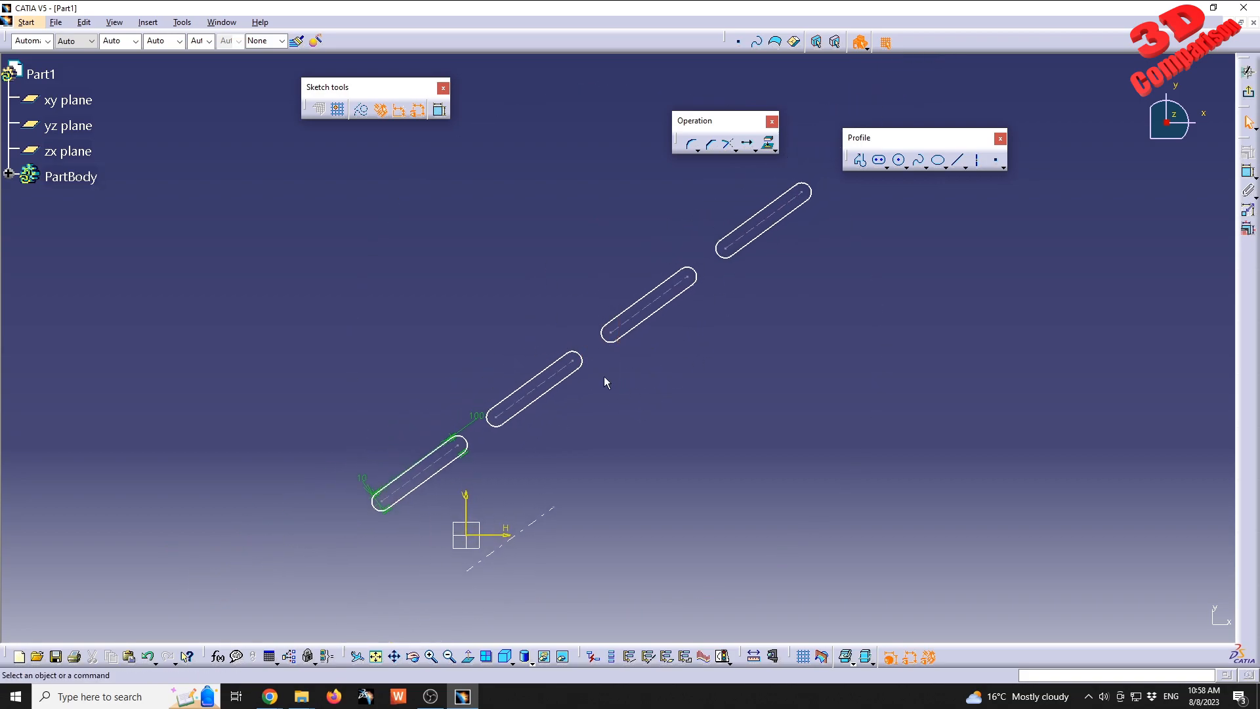
Draw a six-sided polygon above the original elongated hole, centred at about H -72 mm, V 153 mm.
click(887, 168)
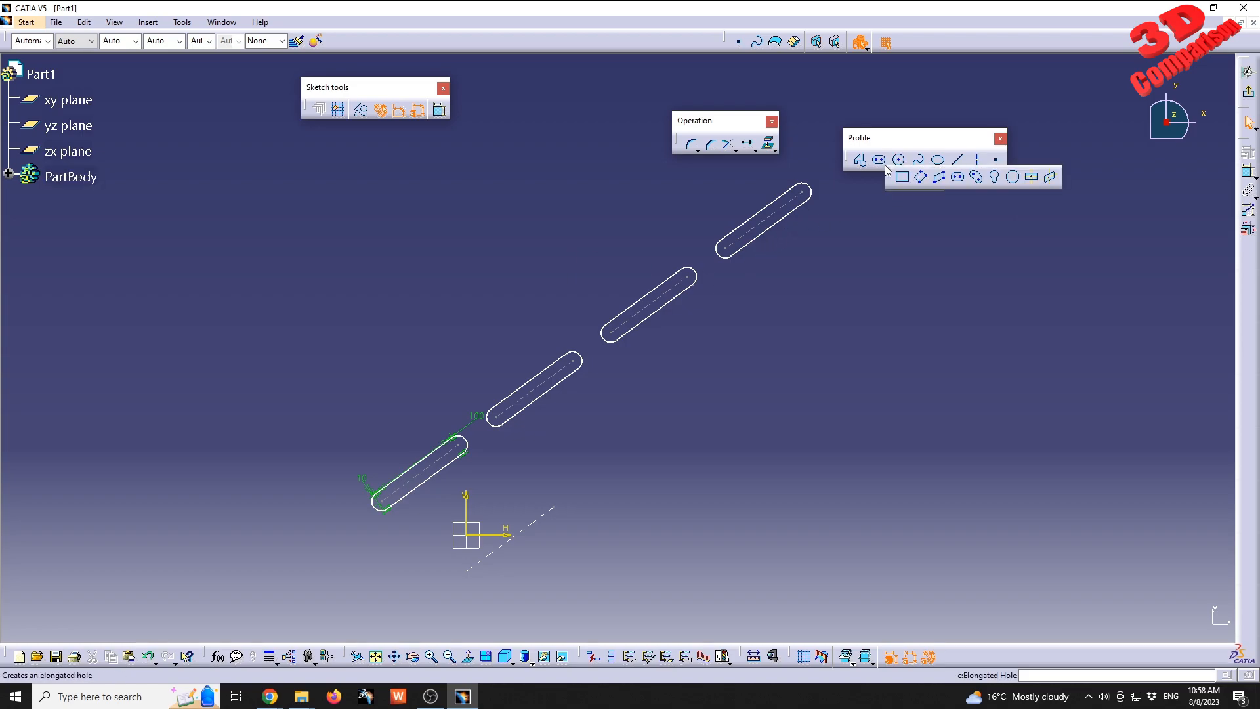
click(1014, 177)
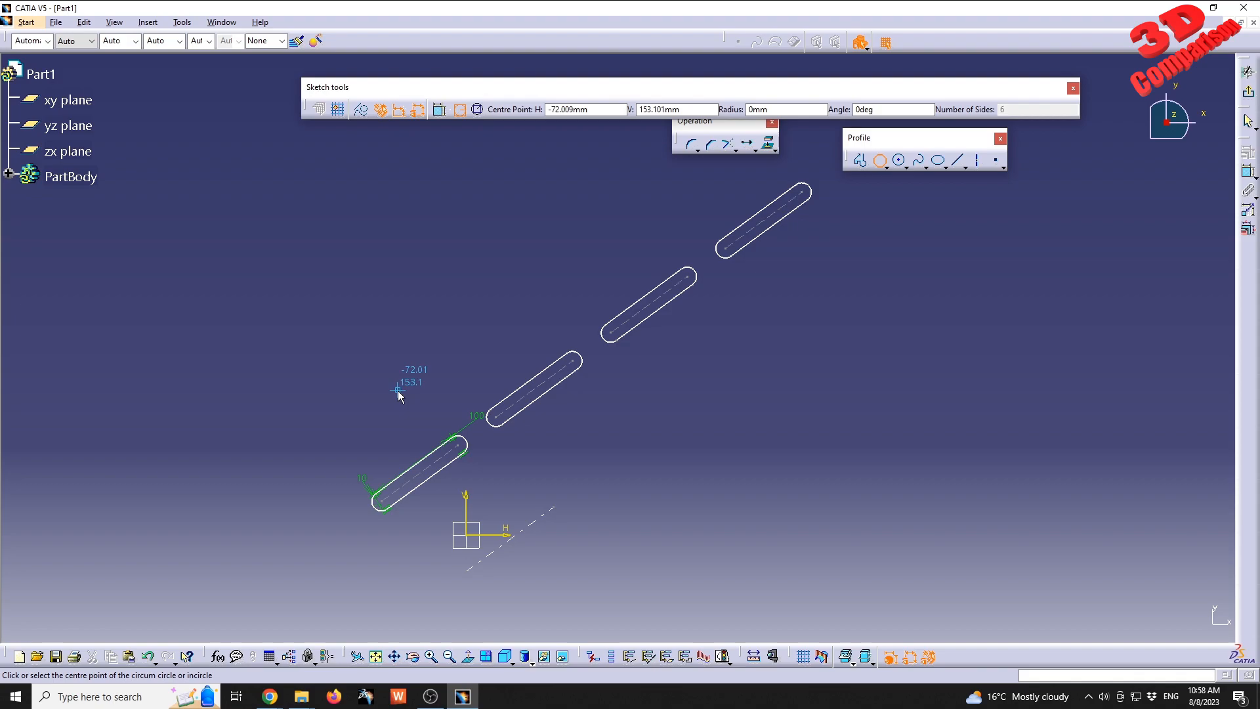
click(398, 389)
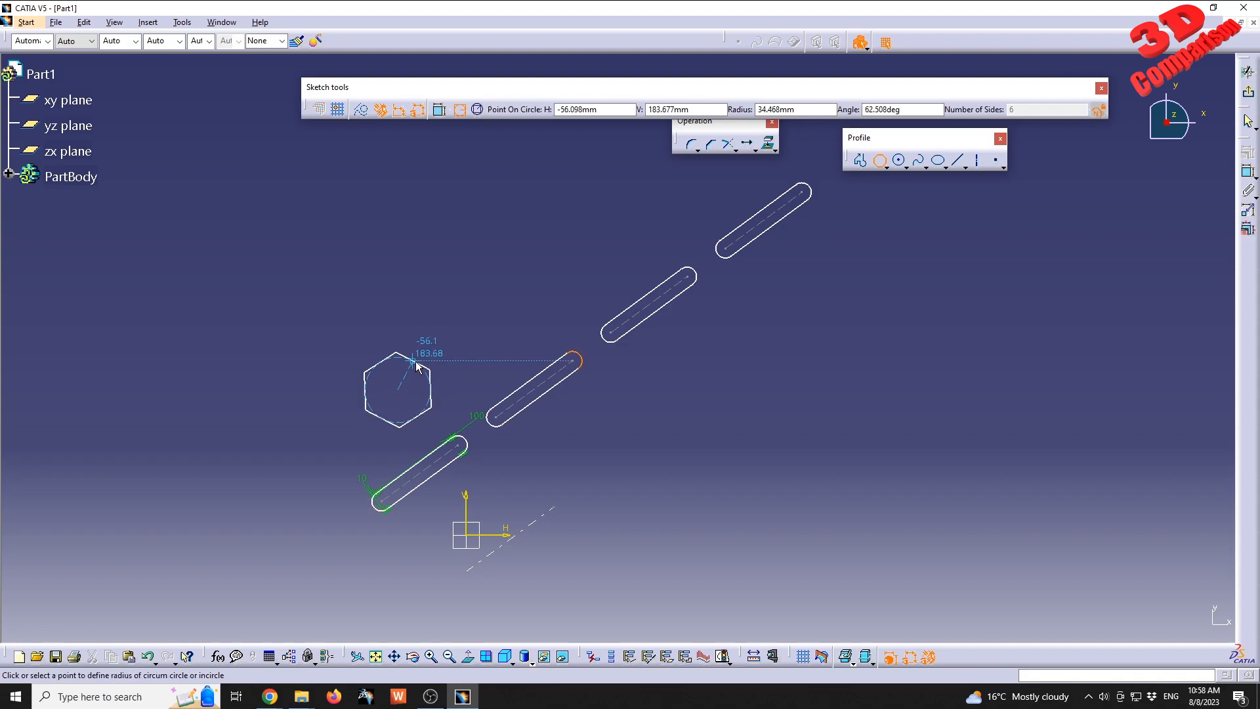
click(420, 354)
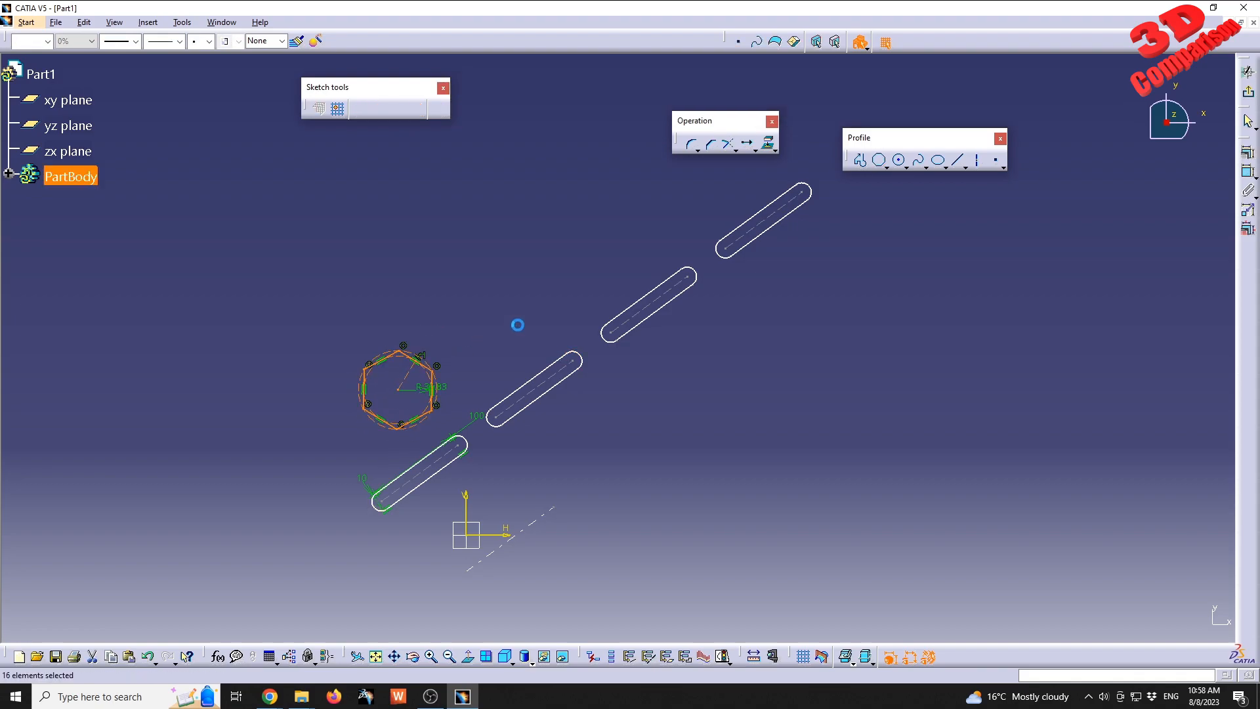
Draw a small cylindrical elongated hole above and to the right of the hexagon.
click(886, 166)
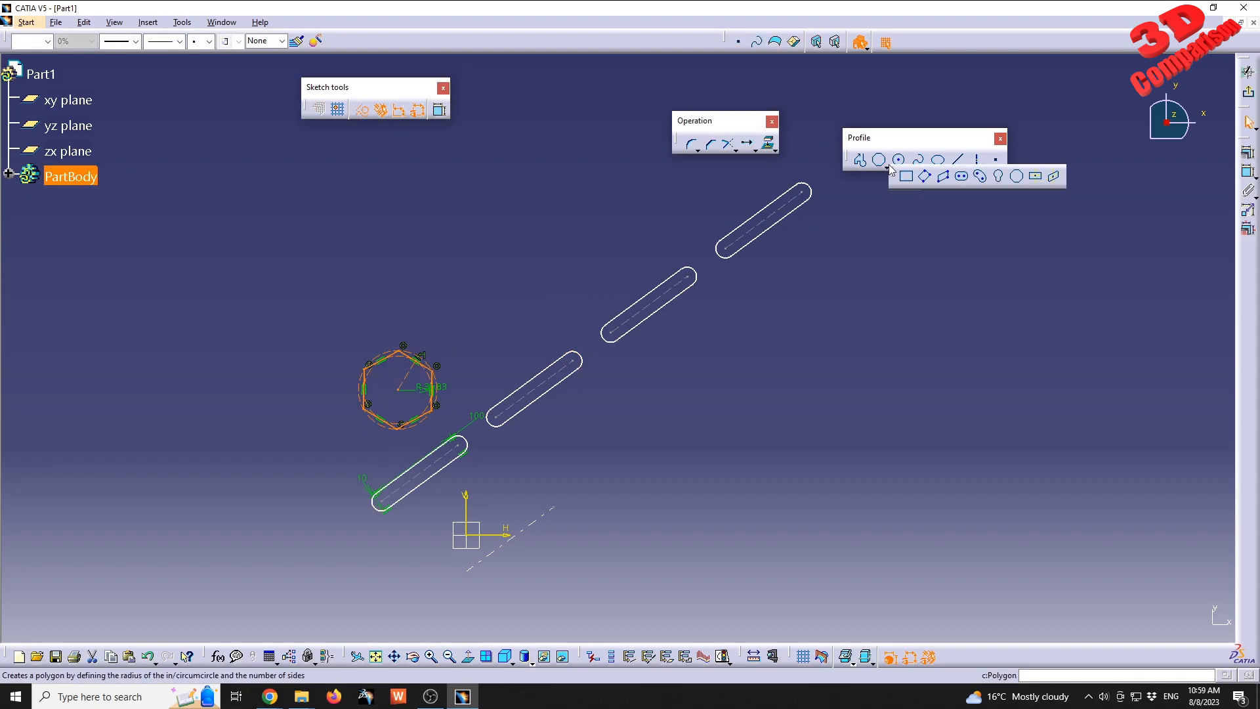
click(979, 176)
click(516, 292)
click(548, 269)
click(504, 253)
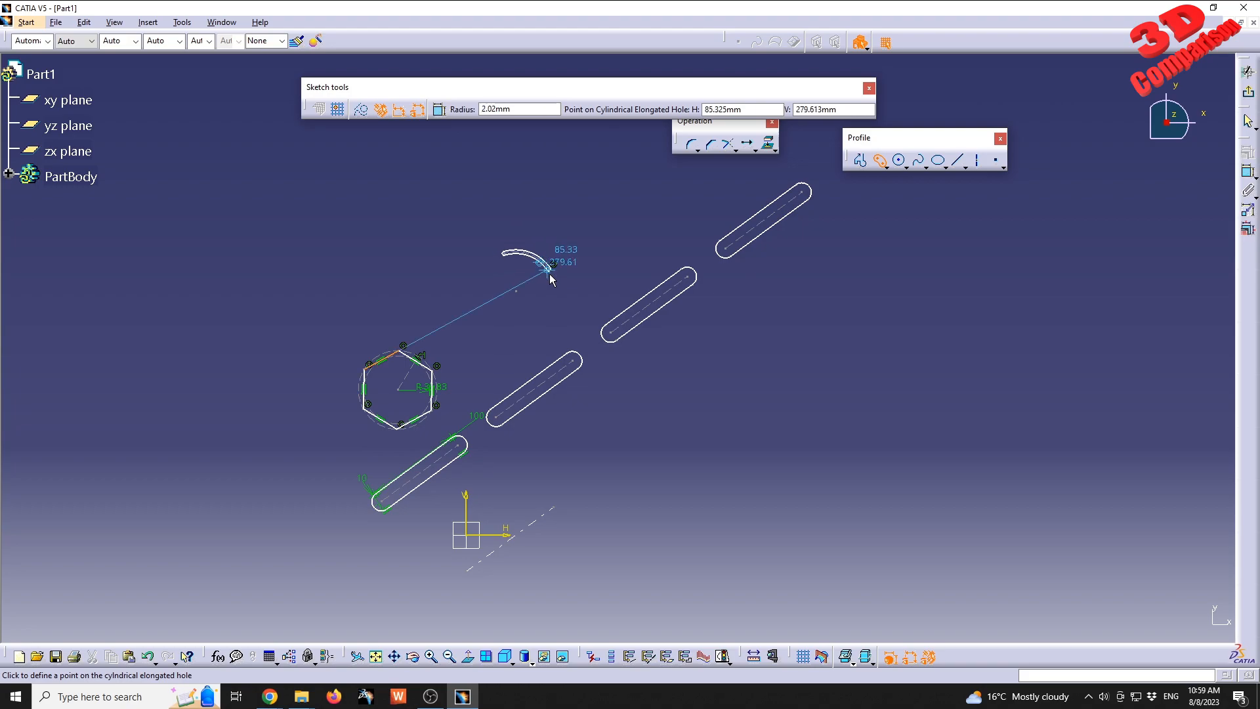
click(542, 273)
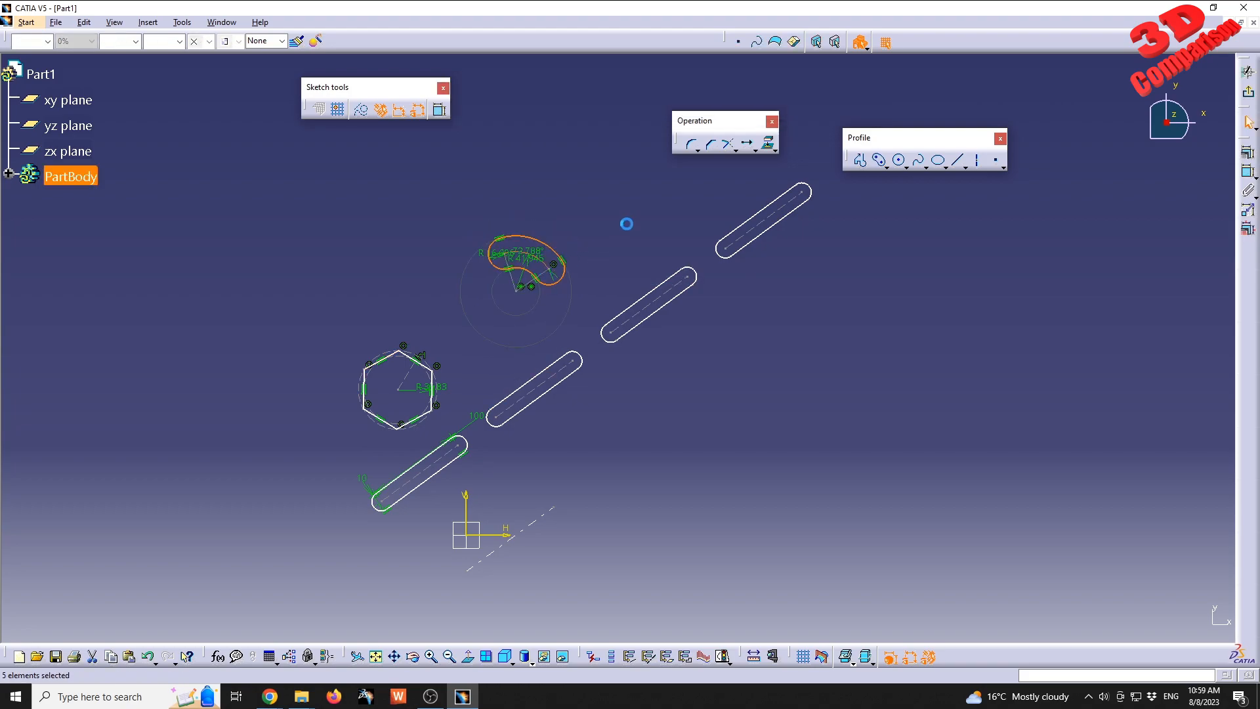
middle_drag(624, 230, 601, 282)
click(603, 243)
middle_drag(653, 452, 687, 397)
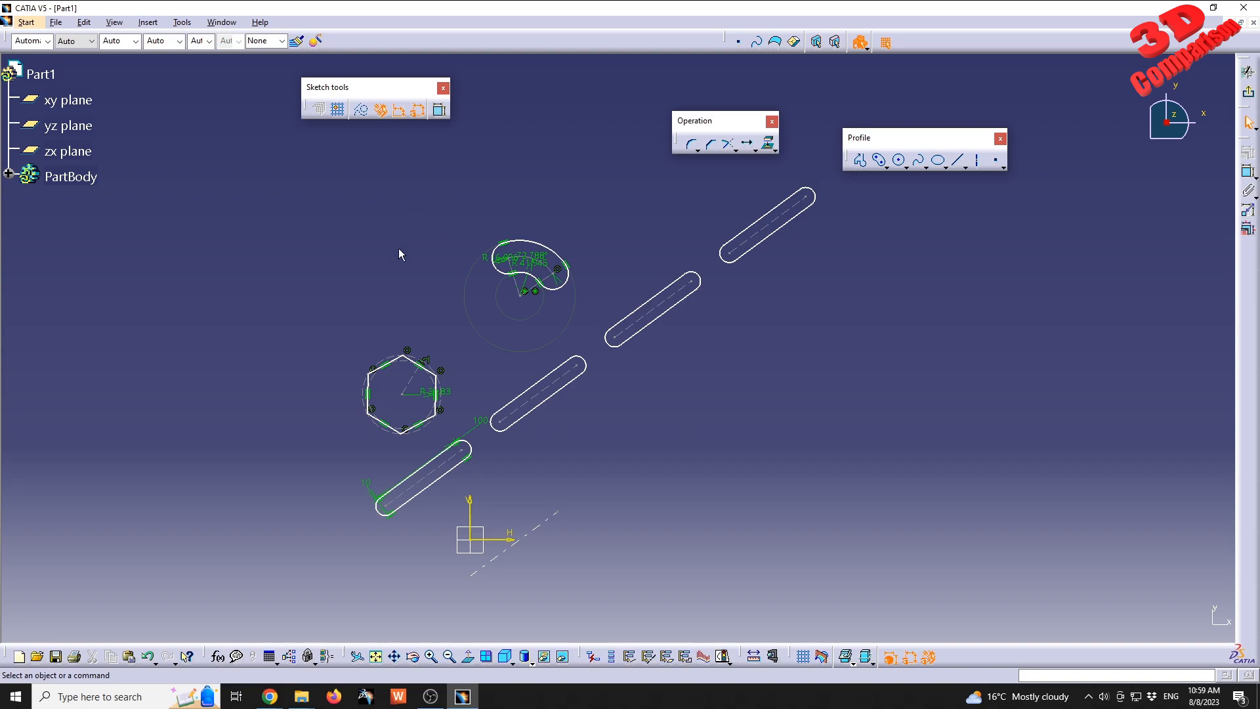
Try to duplicate the entire sketch with three translated instances to the right and slightly downward, and undo the duplication.
key(ctrl+a)
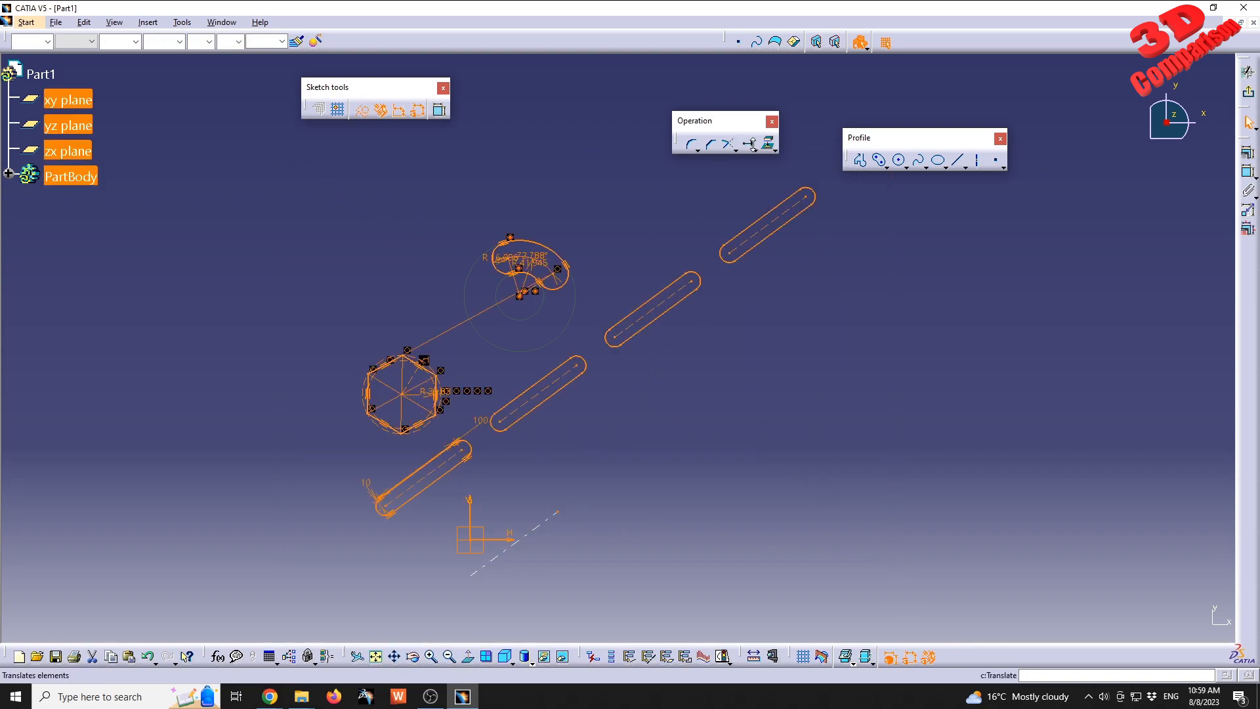
click(747, 144)
mouse_move(713, 327)
middle_down()
mouse_move(590, 371)
mouse_move(581, 399)
middle_up()
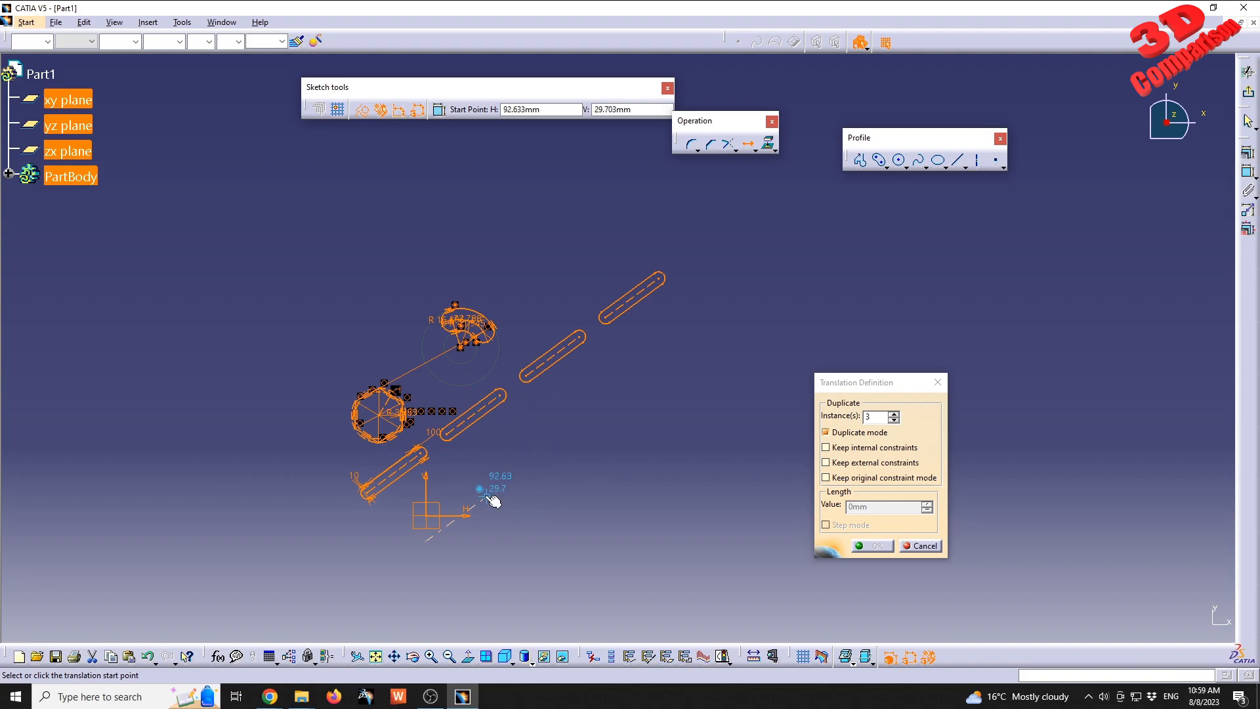
click(459, 515)
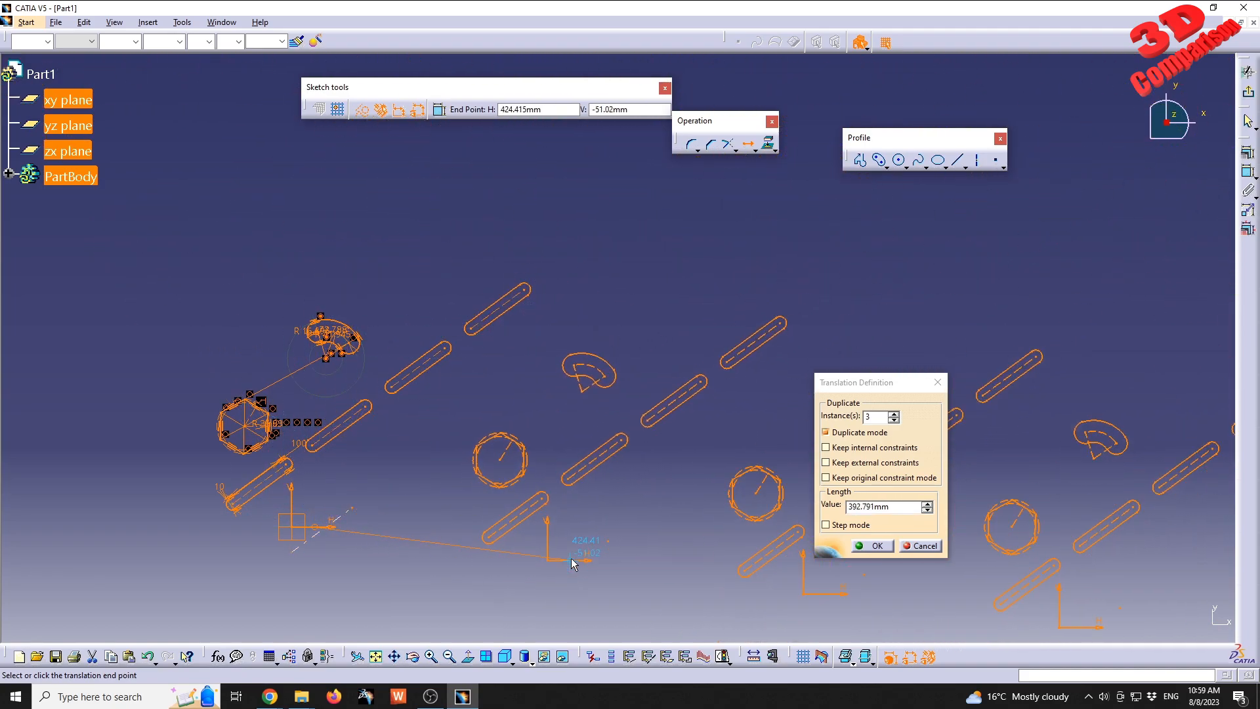
click(555, 565)
mouse_move(691, 444)
middle_down()
mouse_move(689, 359)
mouse_move(700, 453)
mouse_move(694, 380)
middle_up()
click(688, 359)
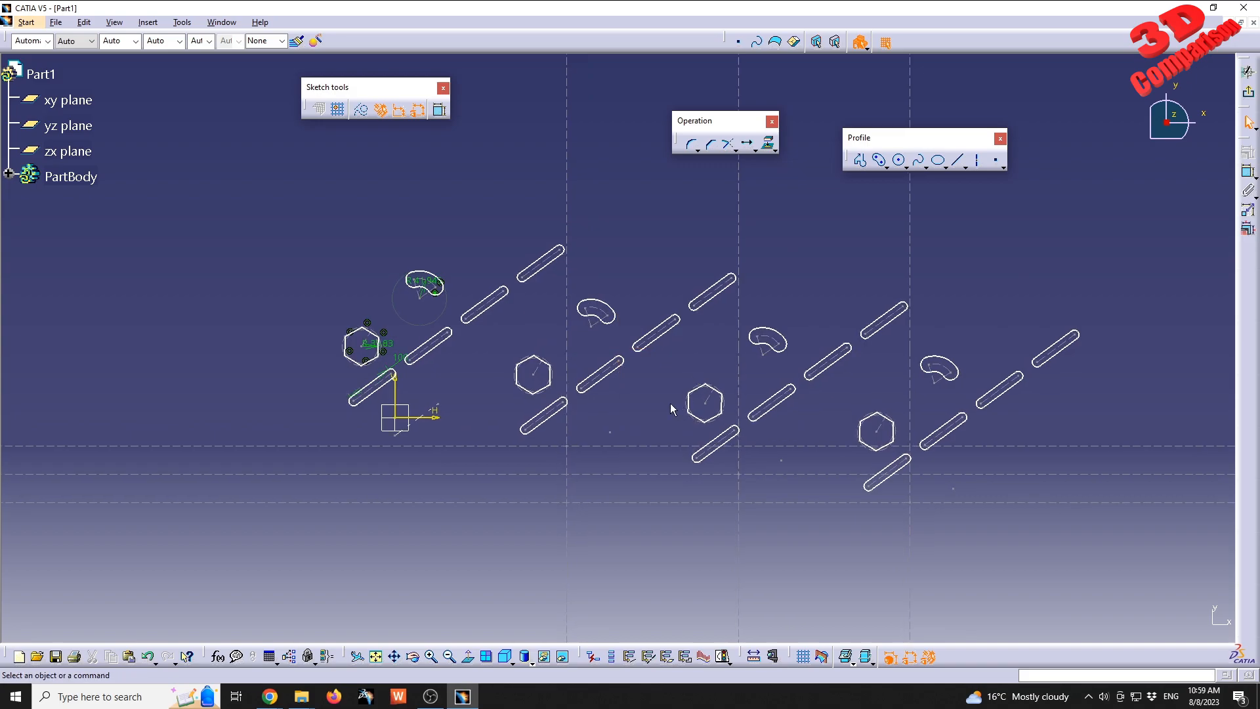
key(ctrl+z)
key(ctrl+z)
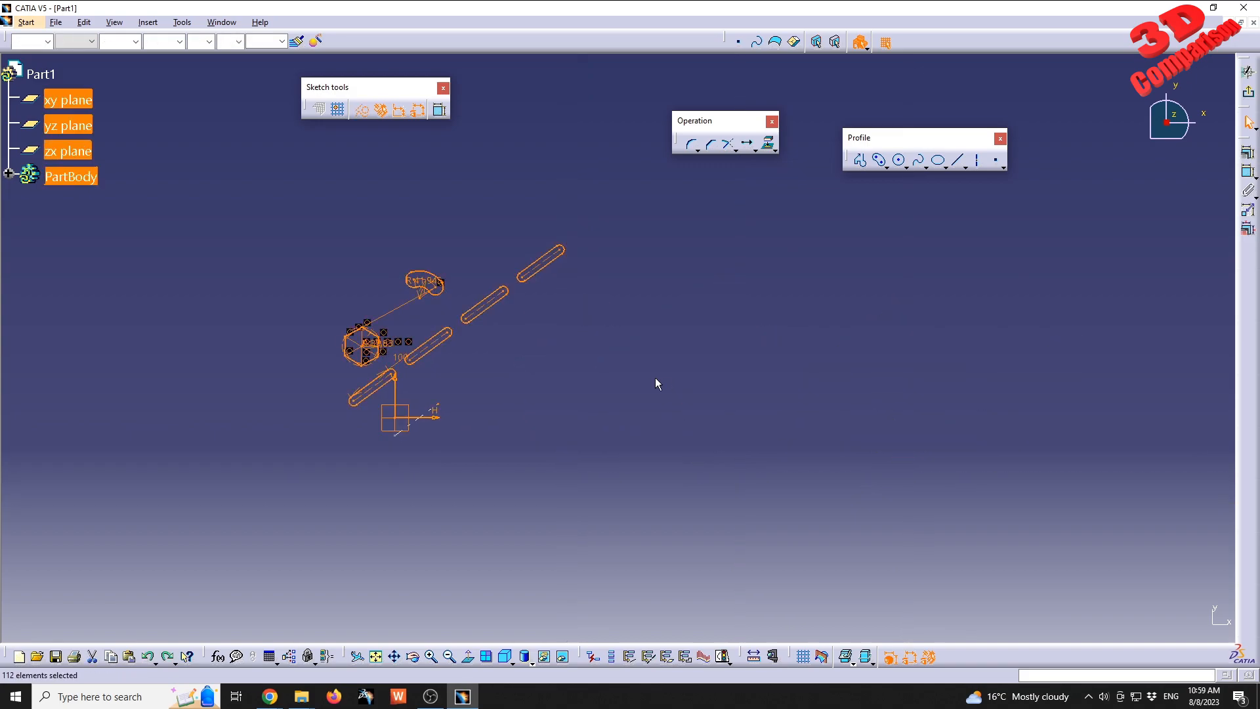
Delete the three hole copies, the hexagon and the cylindrical elongated hole, keeping only the original elongated hole and the axis.
mouse_move(484, 368)
middle_down()
mouse_move(624, 352)
mouse_move(523, 185)
middle_up()
drag(523, 186, 755, 355)
key(Delete)
drag(351, 301, 446, 411)
key(Delete)
drag(464, 369, 504, 415)
key(Delete)
mouse_move(504, 416)
middle_down()
mouse_move(565, 402)
mouse_move(560, 428)
mouse_move(624, 366)
middle_up()
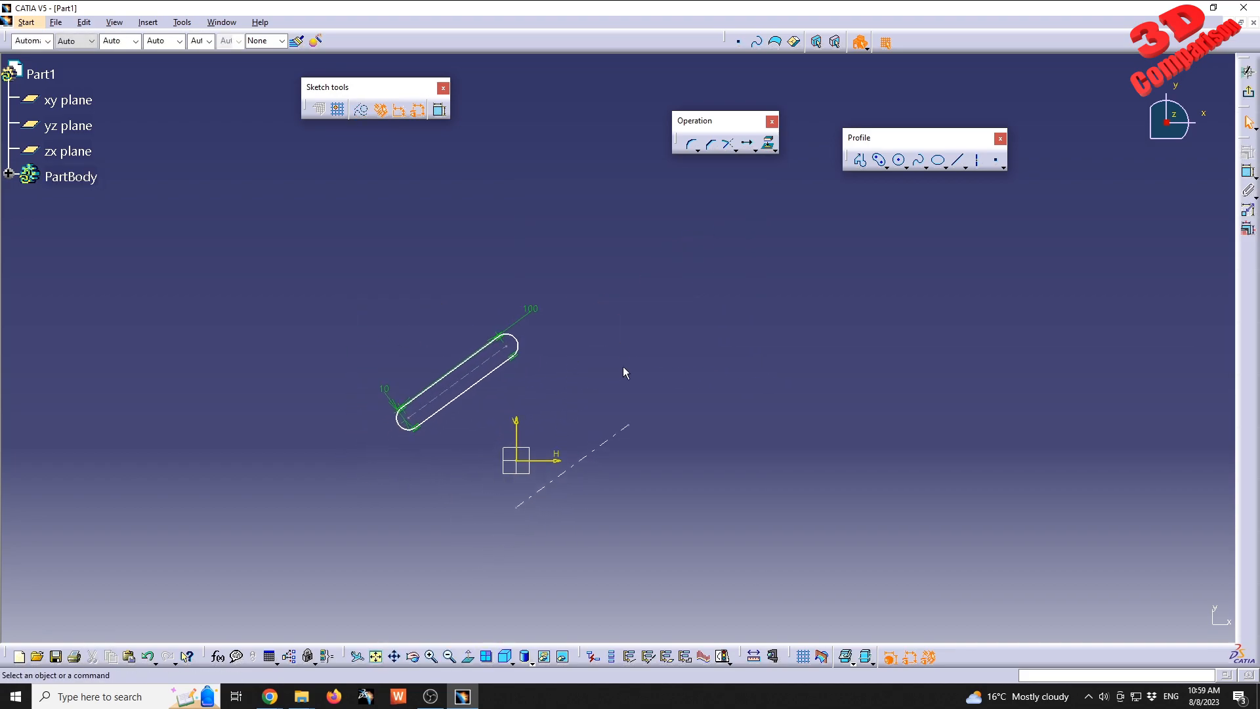
Extend the free axis line up and to the right, then apply a Fix constraint to it.
click(593, 459)
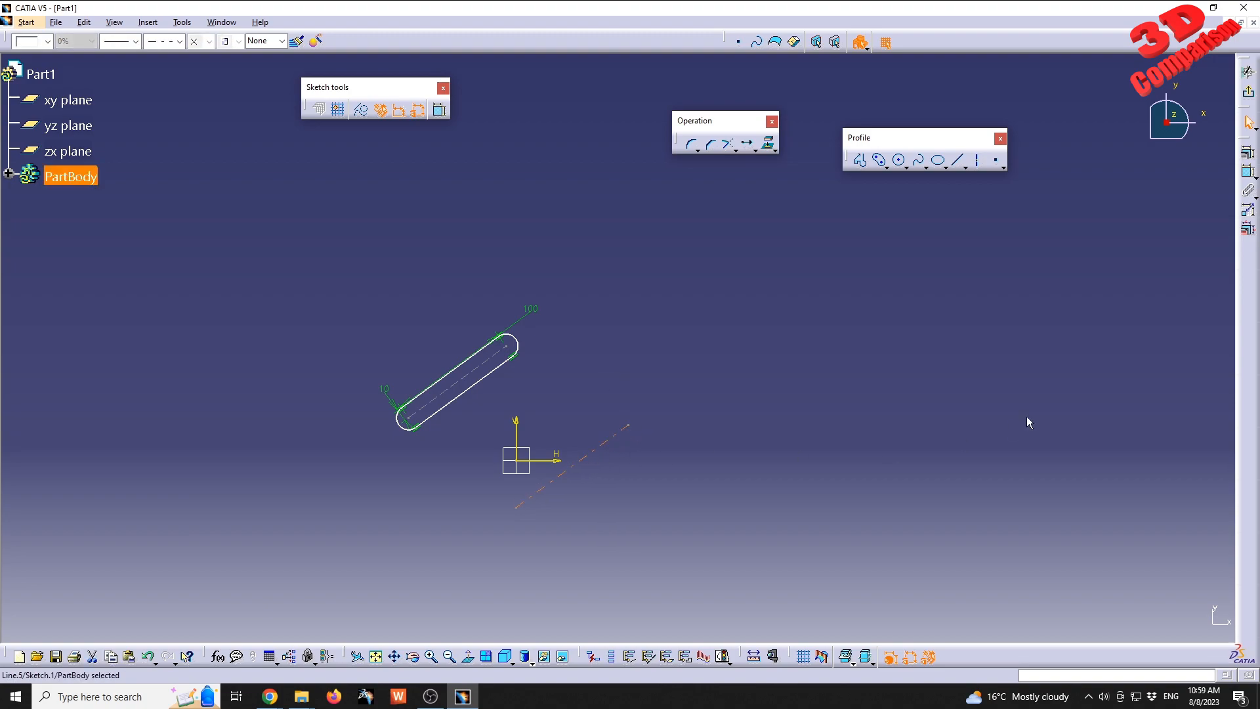
drag(629, 424, 841, 278)
click(796, 311)
click(1247, 152)
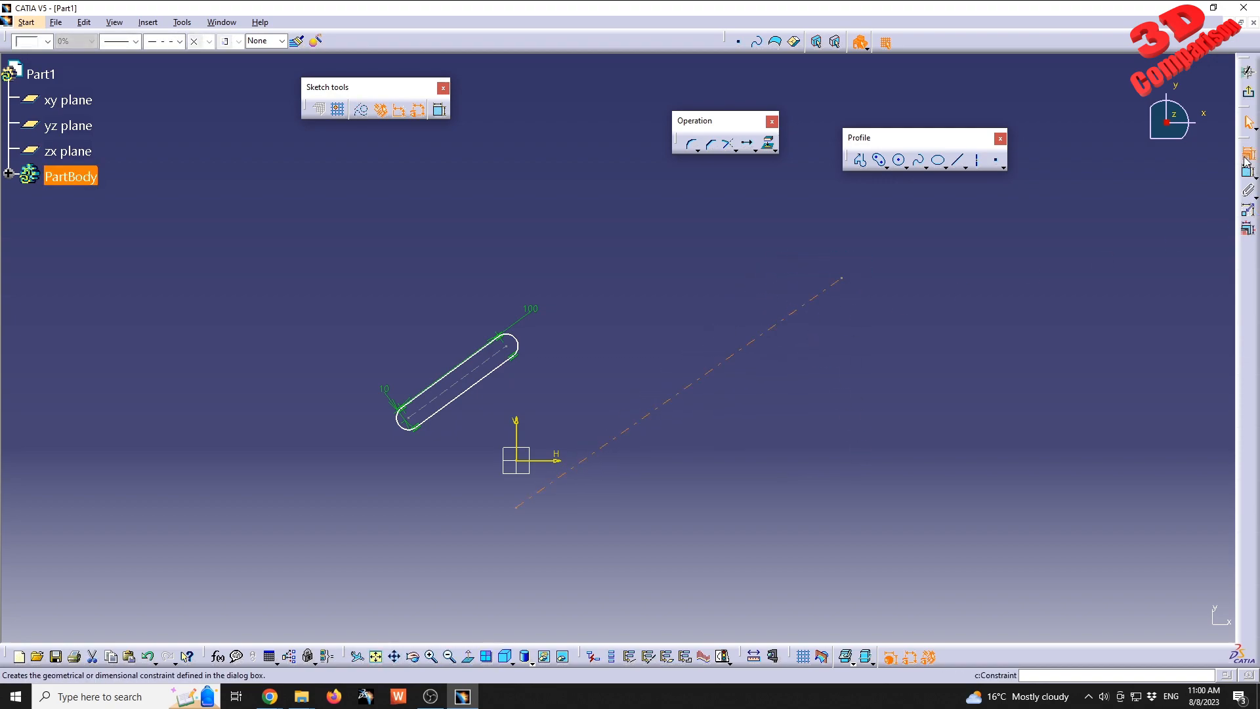
click(261, 469)
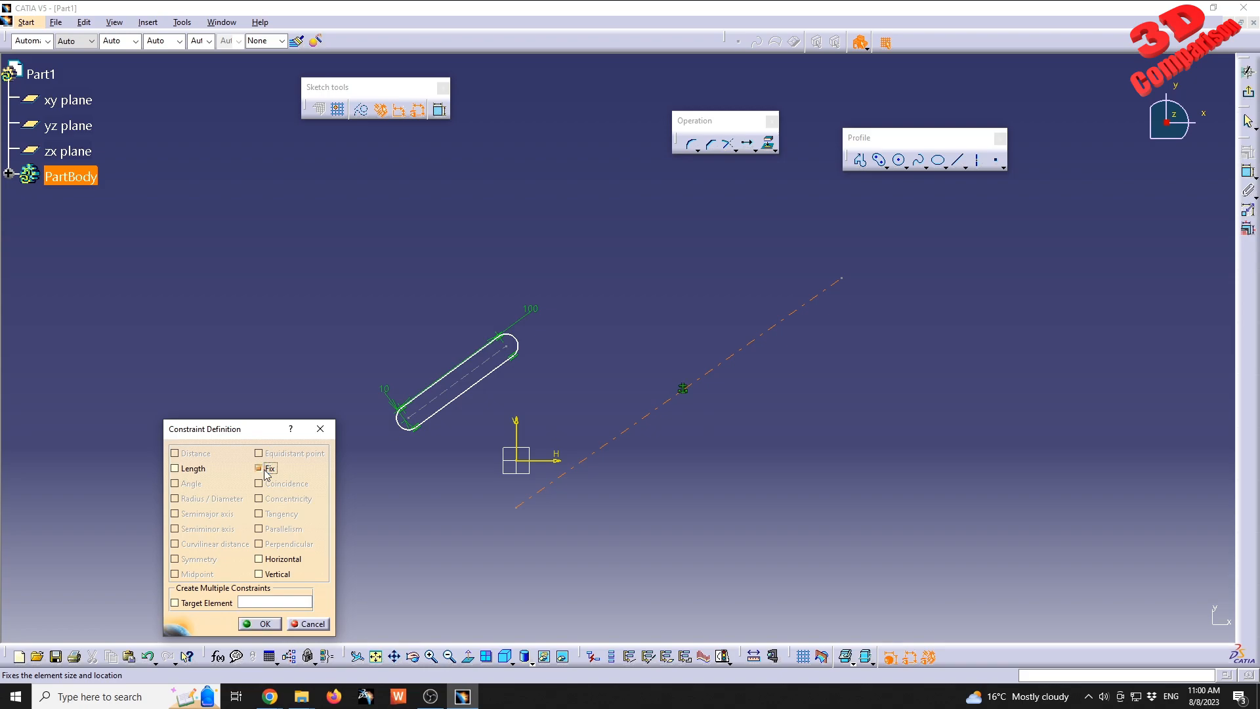
click(262, 623)
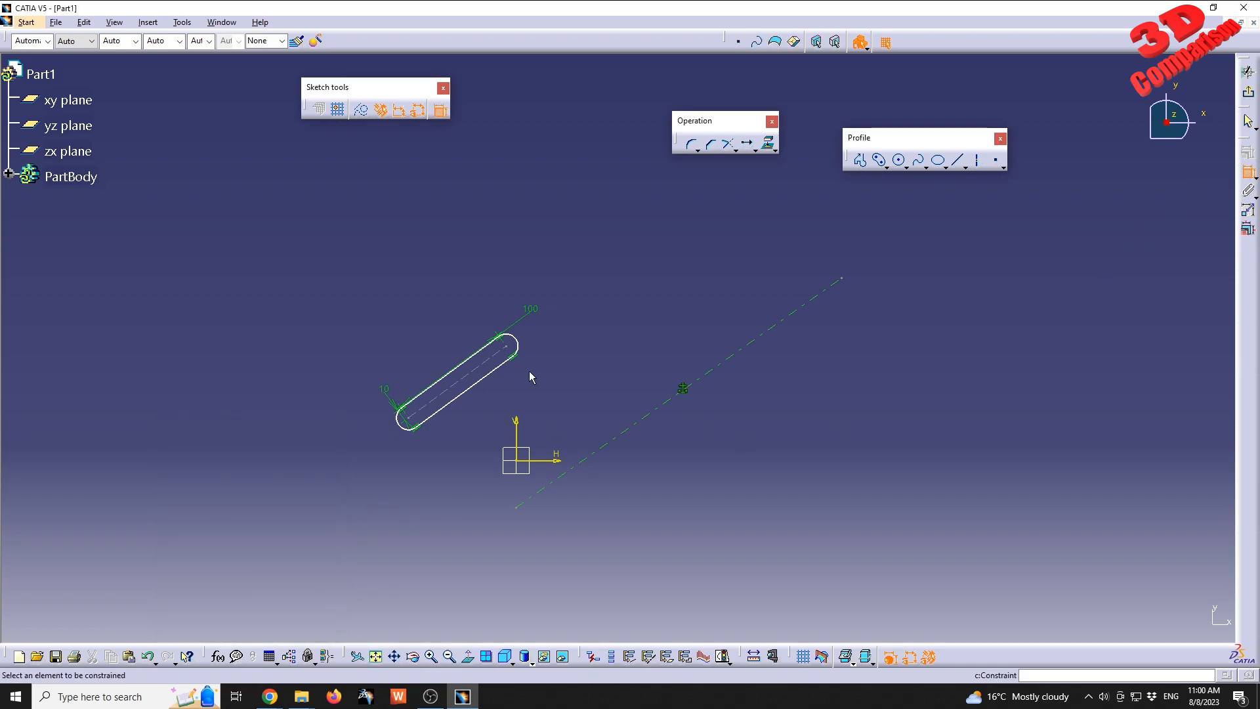
Apply a Parallelism constraint between the elongated hole's centreline and the fixed axis.
click(493, 368)
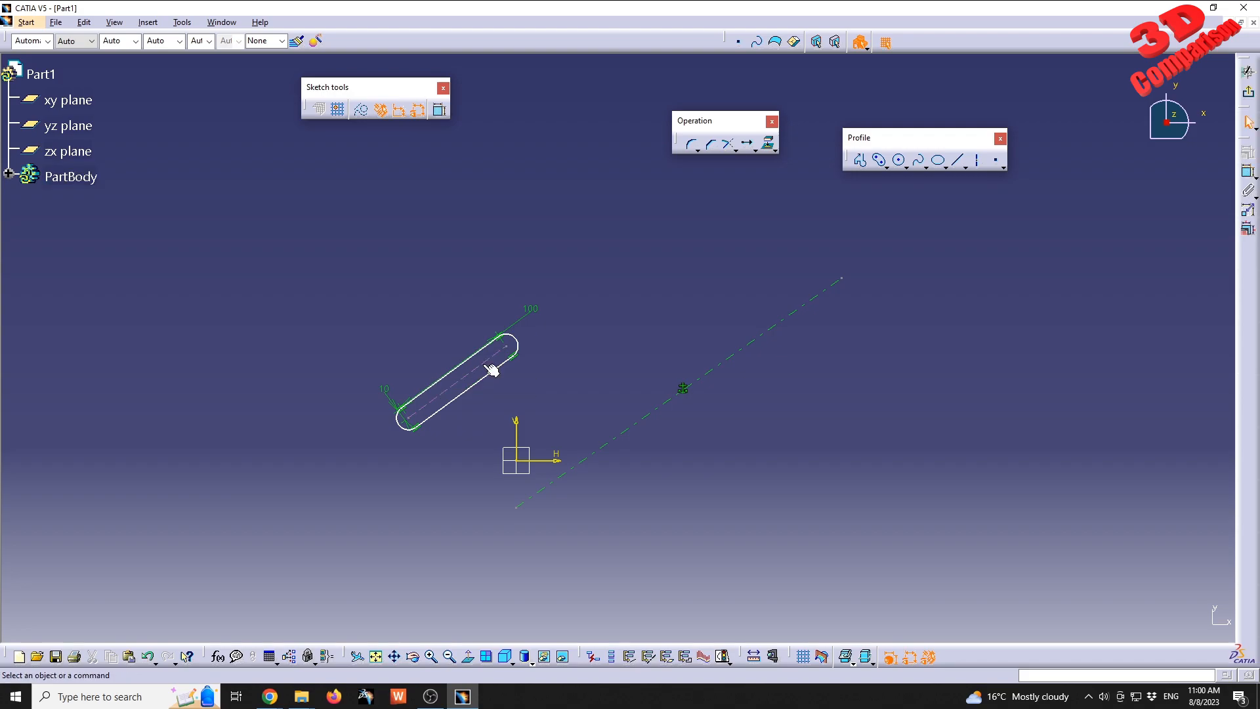
ctrl+click(615, 452)
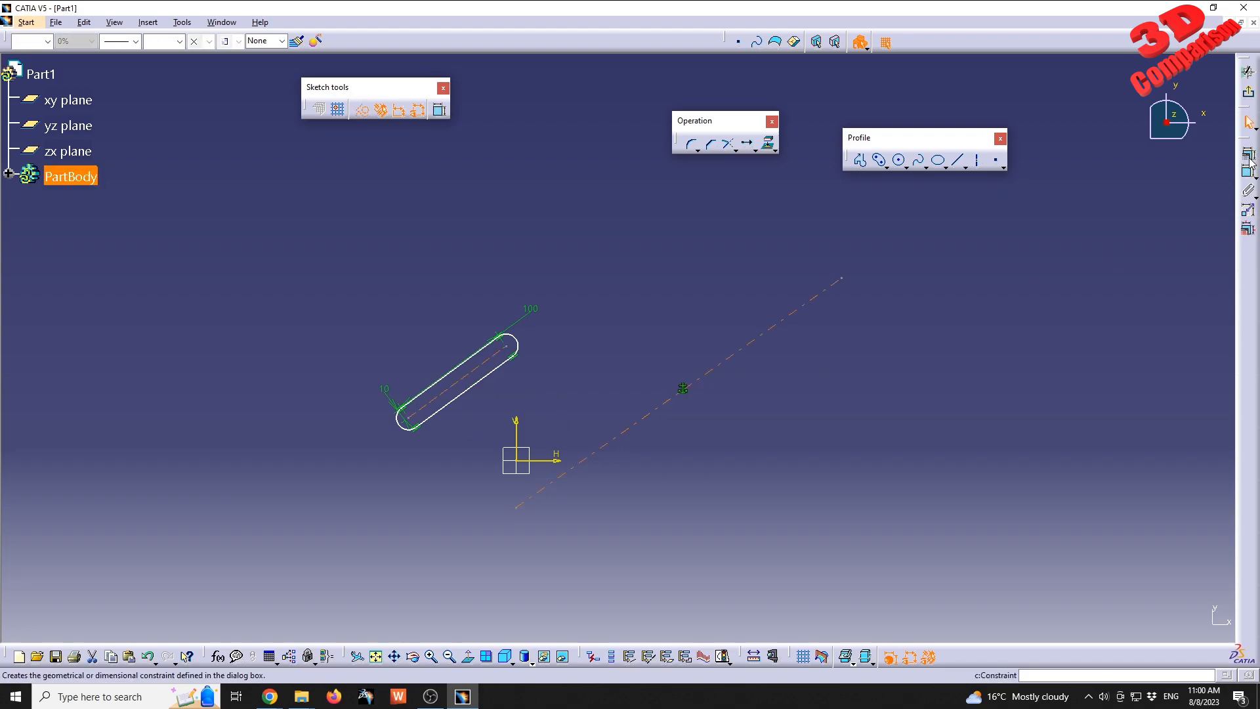
click(1248, 152)
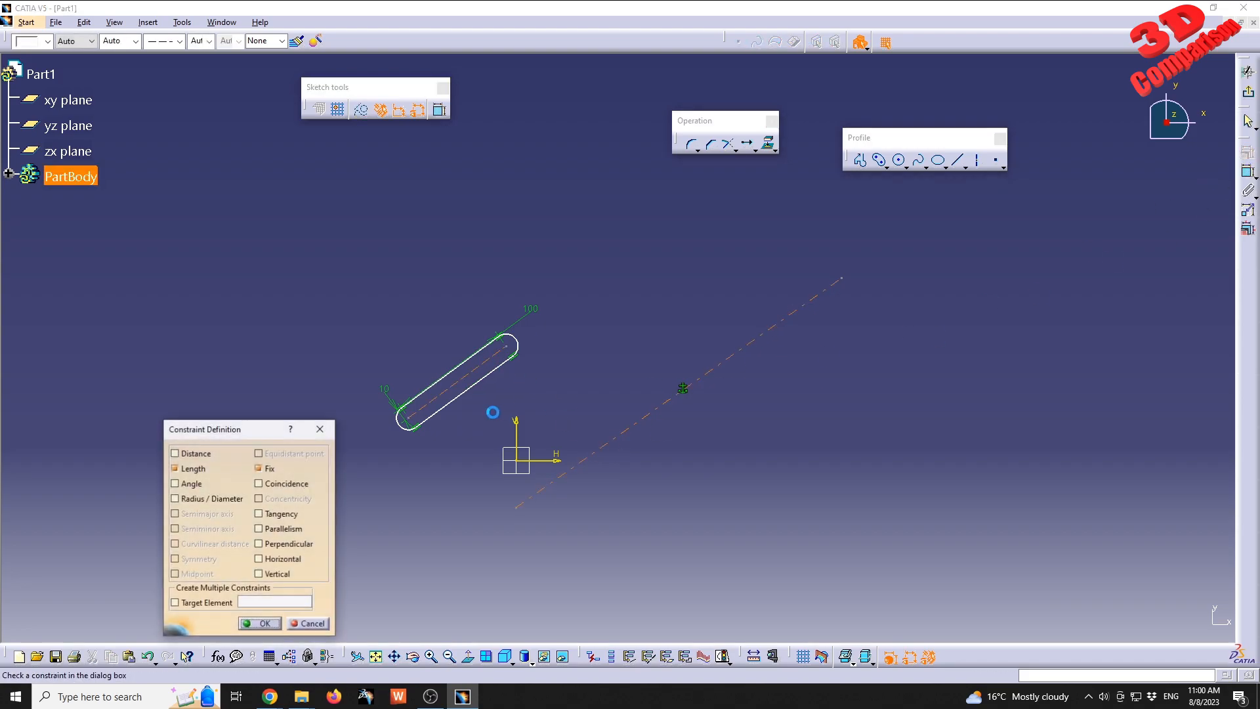
click(266, 530)
click(261, 623)
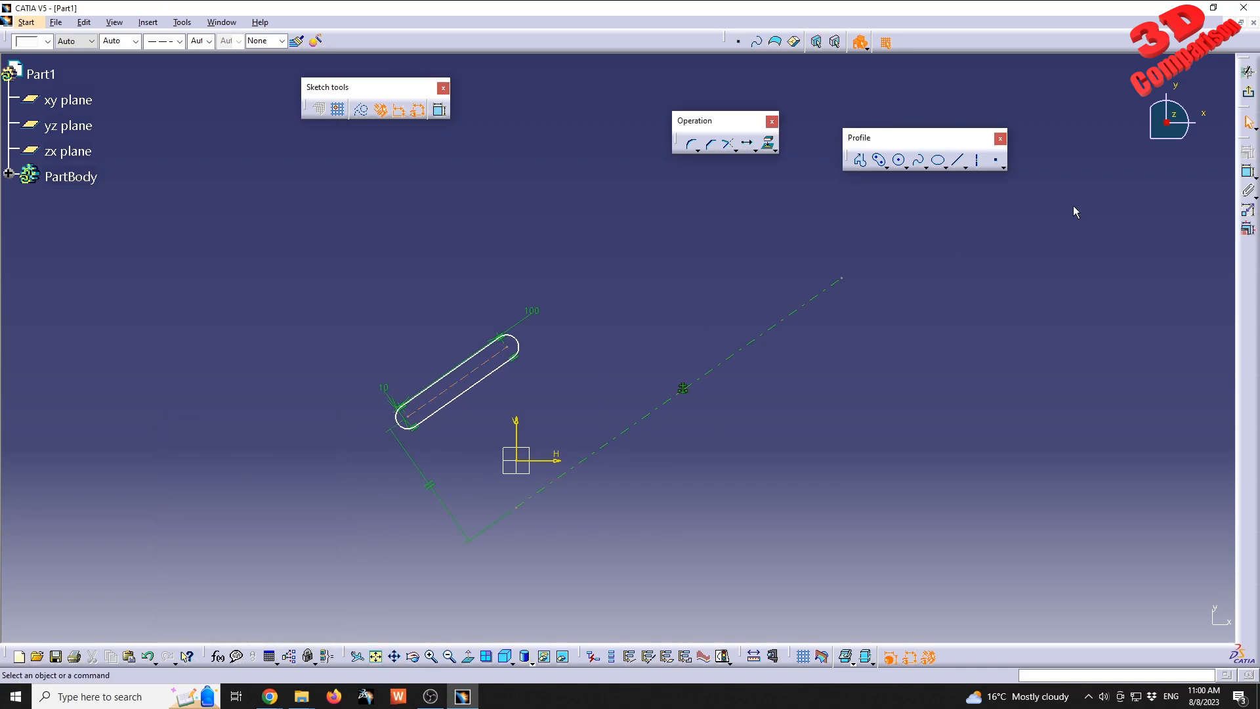
Dimension the distance from the hole's centreline to the fixed axis and set it to 100 mm.
click(1246, 174)
click(451, 385)
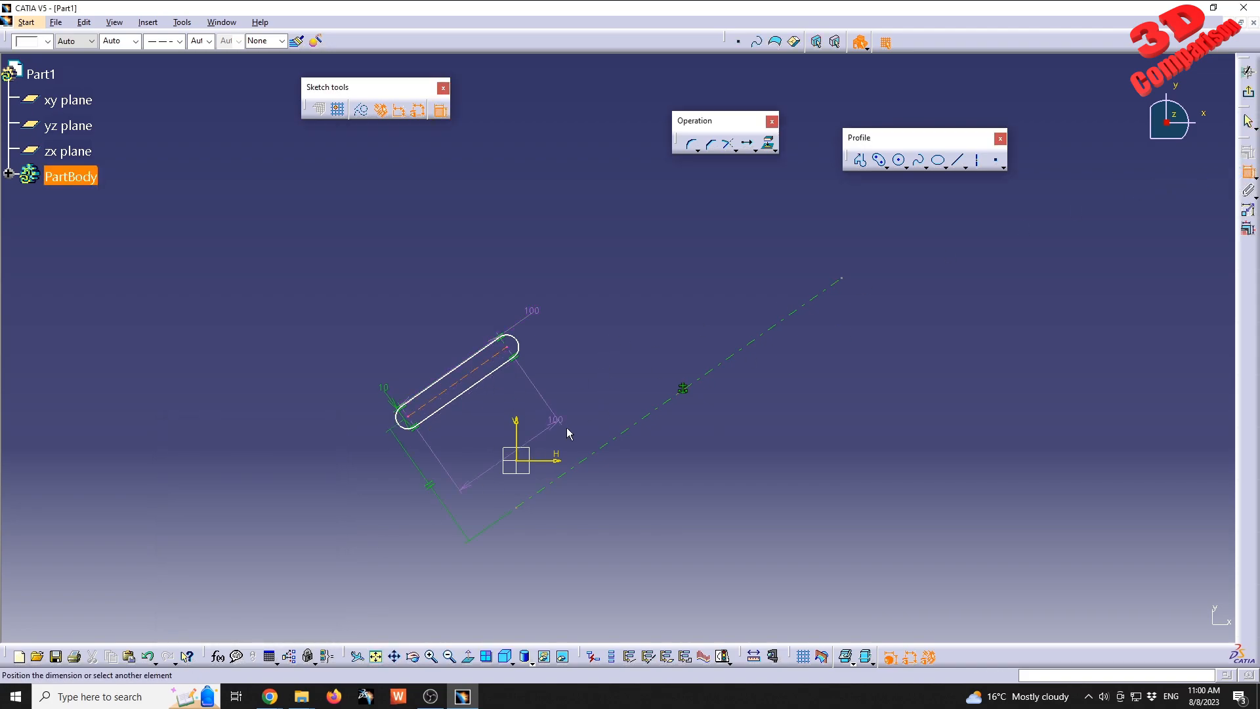
click(394, 548)
double_click(386, 547)
text(1)
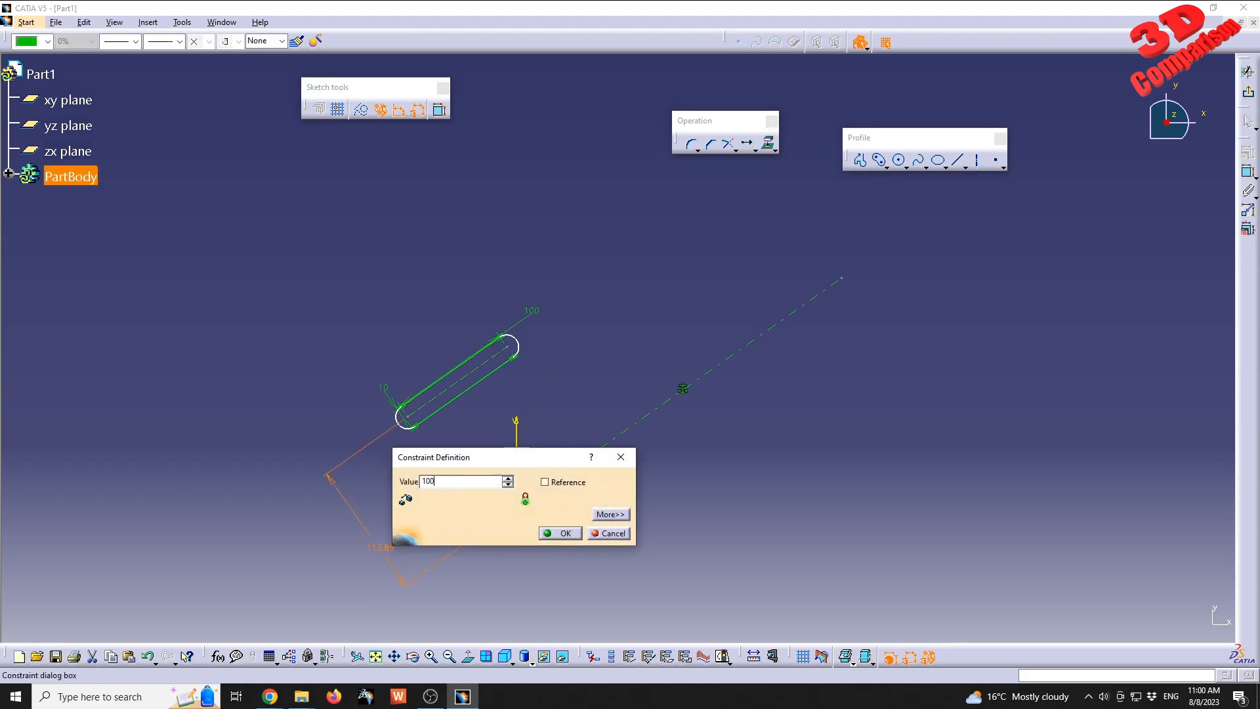
text(00)
key(Return)
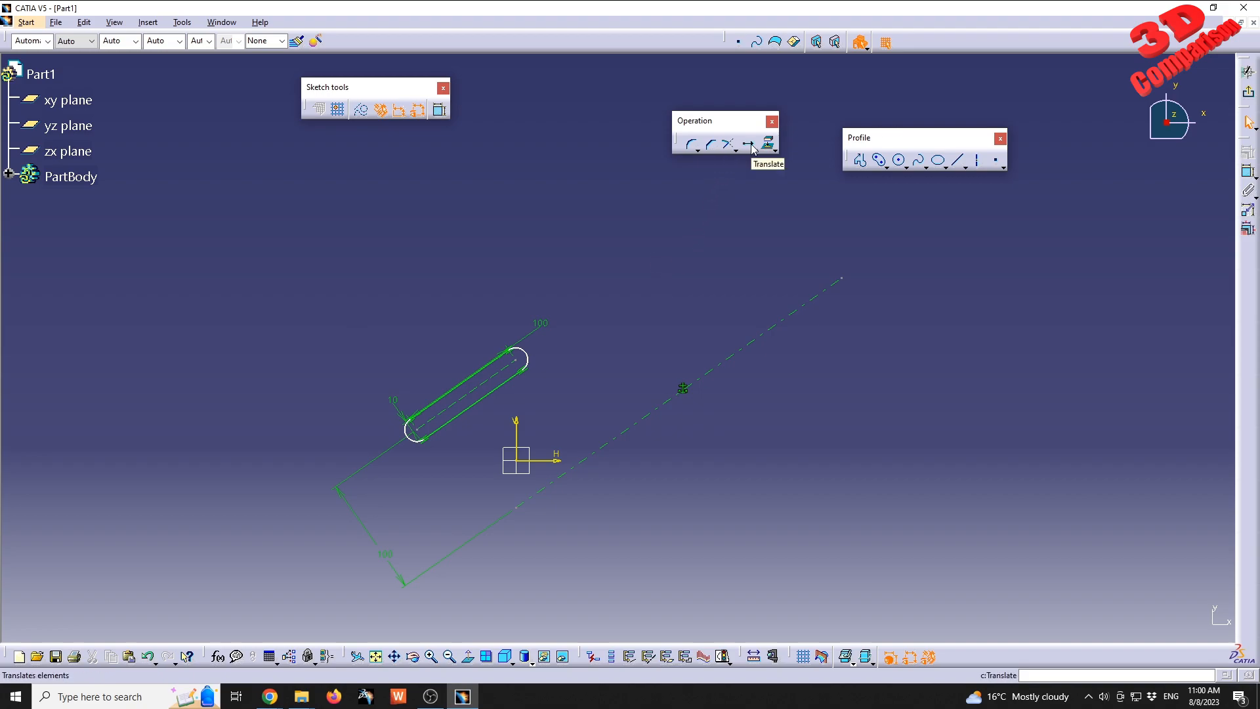
Try translating the hole along the axis in duplicate mode with 3 instances about 140 mm apart, keeping internal constraints.
drag(349, 284, 541, 446)
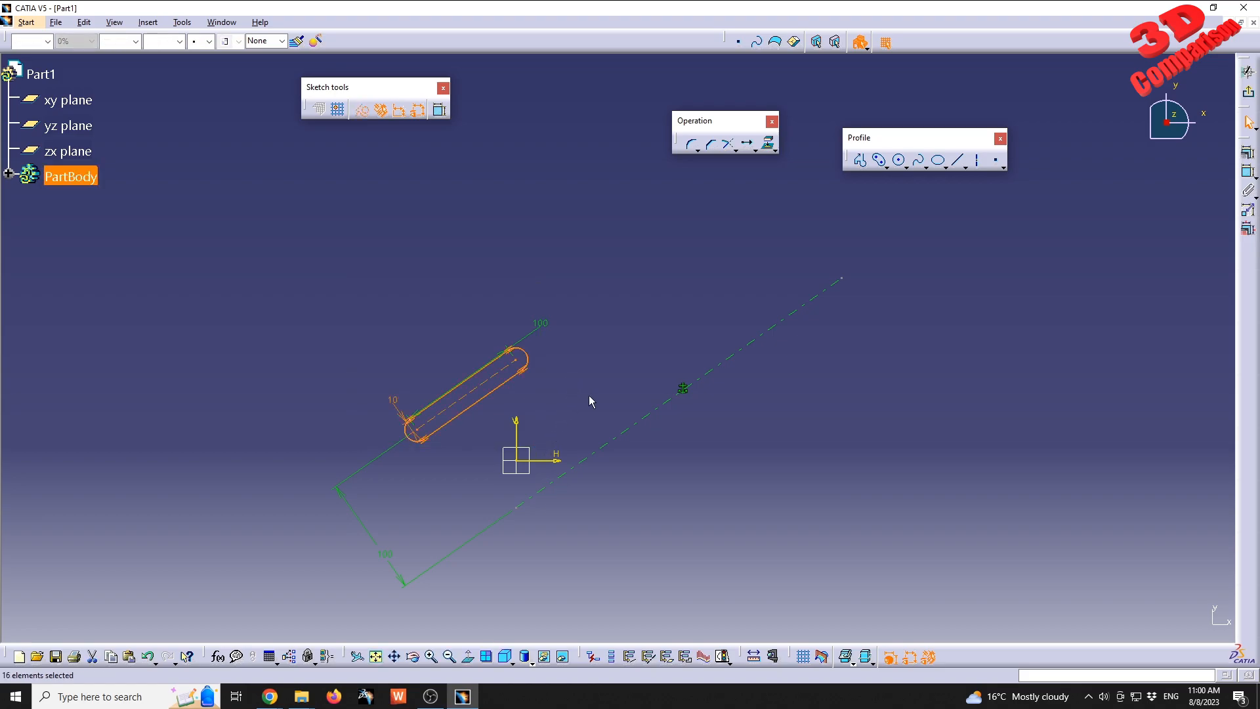
click(748, 148)
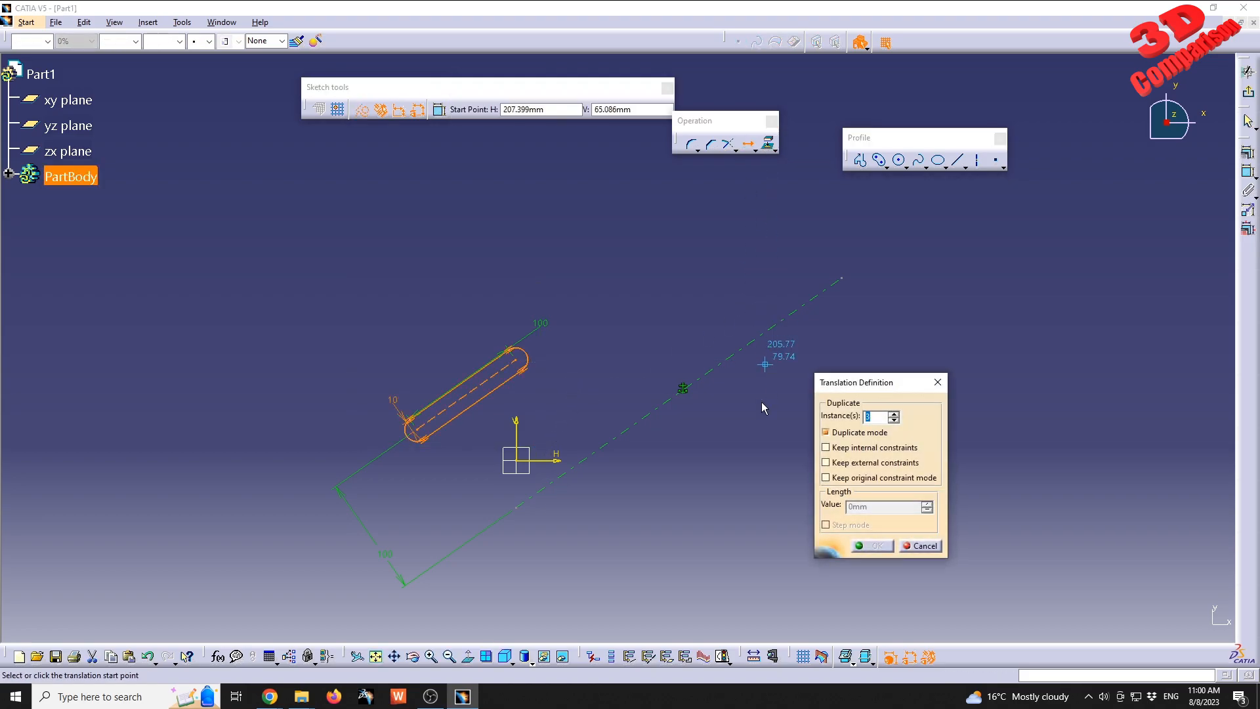
middle_drag(580, 421, 572, 386)
middle_drag(563, 432, 610, 390)
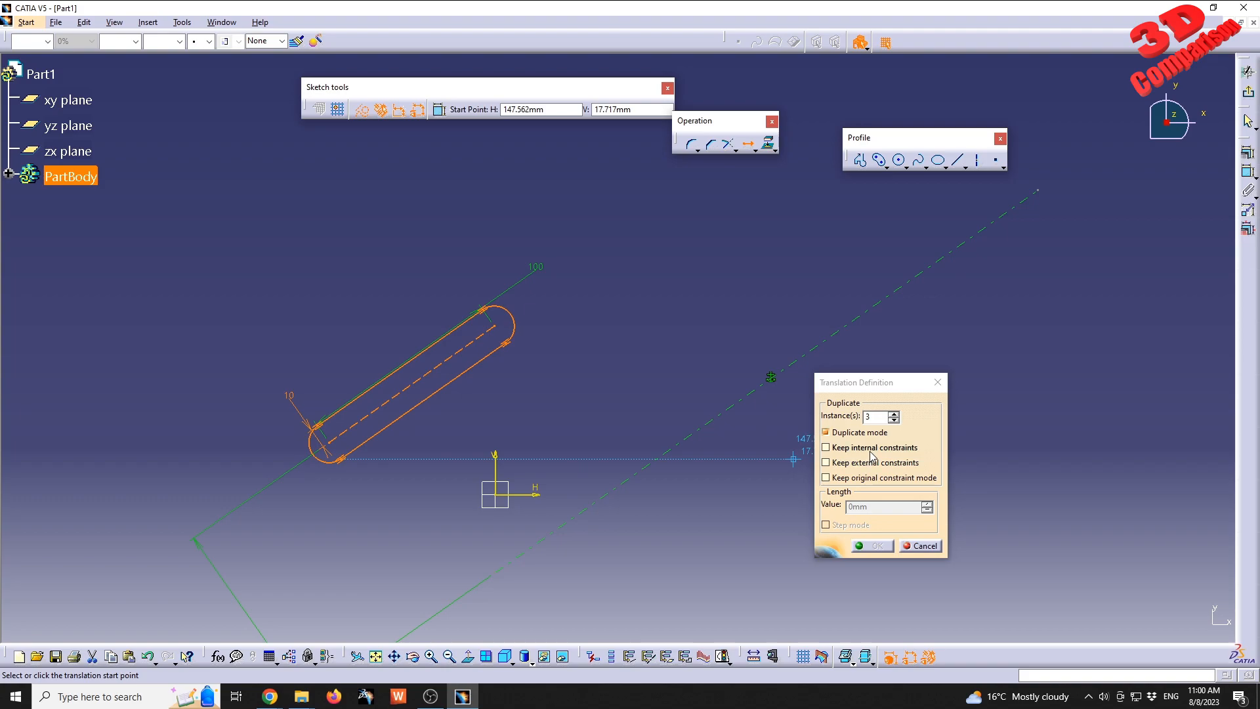
click(872, 448)
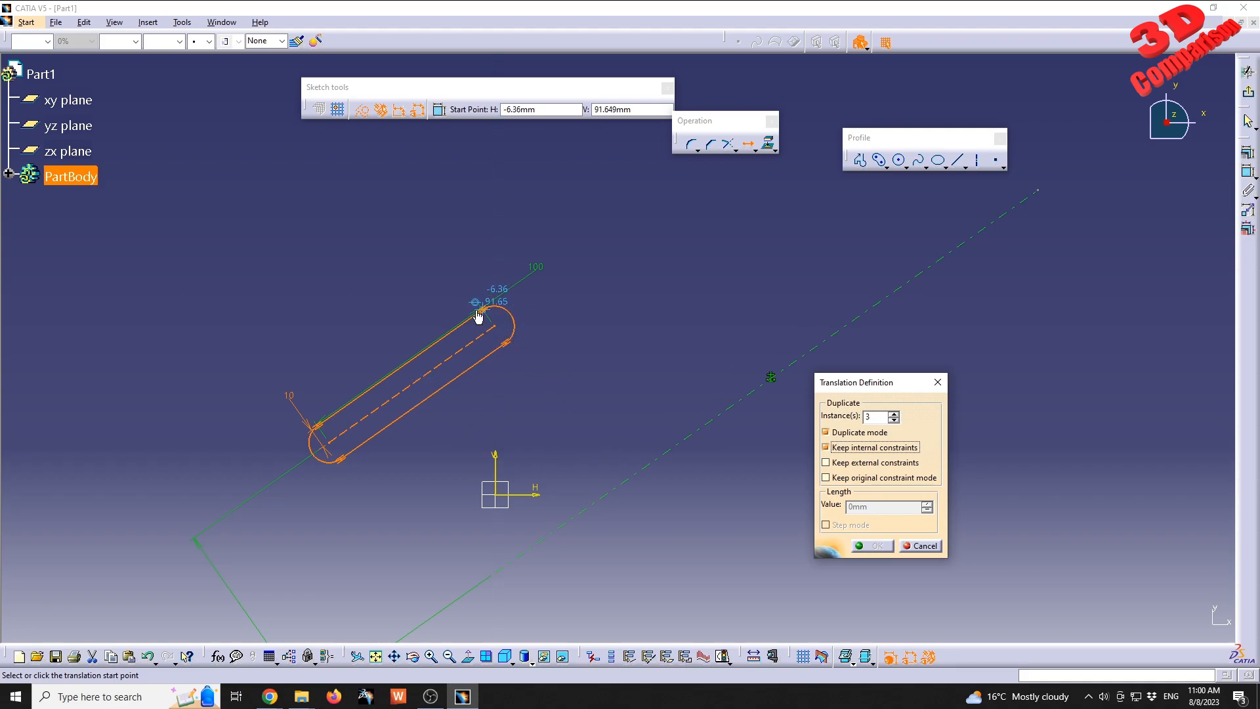
click(605, 494)
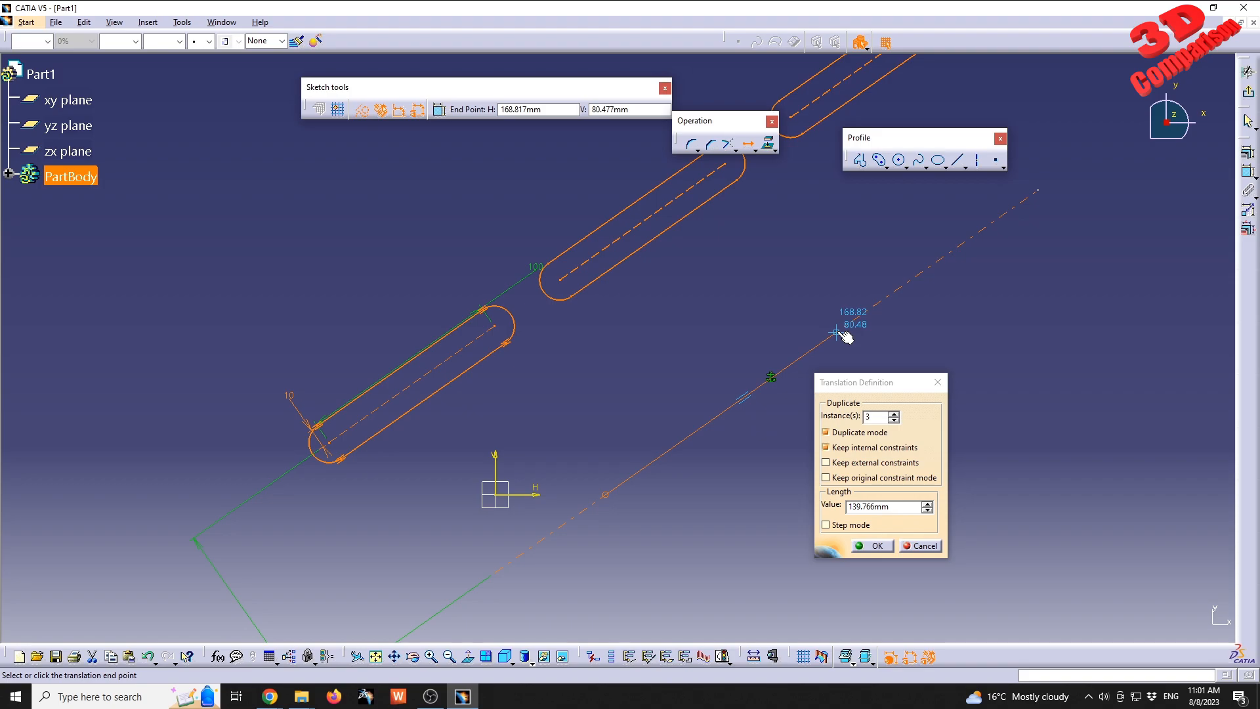
click(845, 337)
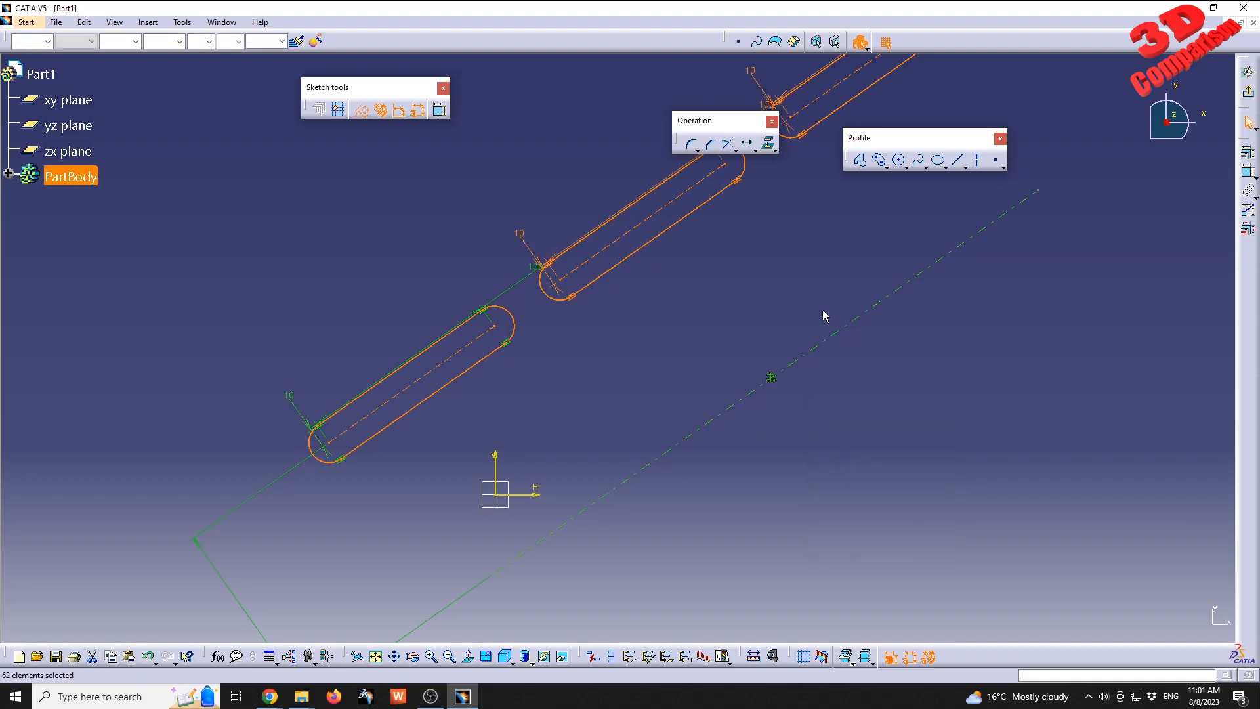
Check the constraints between the second copy's upper end arc and its lower straight side.
middle_drag(808, 192, 639, 433)
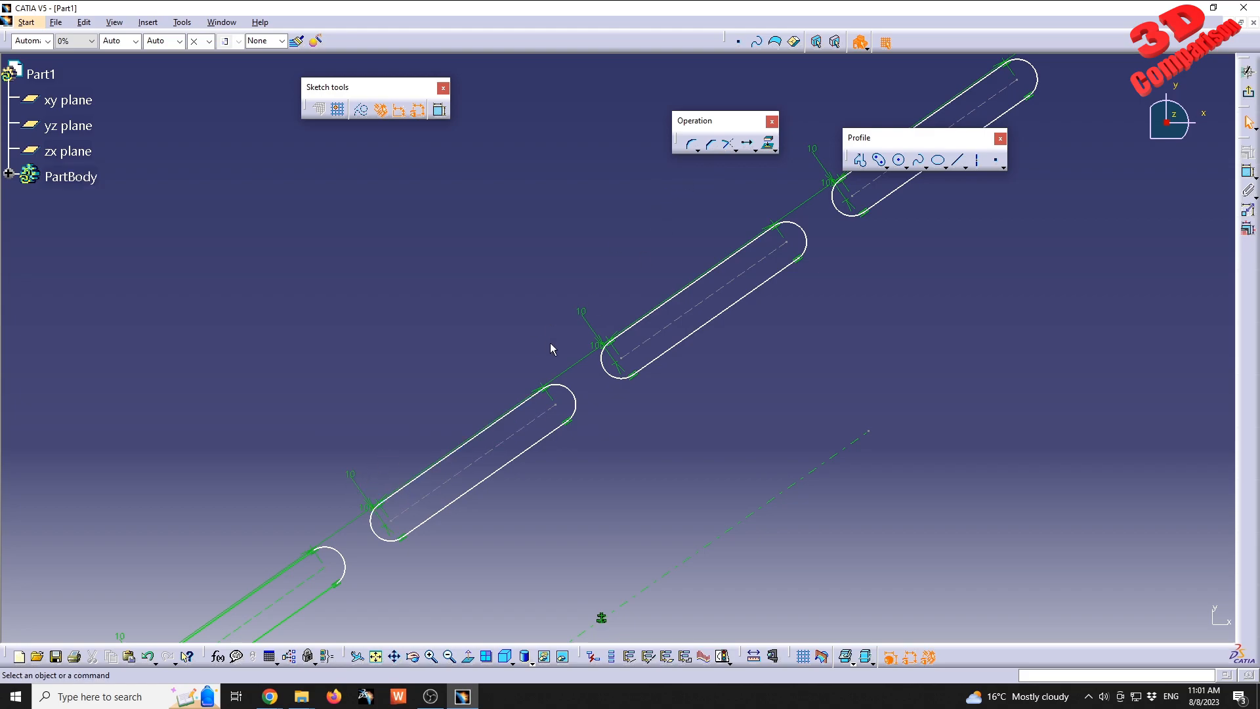
click(808, 248)
ctrl+click(785, 266)
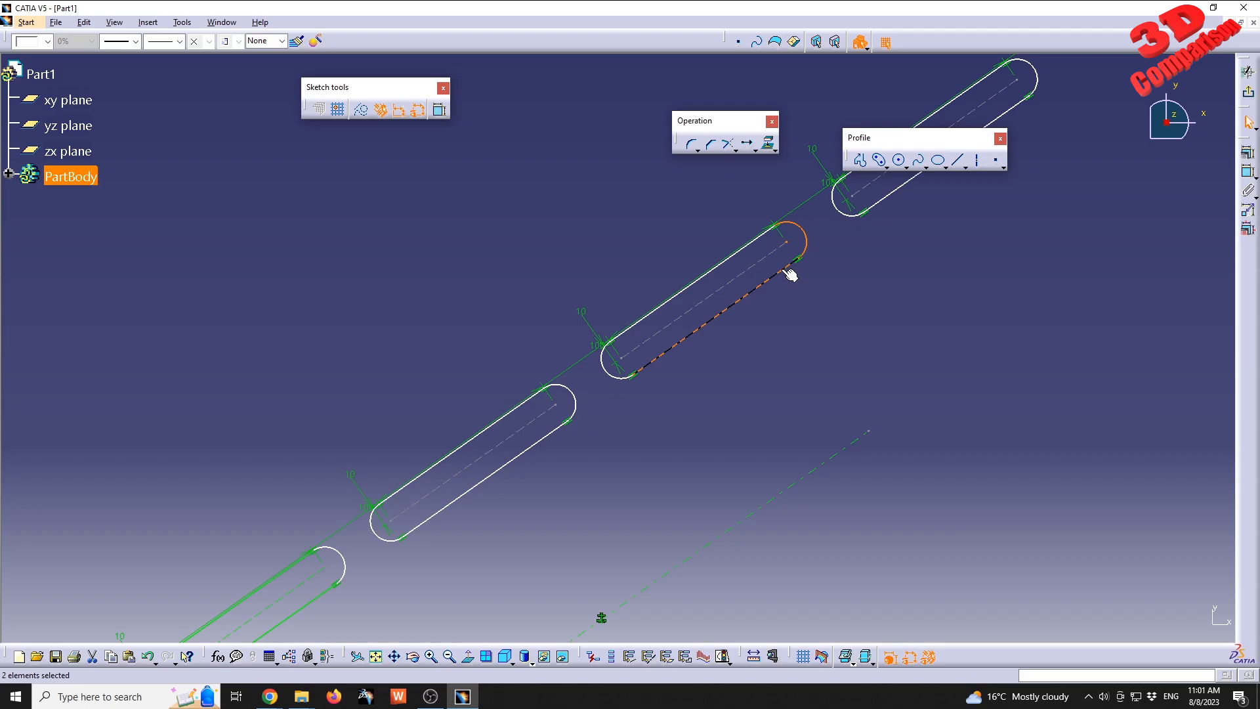
click(1246, 153)
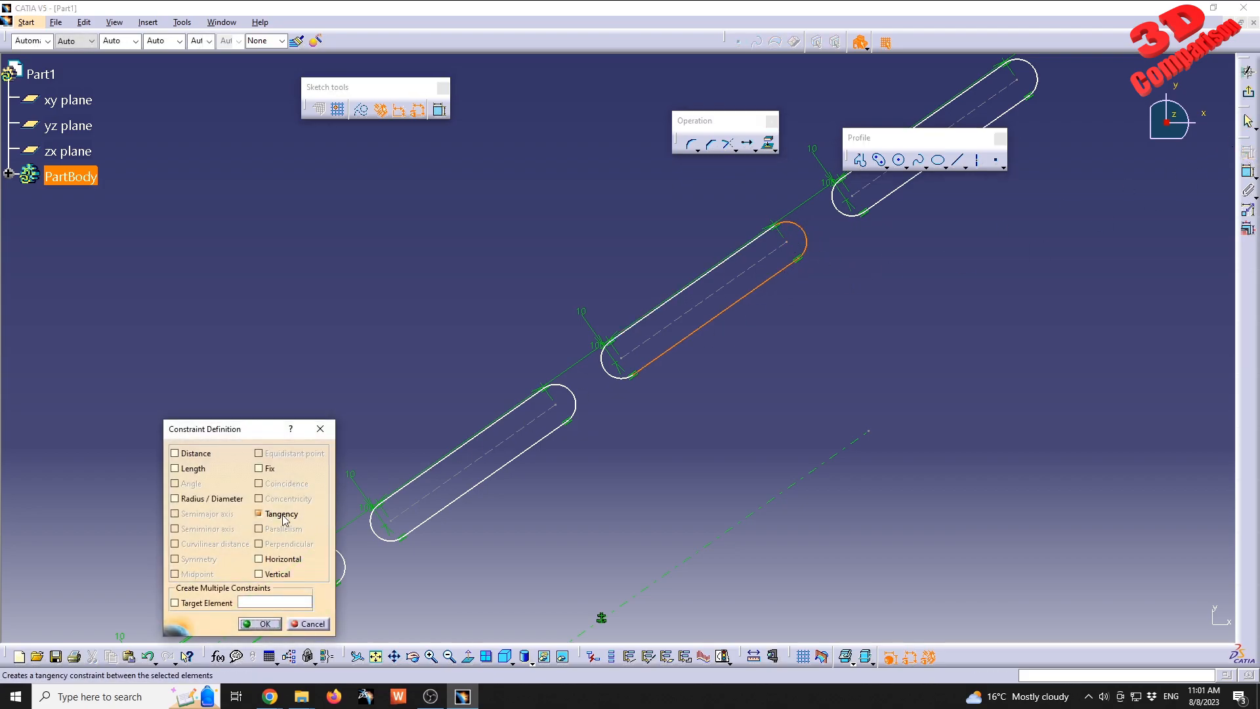
key(Return)
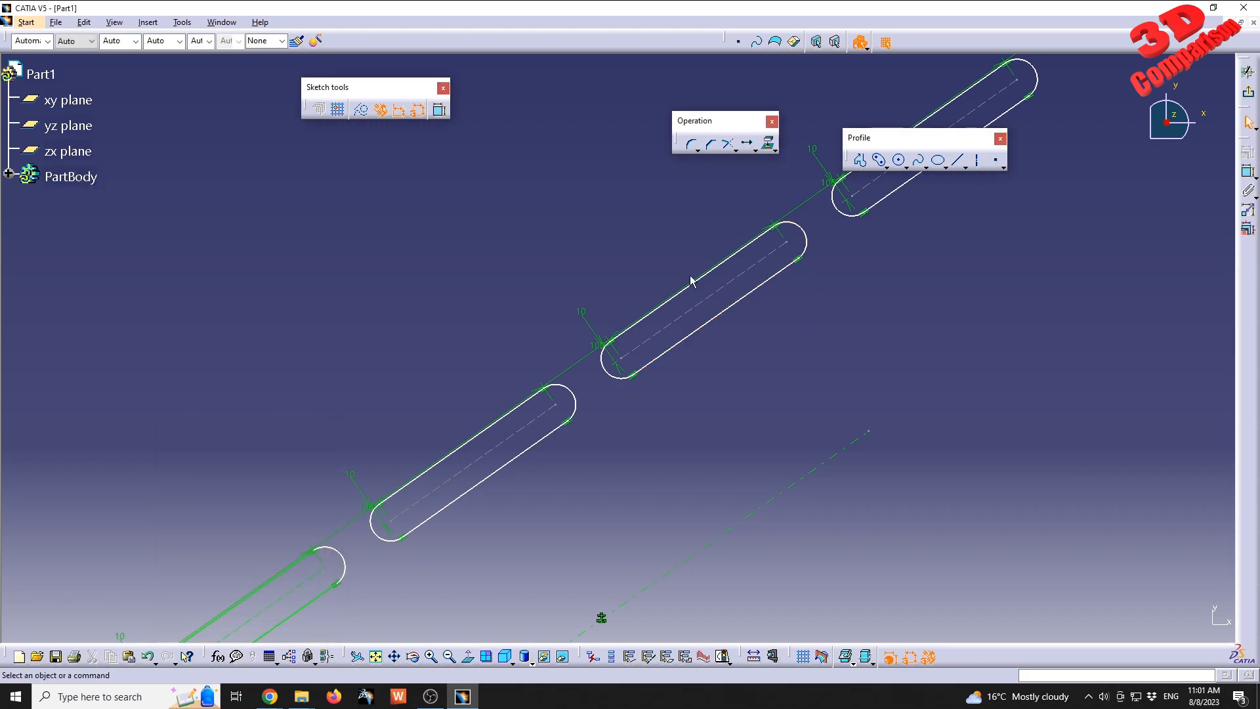
Undo the three-instance duplication of the elongated hole.
mouse_move(559, 464)
middle_down()
mouse_move(590, 391)
mouse_move(593, 427)
middle_up()
key(ctrl+z)
click(546, 348)
mouse_move(542, 355)
middle_down()
mouse_move(577, 299)
mouse_move(402, 256)
middle_up()
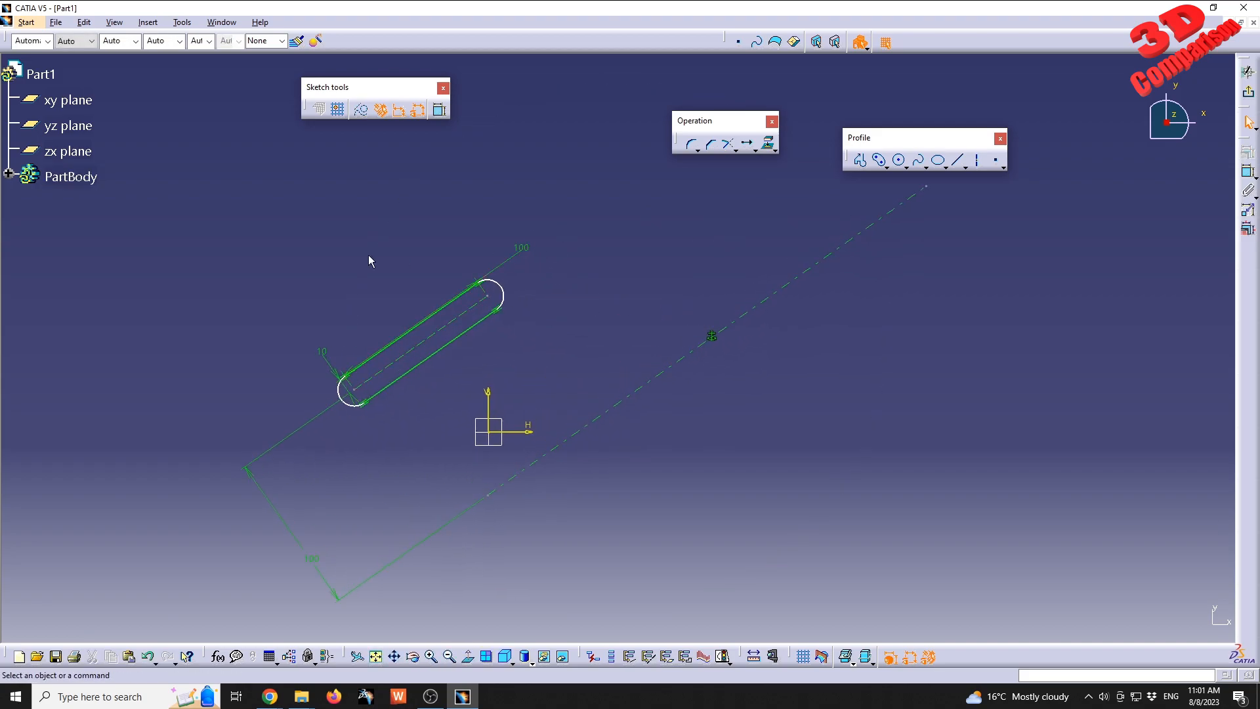
Translate the elongated hole along the fixed axis in duplicate mode with 2 instances, keeping internal and external constraints.
drag(256, 198, 553, 433)
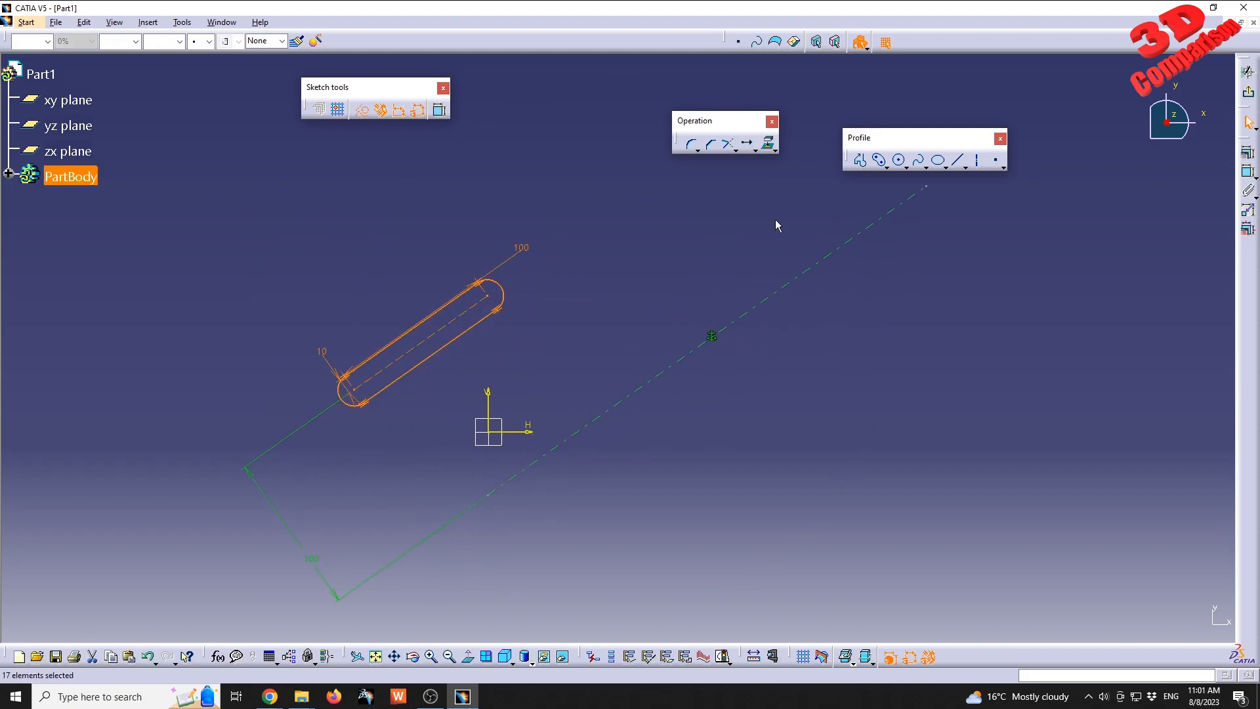
click(748, 147)
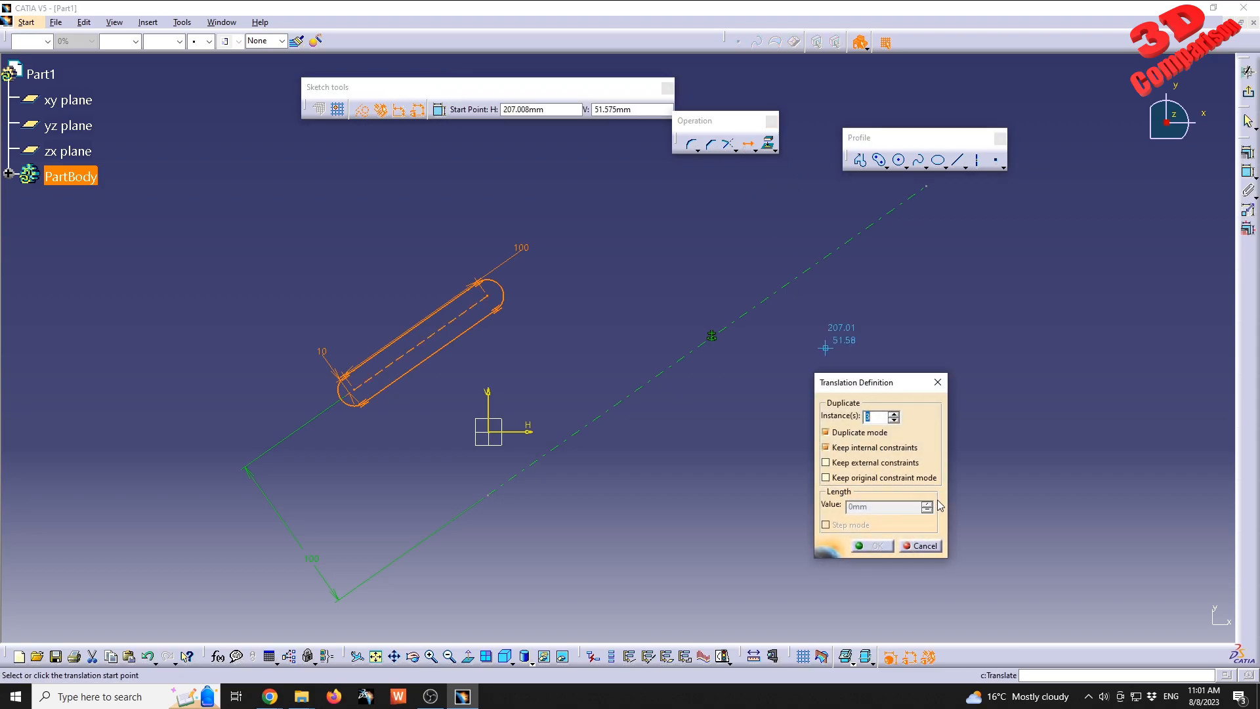
click(873, 467)
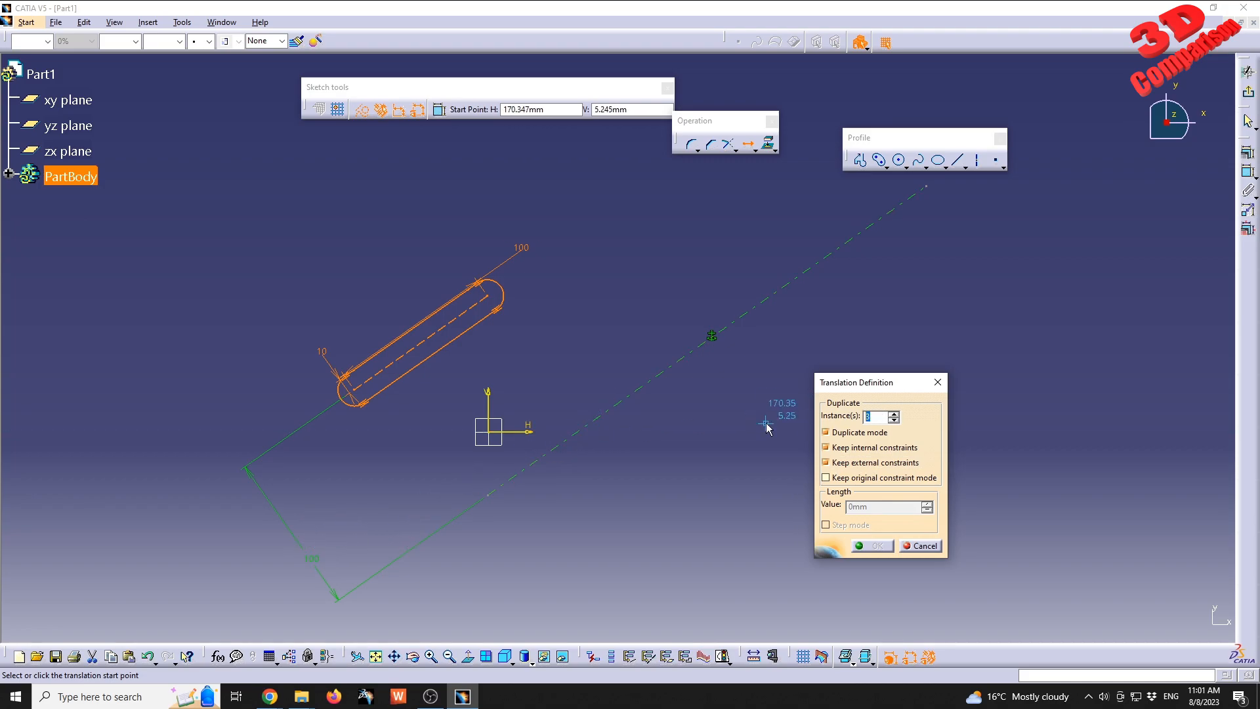
text(2)
key(Tab)
middle_drag(655, 248, 580, 354)
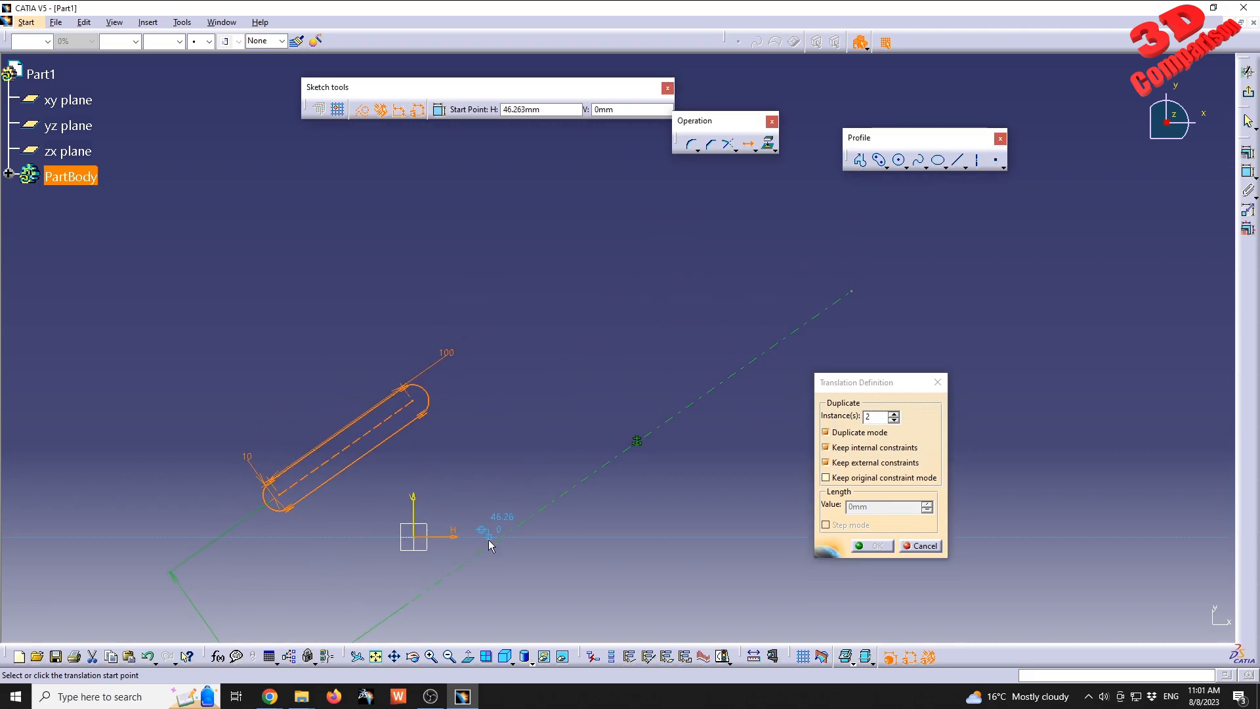
click(488, 543)
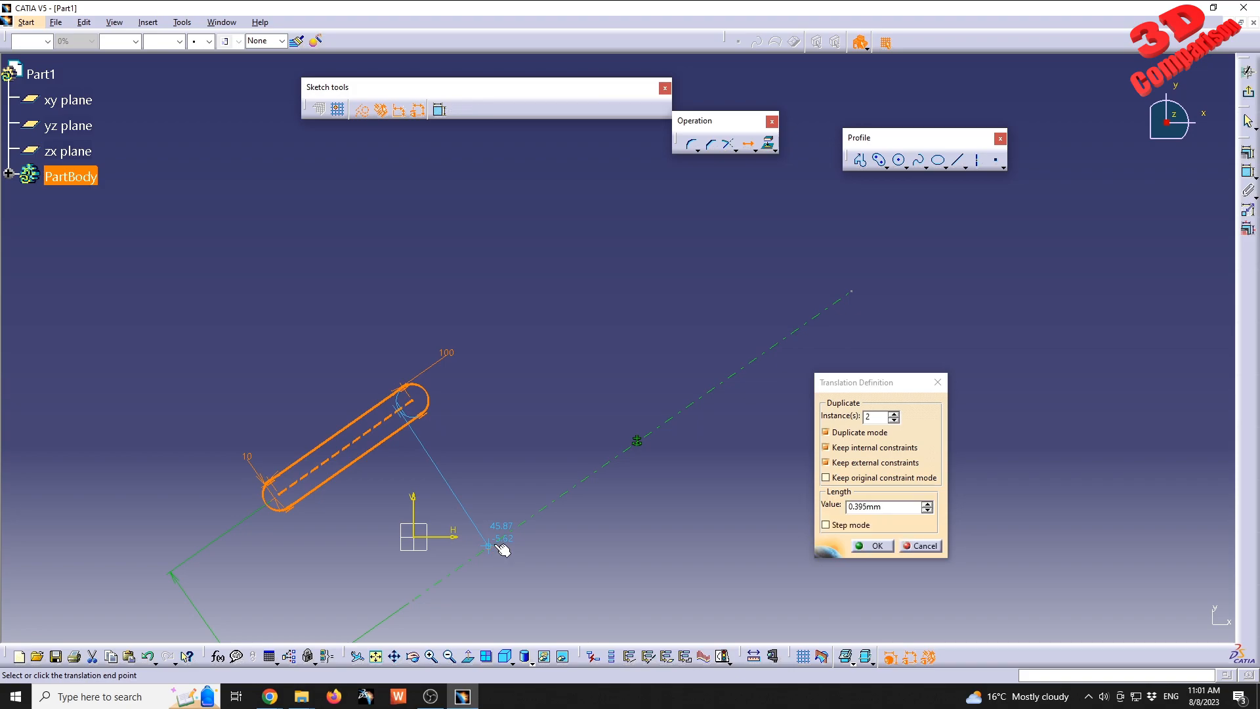
click(686, 409)
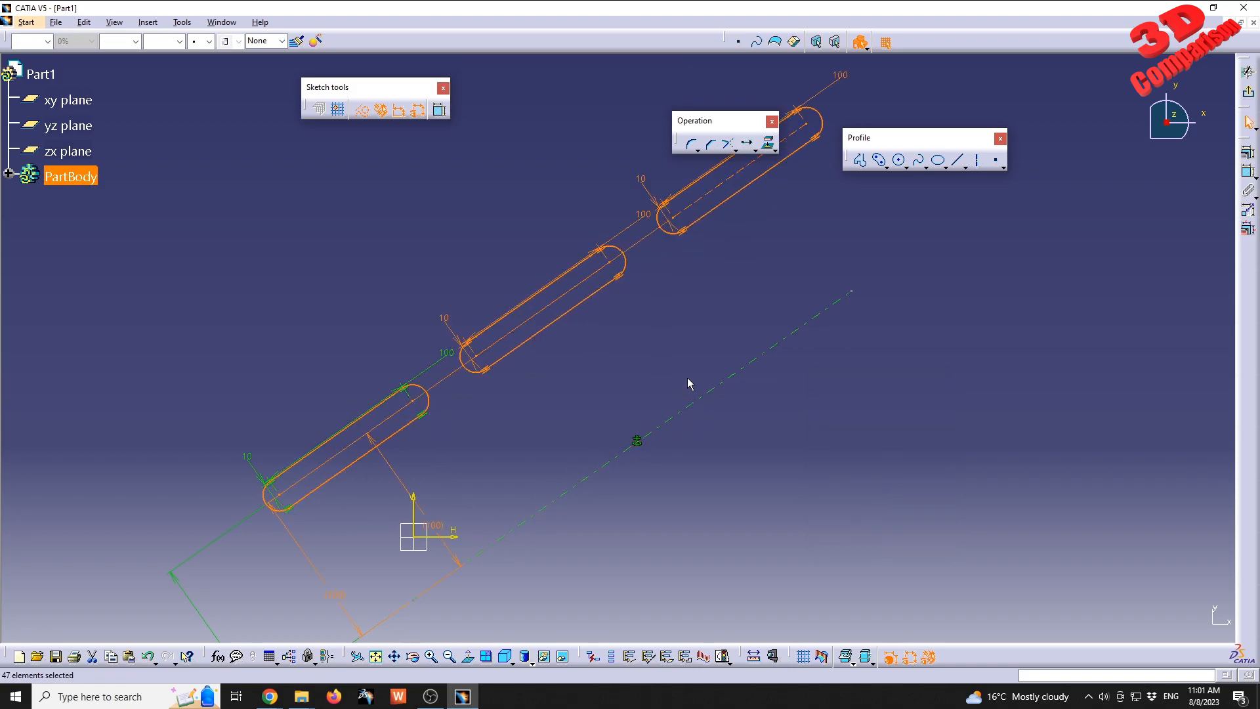
Make the farthest copy's reference offset from the axis a driving dimension and set it to 125 mm.
drag(414, 500, 492, 458)
double_click(493, 459)
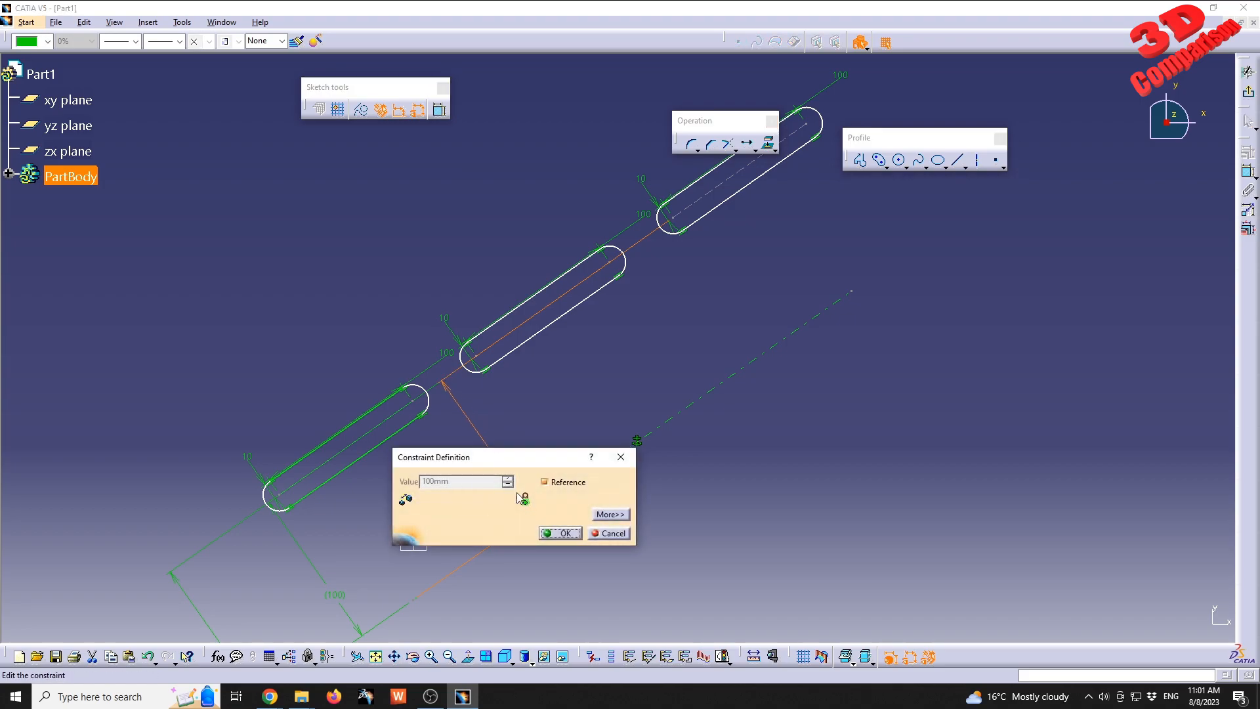
click(555, 487)
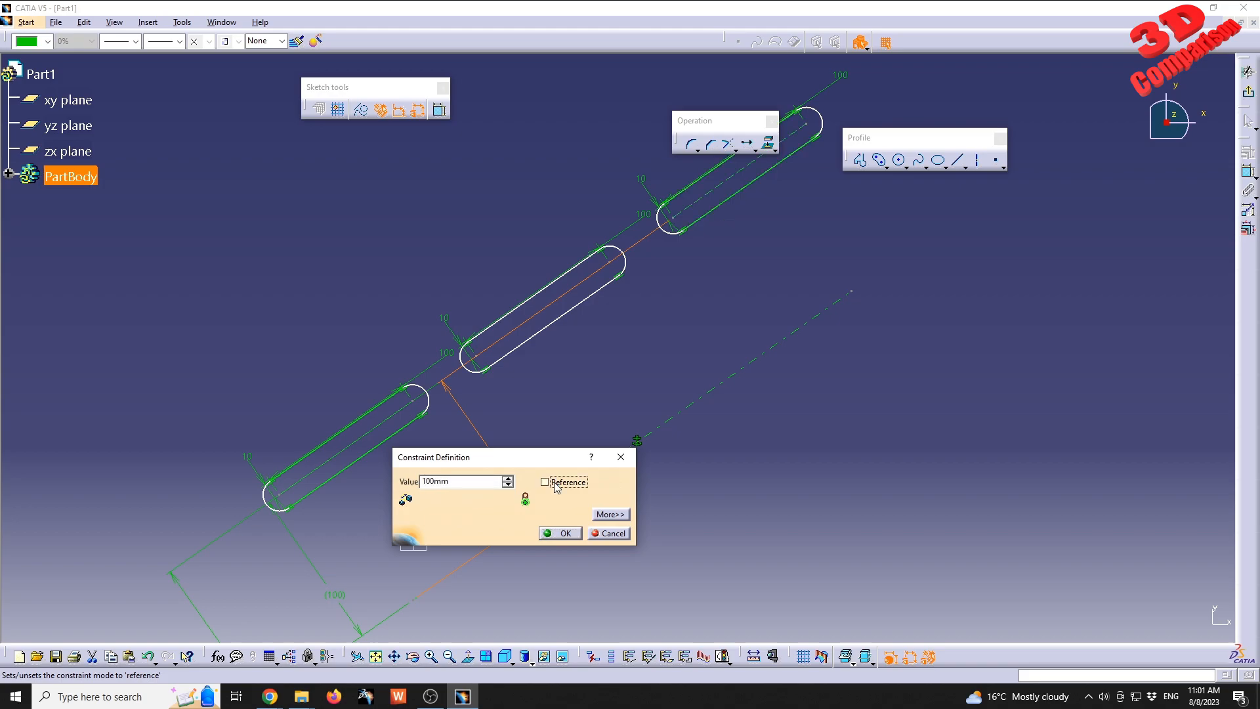
drag(459, 482, 353, 485)
text(125)
key(Tab)
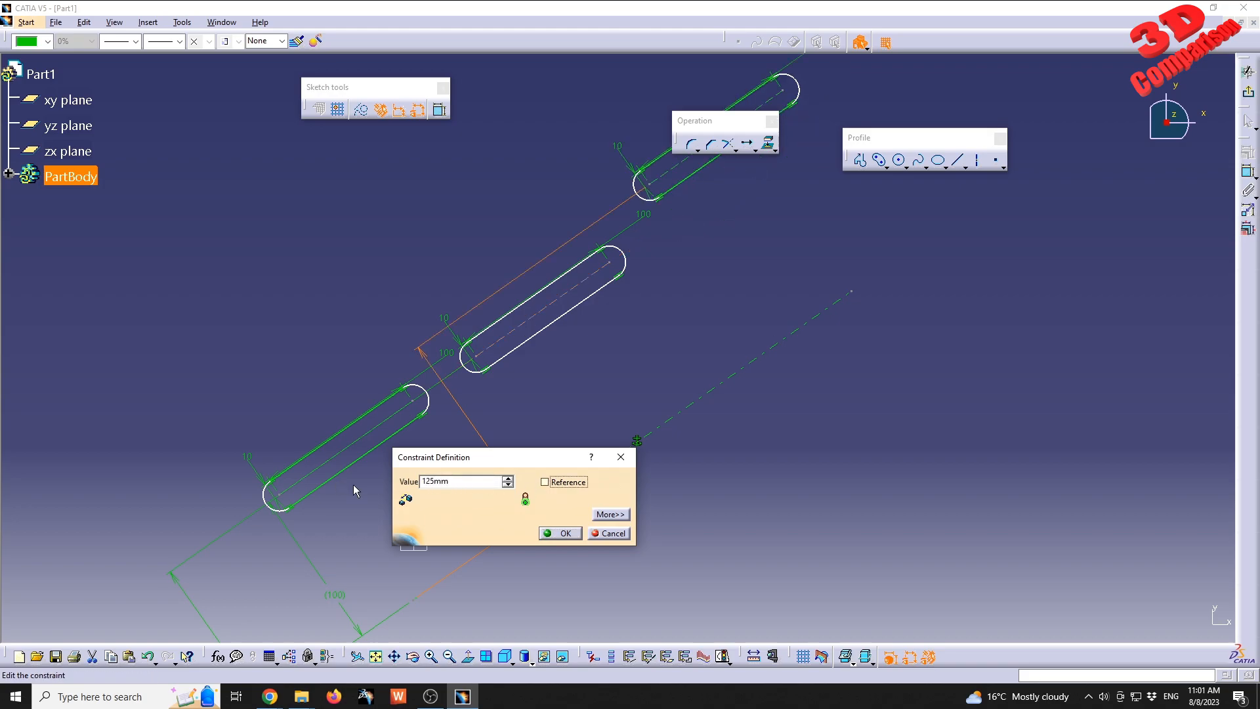
click(556, 535)
Turn off Reference for the middle copy's offset from the axis, making it a driving dimension.
click(620, 349)
middle_drag(628, 335, 551, 428)
click(420, 550)
click(628, 403)
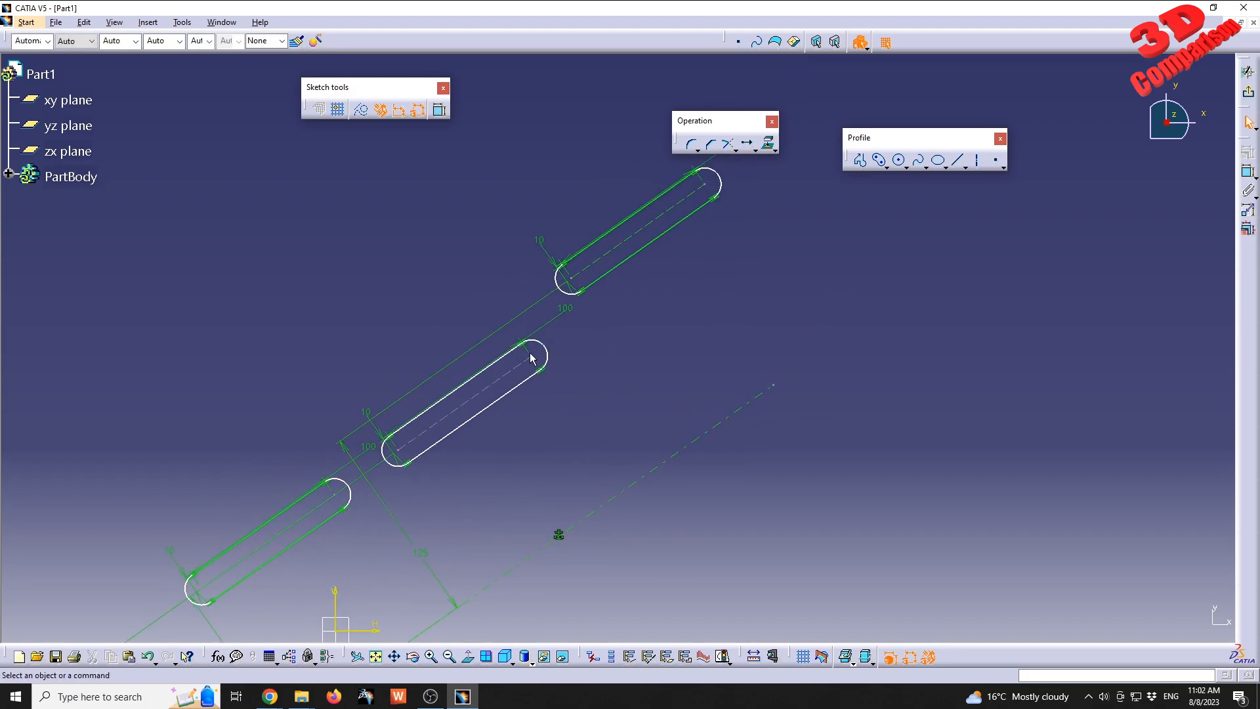
mouse_move(648, 269)
middle_down()
mouse_move(573, 346)
mouse_move(554, 423)
mouse_move(638, 360)
middle_up()
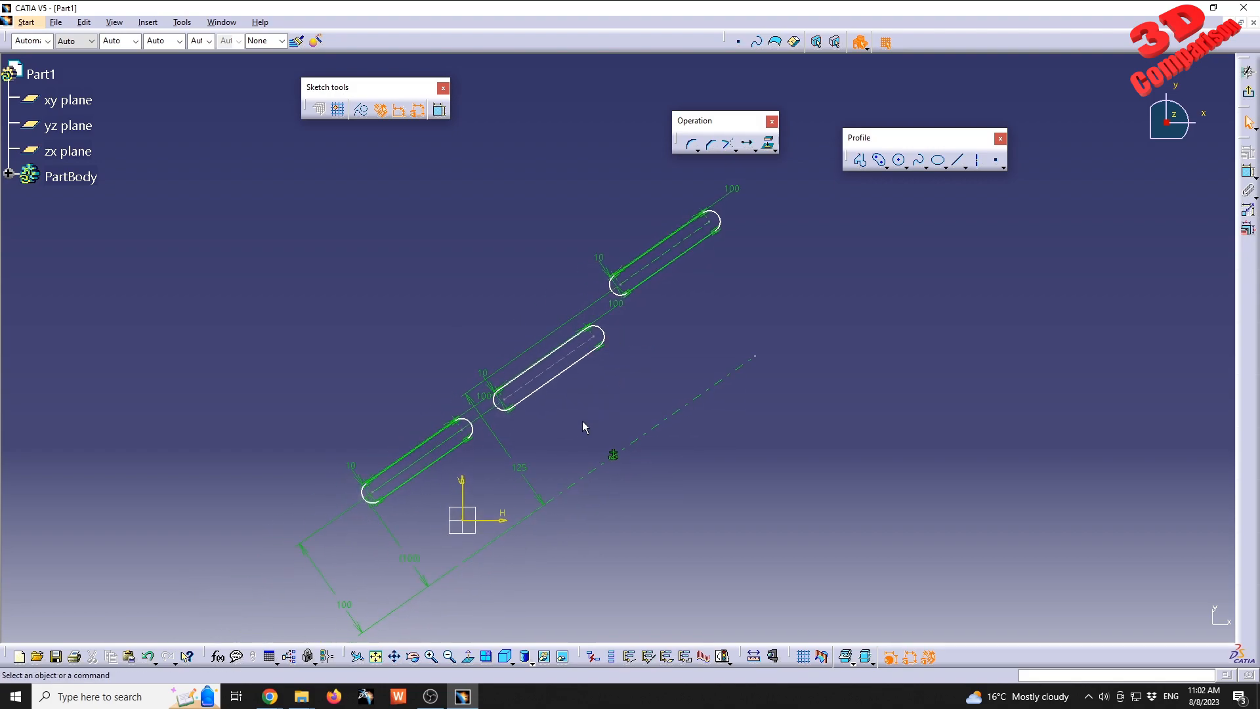
double_click(415, 560)
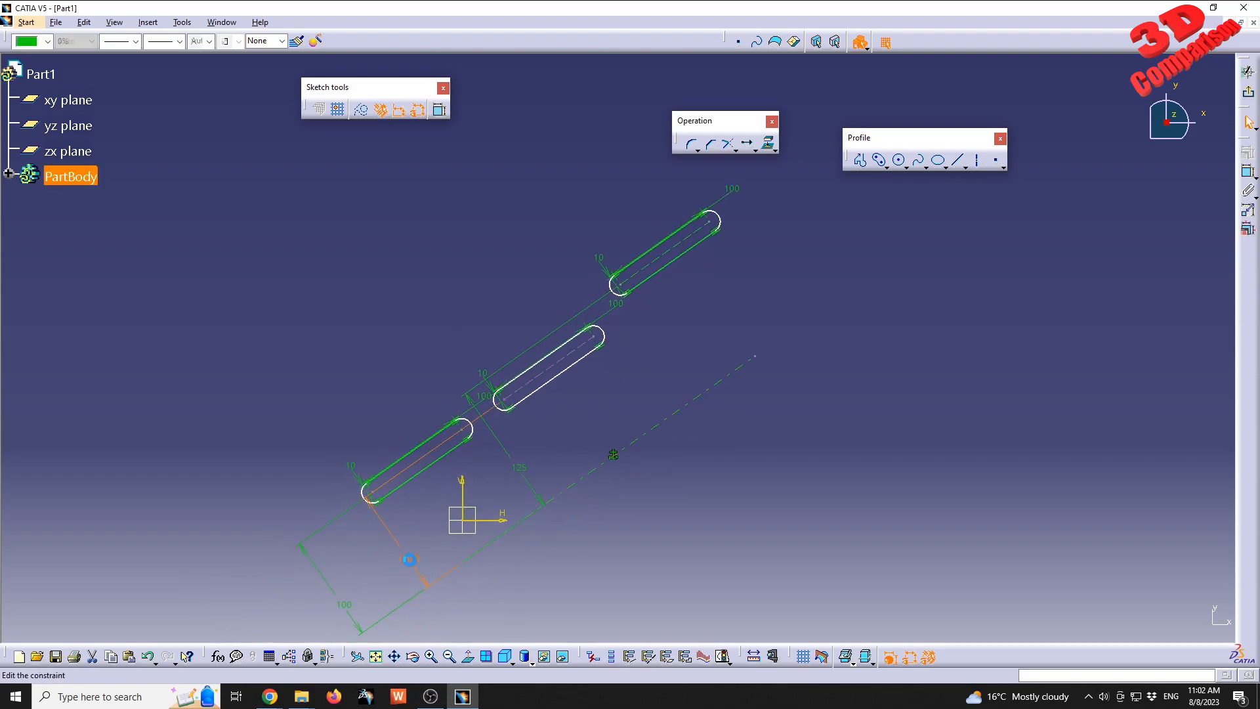
click(561, 534)
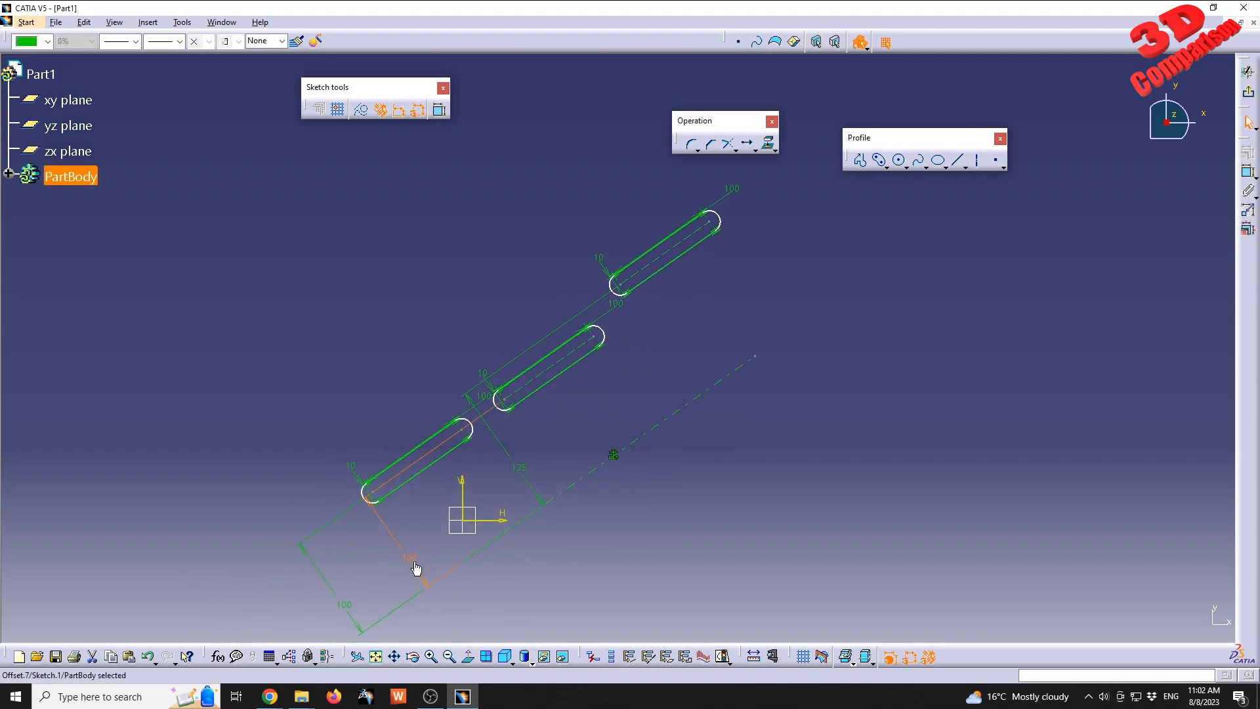
Set the middle copy's offset from the axis to 150 mm.
double_click(412, 557)
text(150)
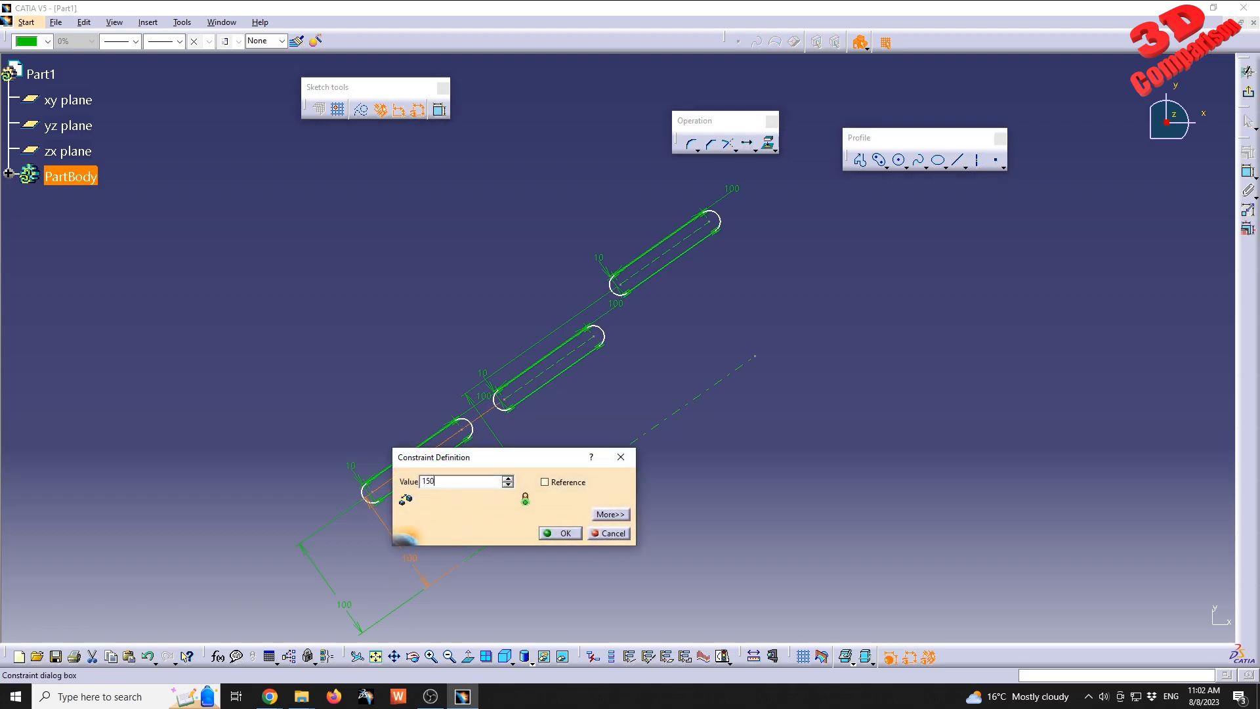
key(Return)
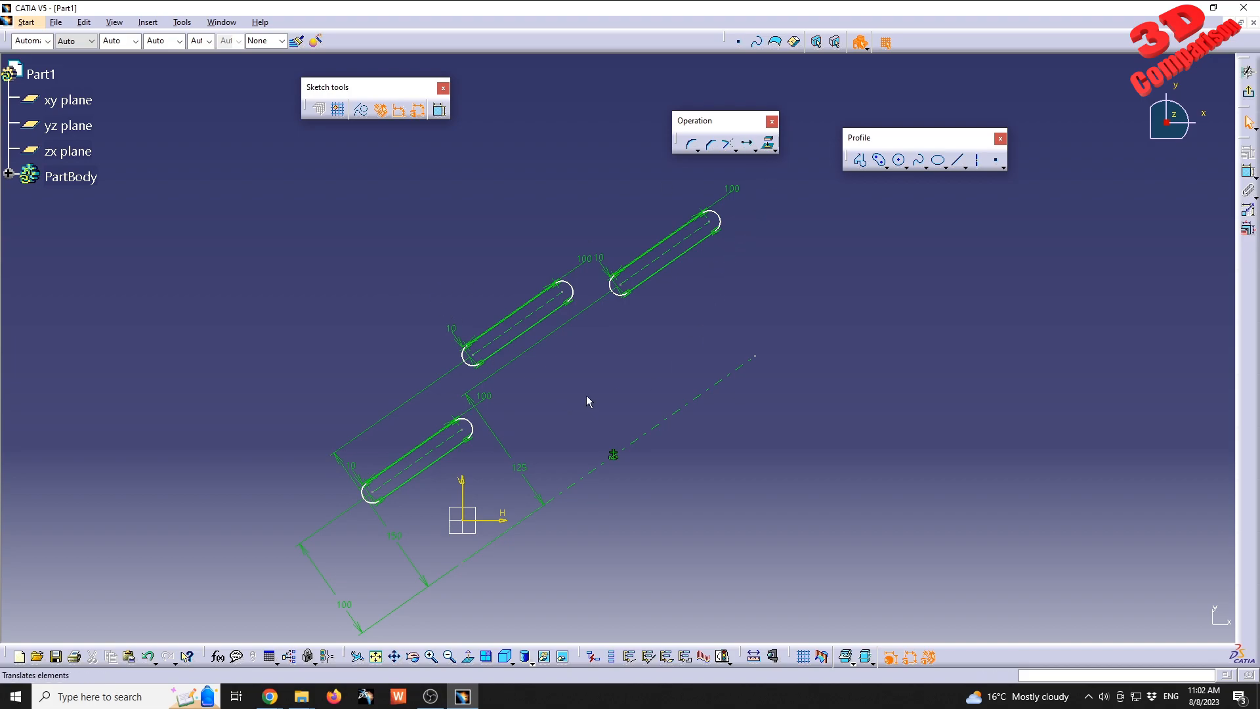
Undo the offset edits and the two-instance duplication, leaving only the original elongated hole and its axis.
click(148, 656)
click(148, 656)
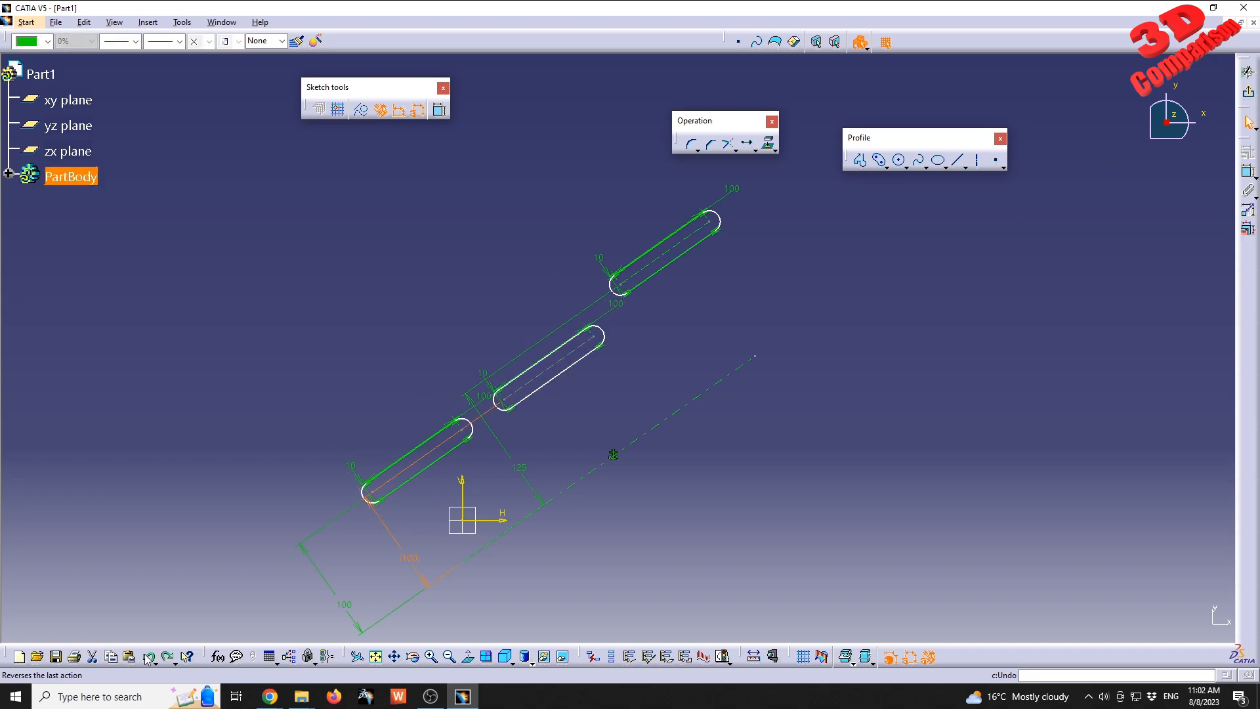
click(148, 656)
click(148, 656)
click(148, 656)
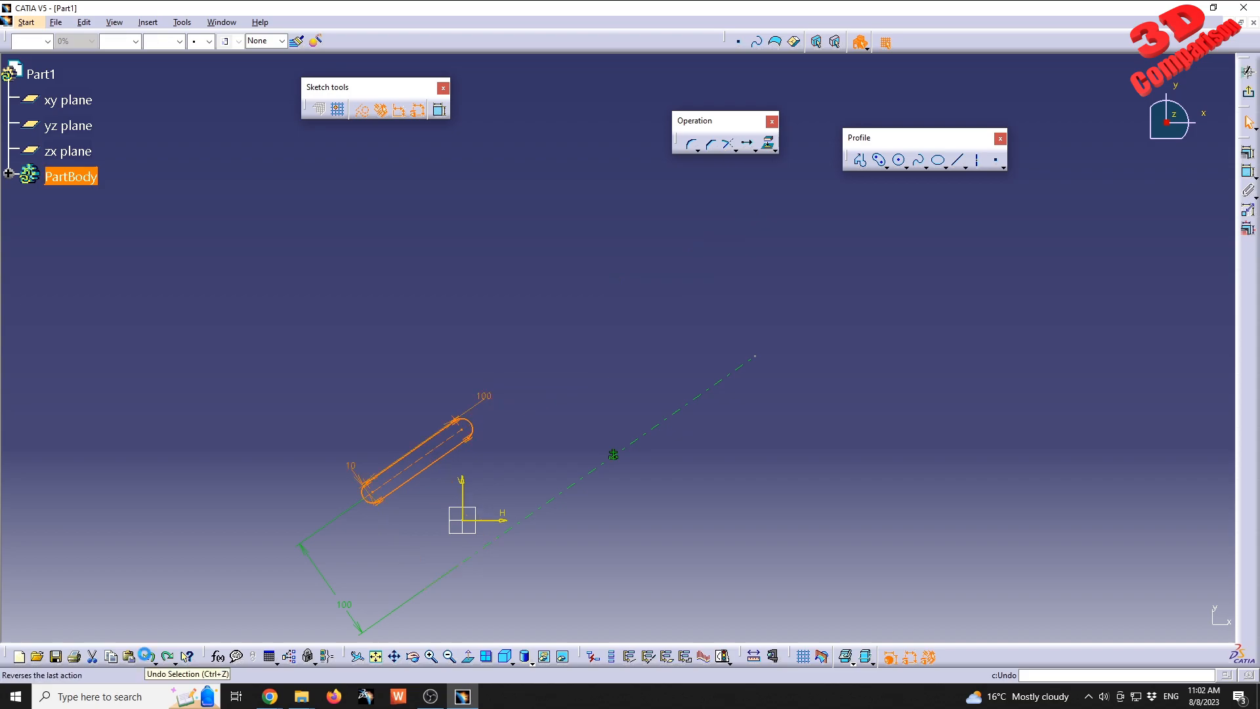
Translate the elongated hole along the fixed axis with 2 instances, keeping internal and external constraints and the original constraint mode.
click(746, 143)
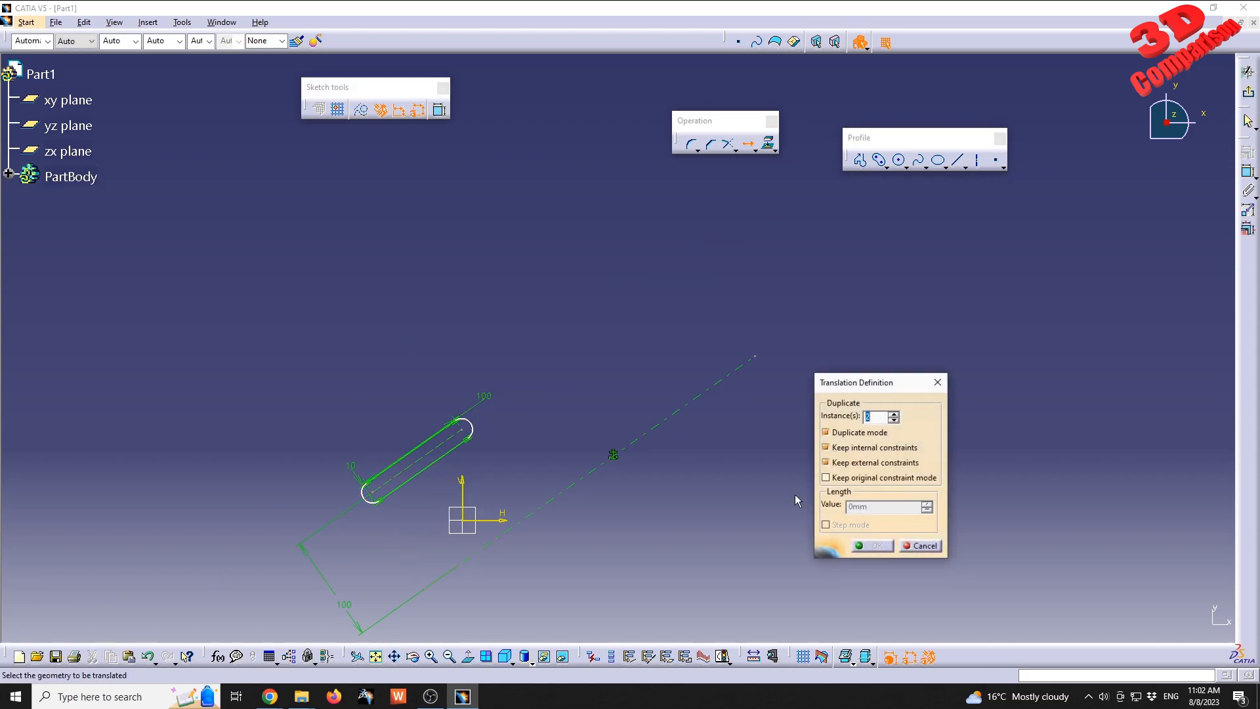
click(855, 478)
mouse_move(522, 492)
middle_down()
mouse_move(534, 343)
mouse_move(525, 283)
middle_up()
middle_drag(285, 326, 474, 351)
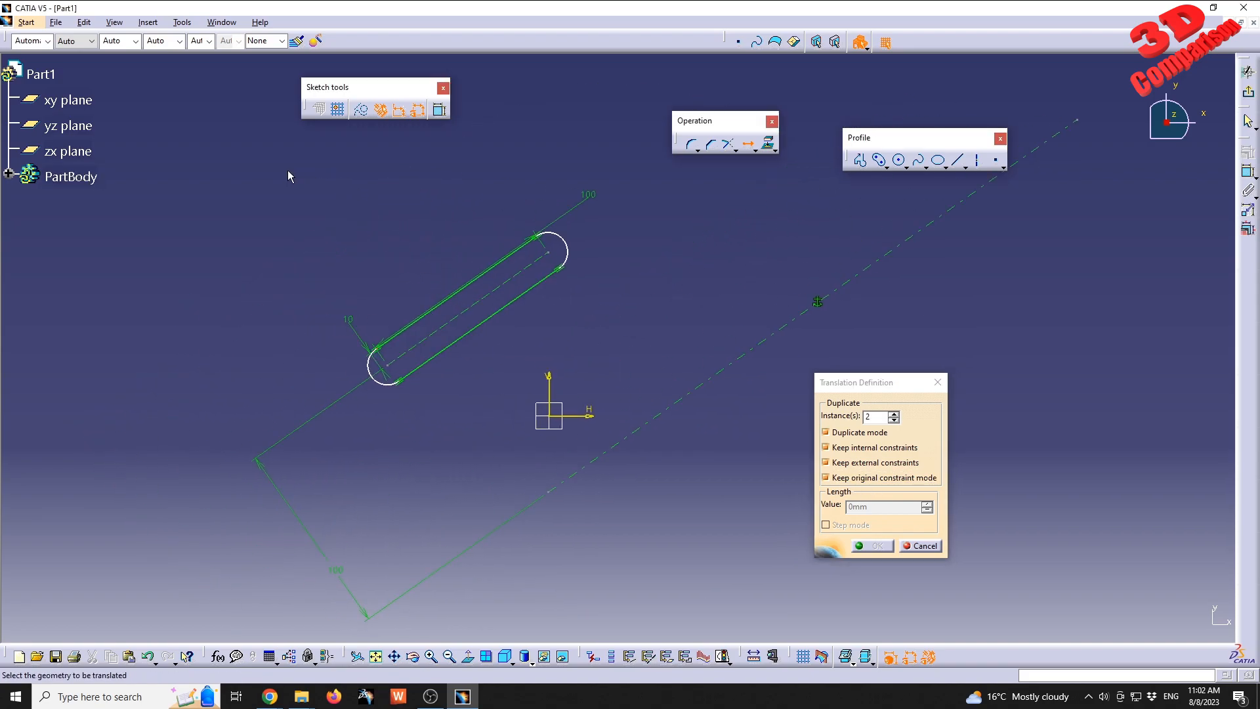
drag(267, 154, 628, 400)
click(628, 436)
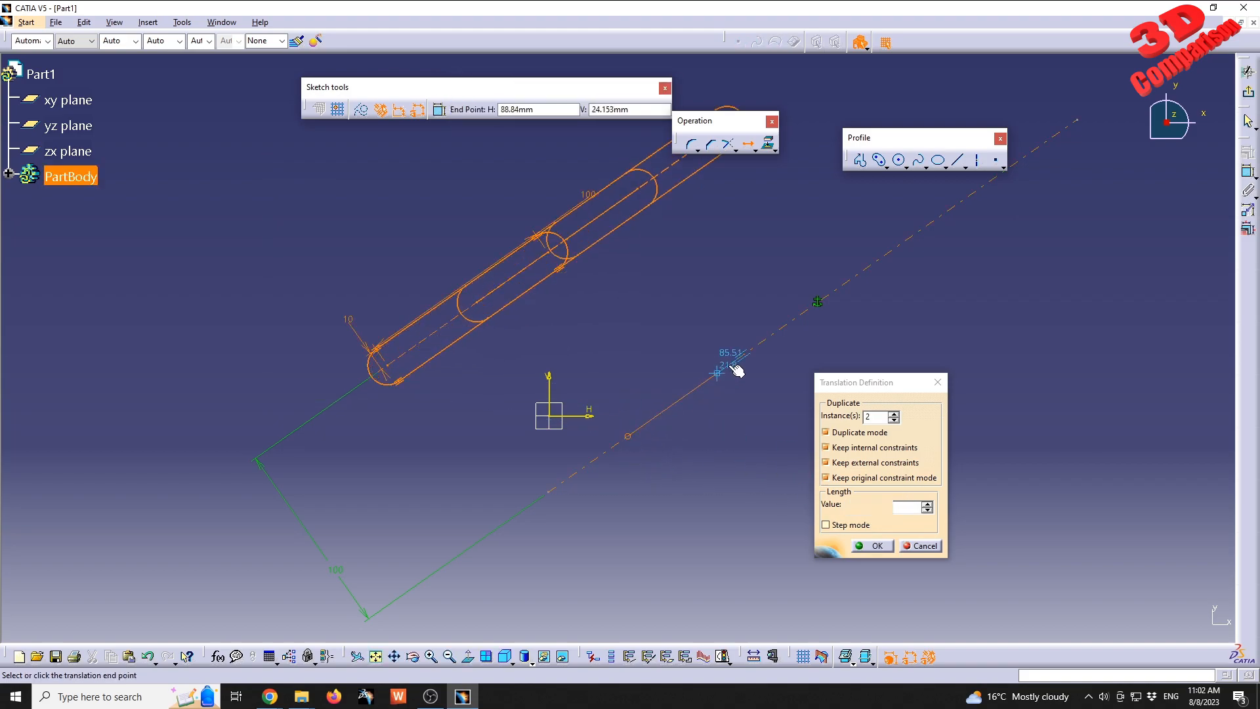
click(867, 275)
Inspect the Reference setting of the farthest copy's offset constraint from the axis, leaving its definition unedited.
middle_drag(759, 238, 663, 357)
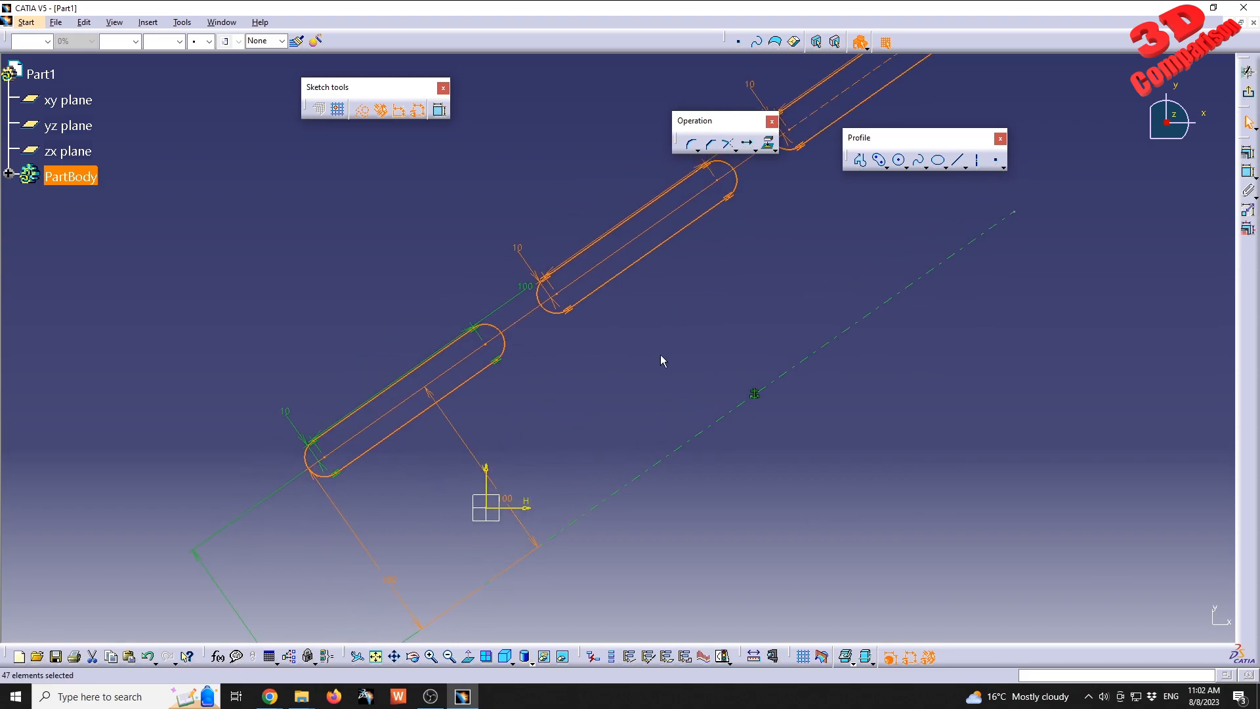
double_click(488, 468)
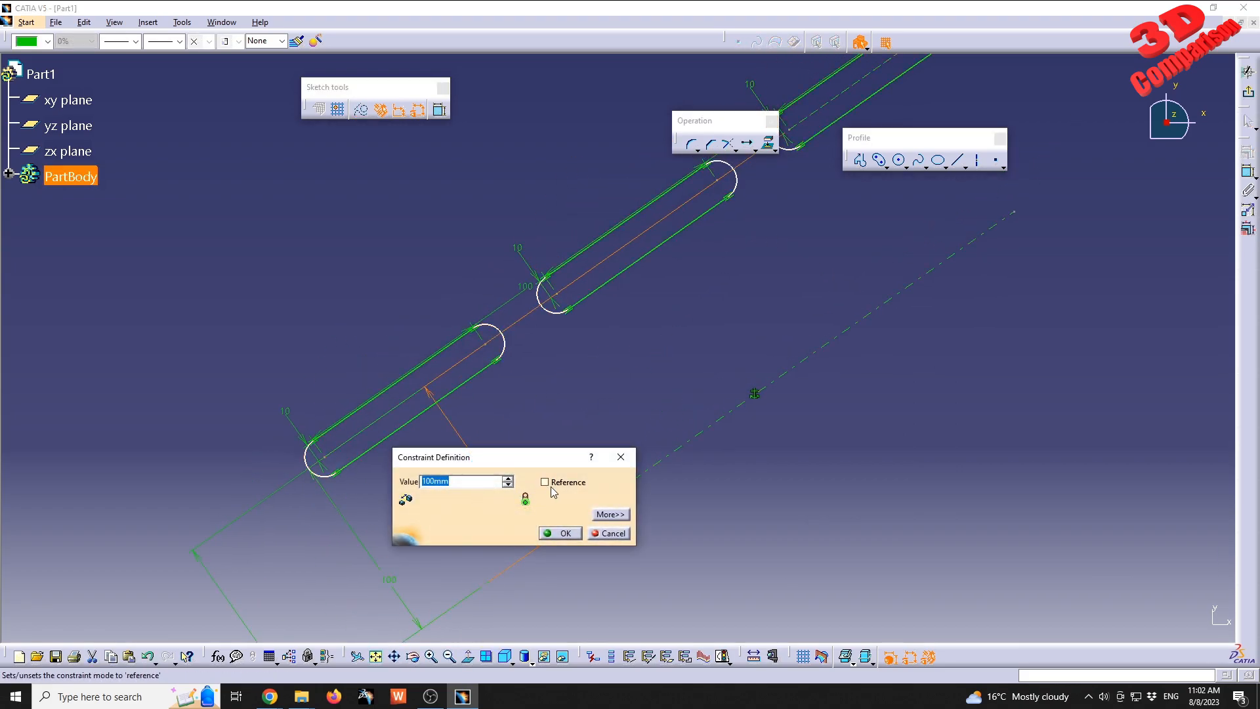
drag(555, 460, 677, 339)
click(736, 413)
Set the middle copy's offset from the axis to 150 mm and the farthest copy's offset to 125 mm.
middle_drag(635, 356, 551, 485)
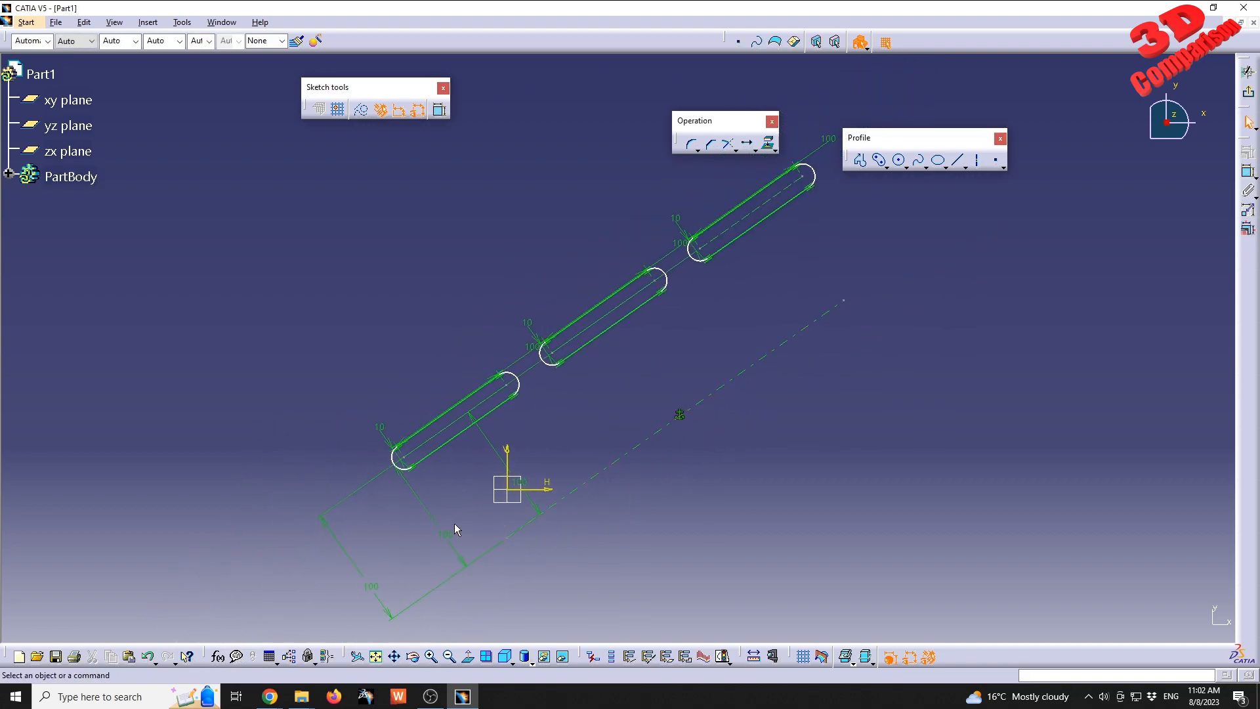
double_click(458, 534)
text(150)
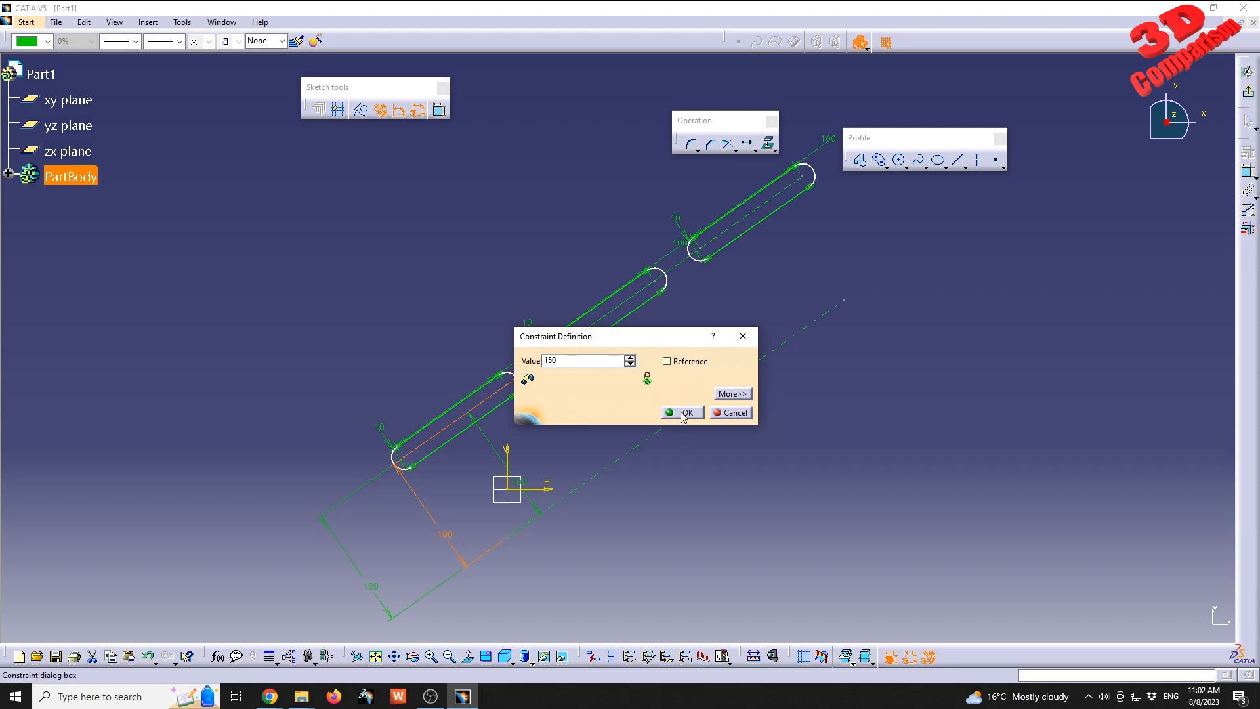
click(683, 413)
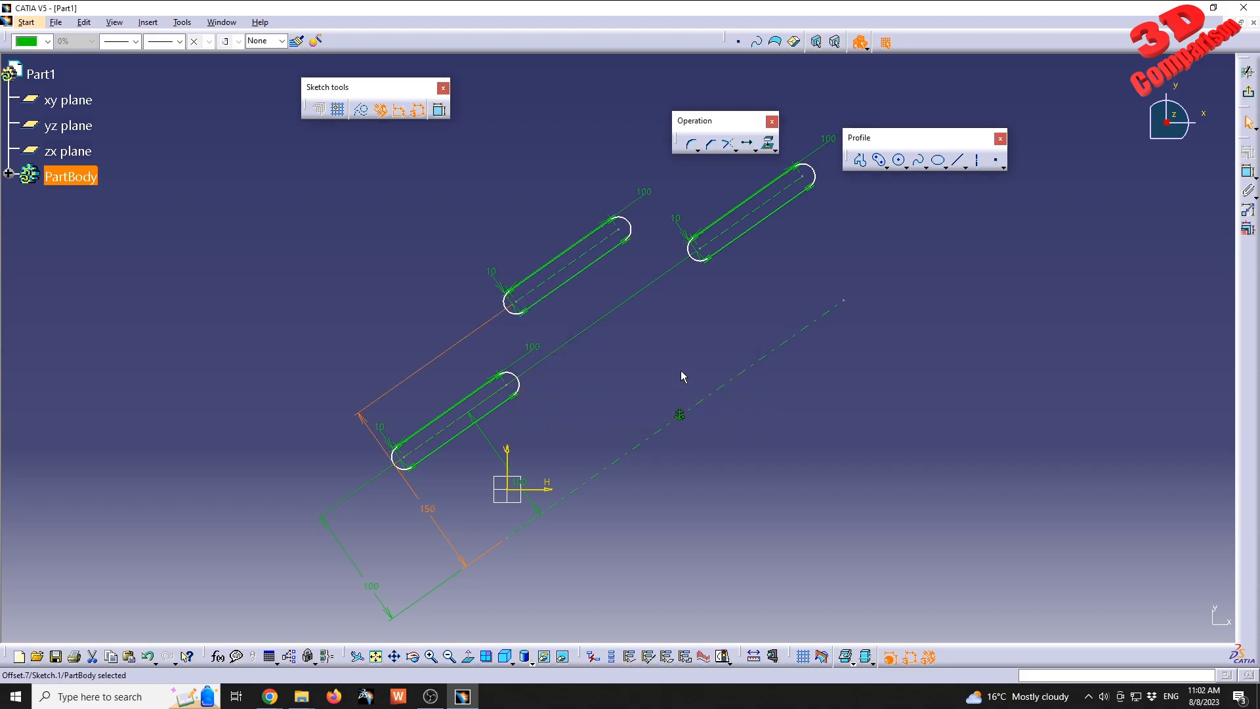
double_click(498, 452)
text(125)
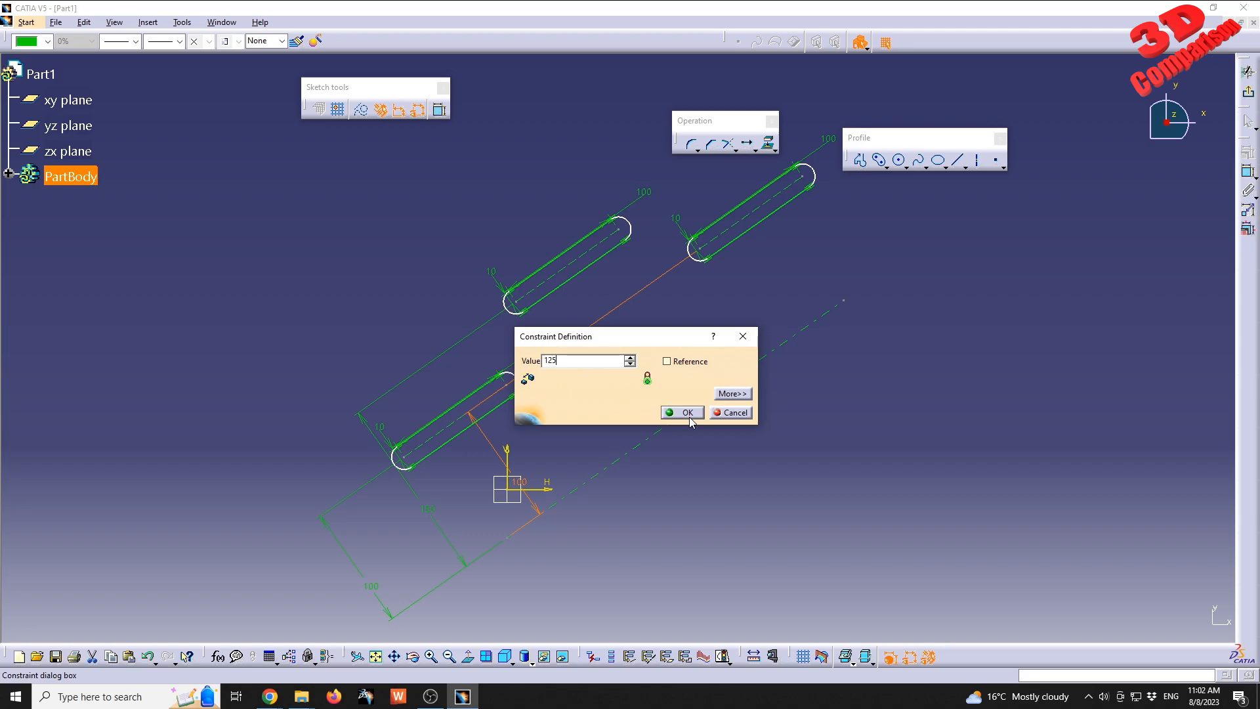
click(689, 416)
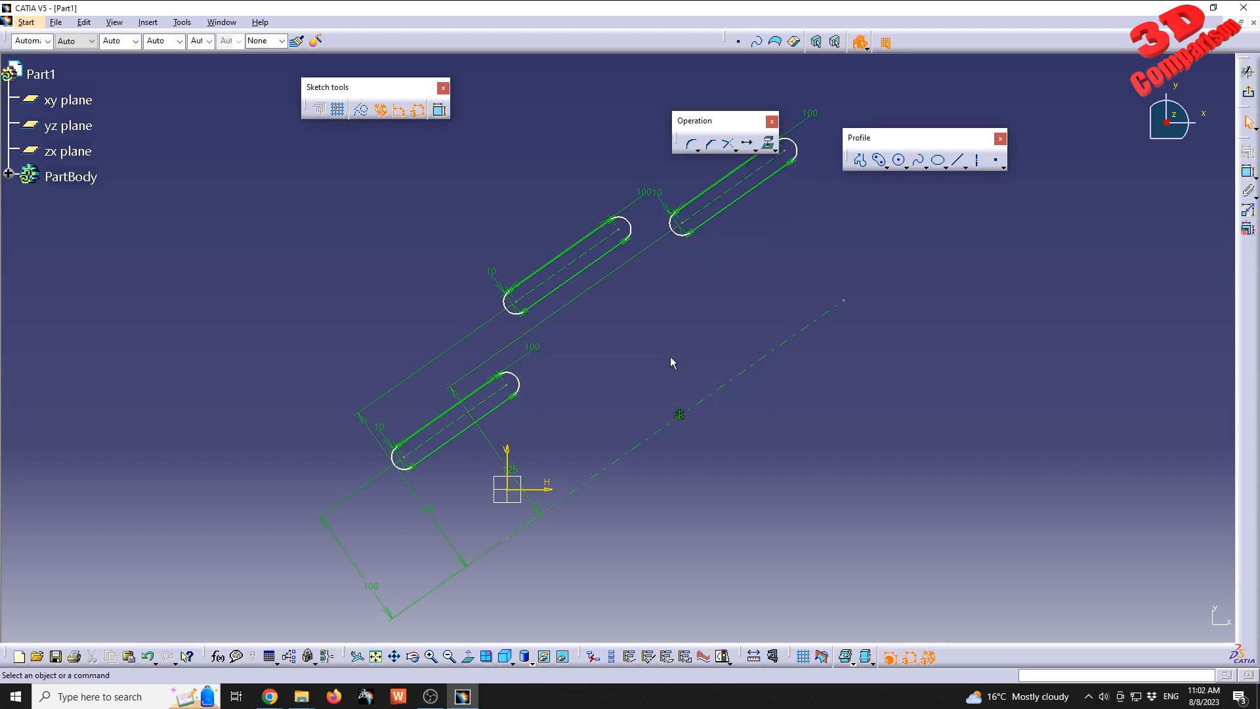
Review the duplicate and constraint options in the Translate command's definition without translating anything.
click(748, 142)
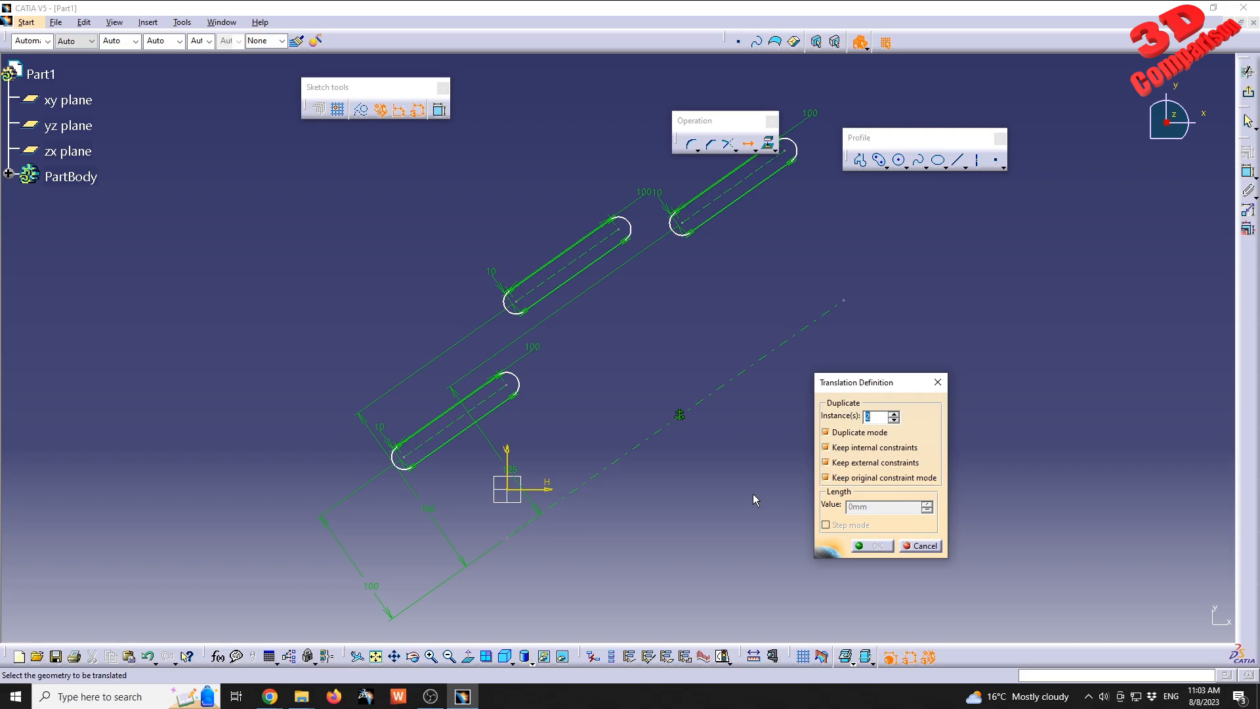
click(755, 151)
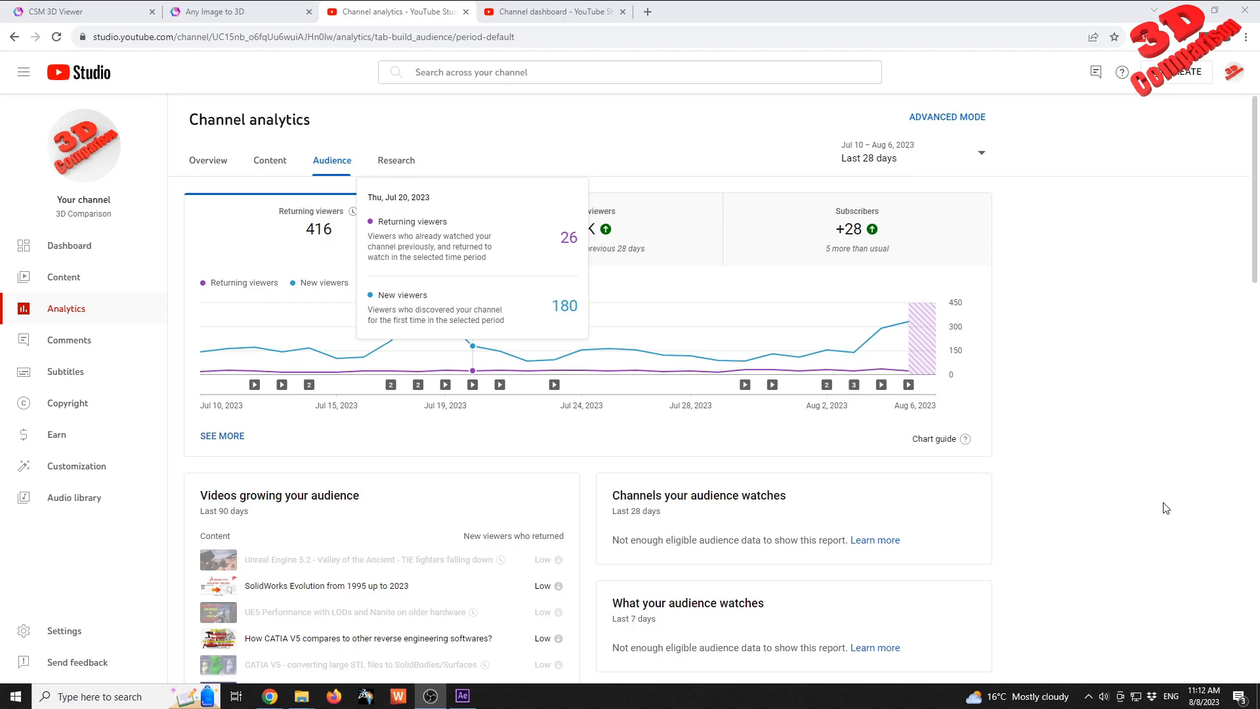
Switch to YouTube Studio and examine the channel's audience analytics, covering viewing times, geographies, subscriber watch time, age and gender.
scroll(1139, 479, down, 7)
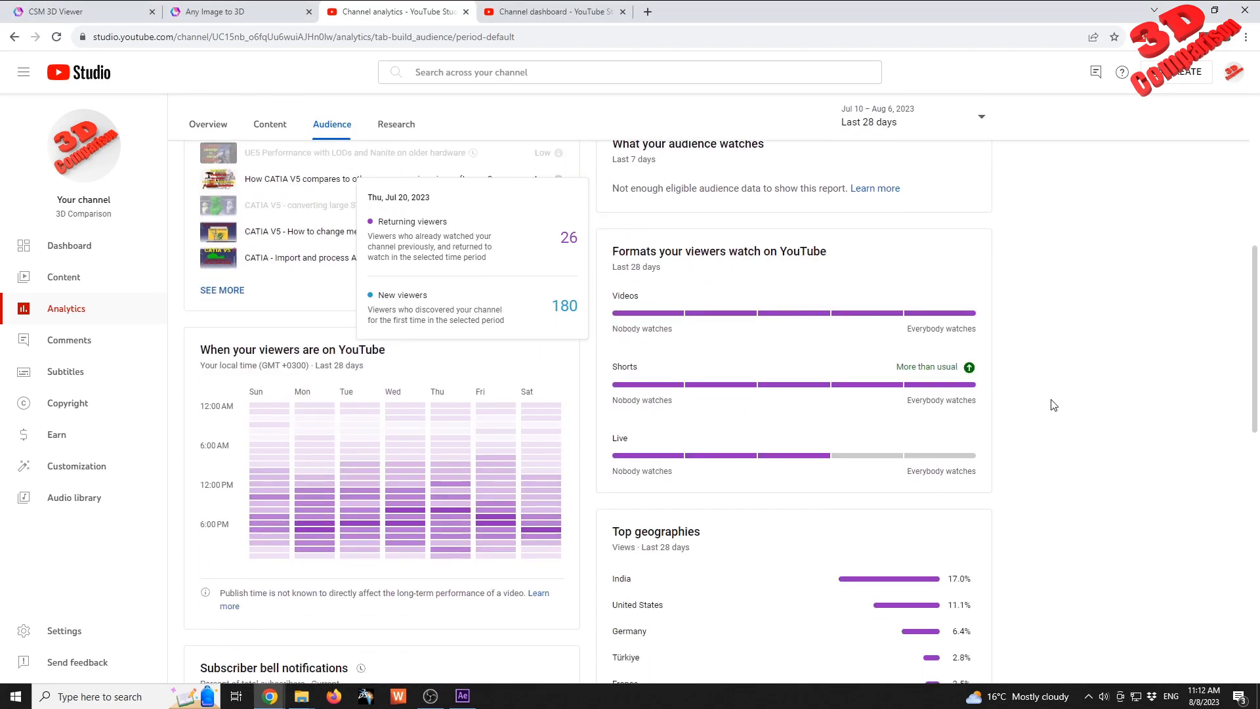
scroll(1053, 405, down, 4)
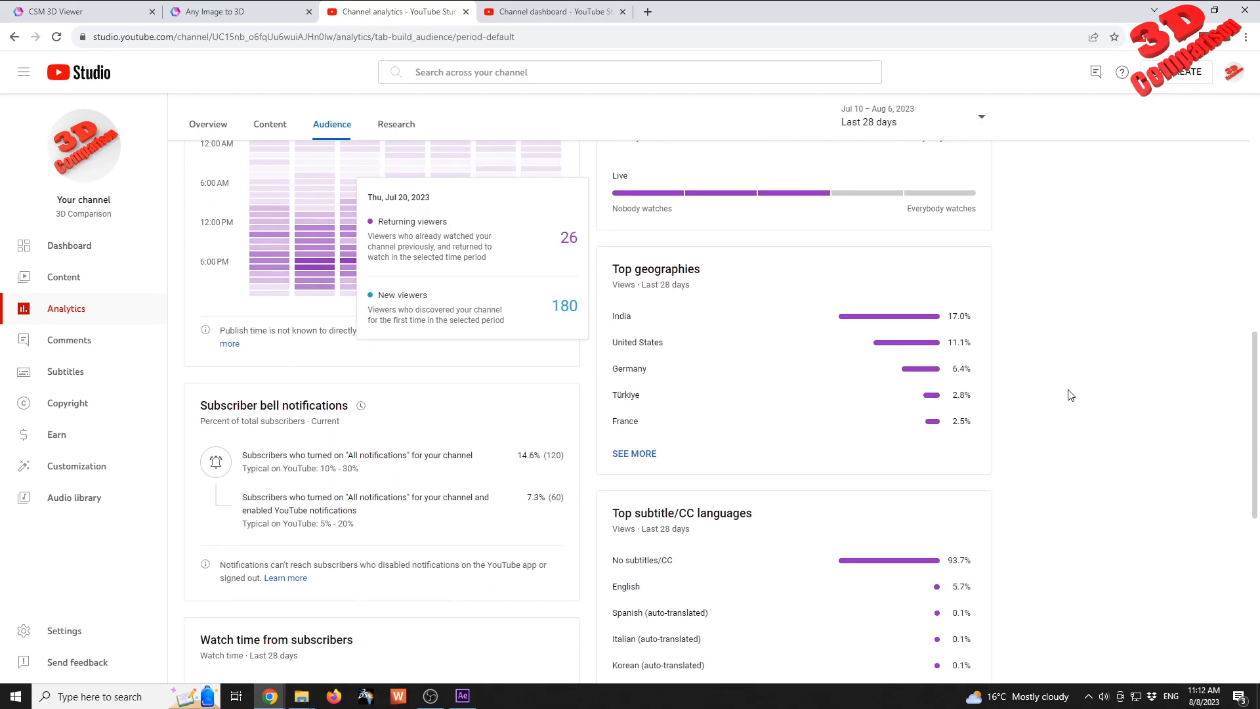
scroll(1066, 397, down, 2)
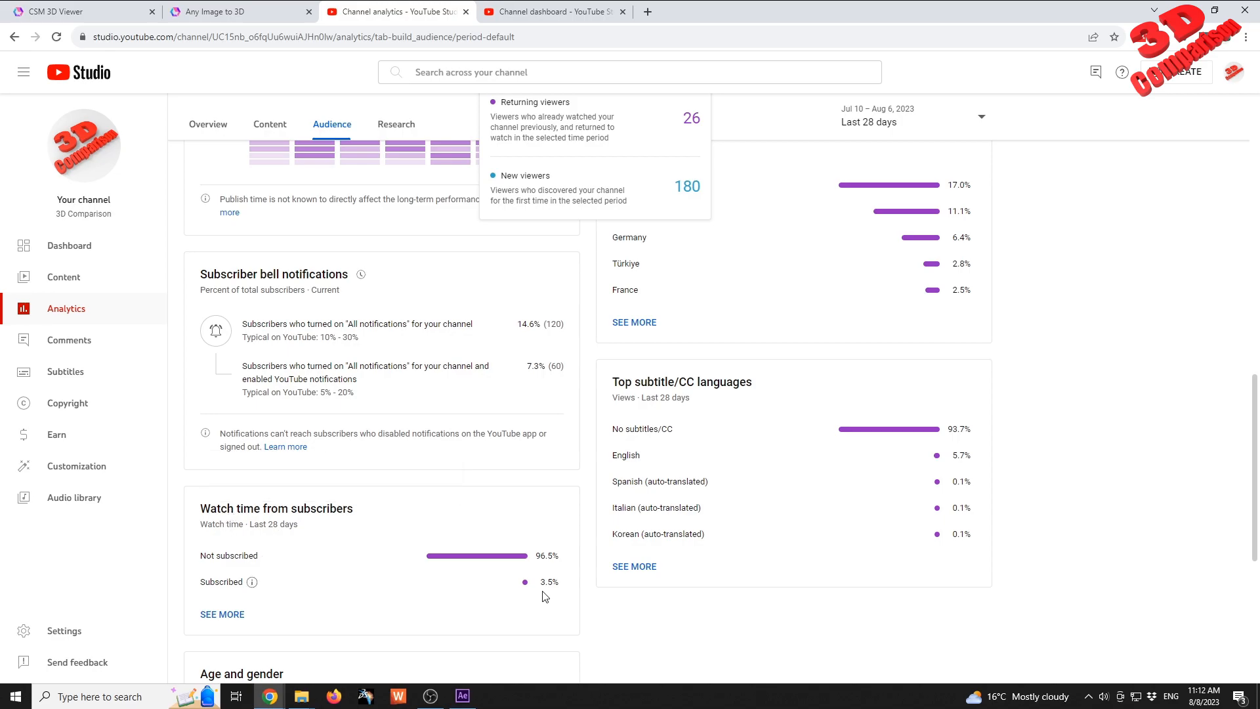
mouse_move(346, 520)
scroll(555, 585, down, 2)
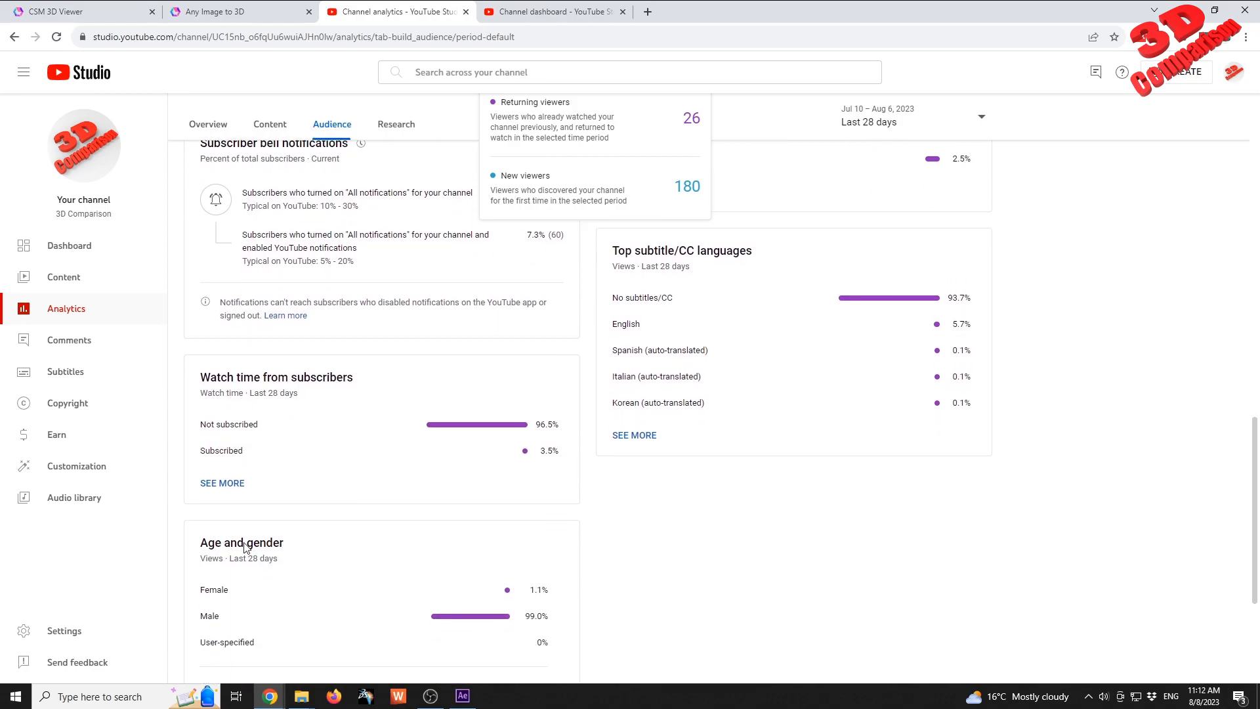
scroll(473, 568, down, 2)
scroll(604, 556, down, 2)
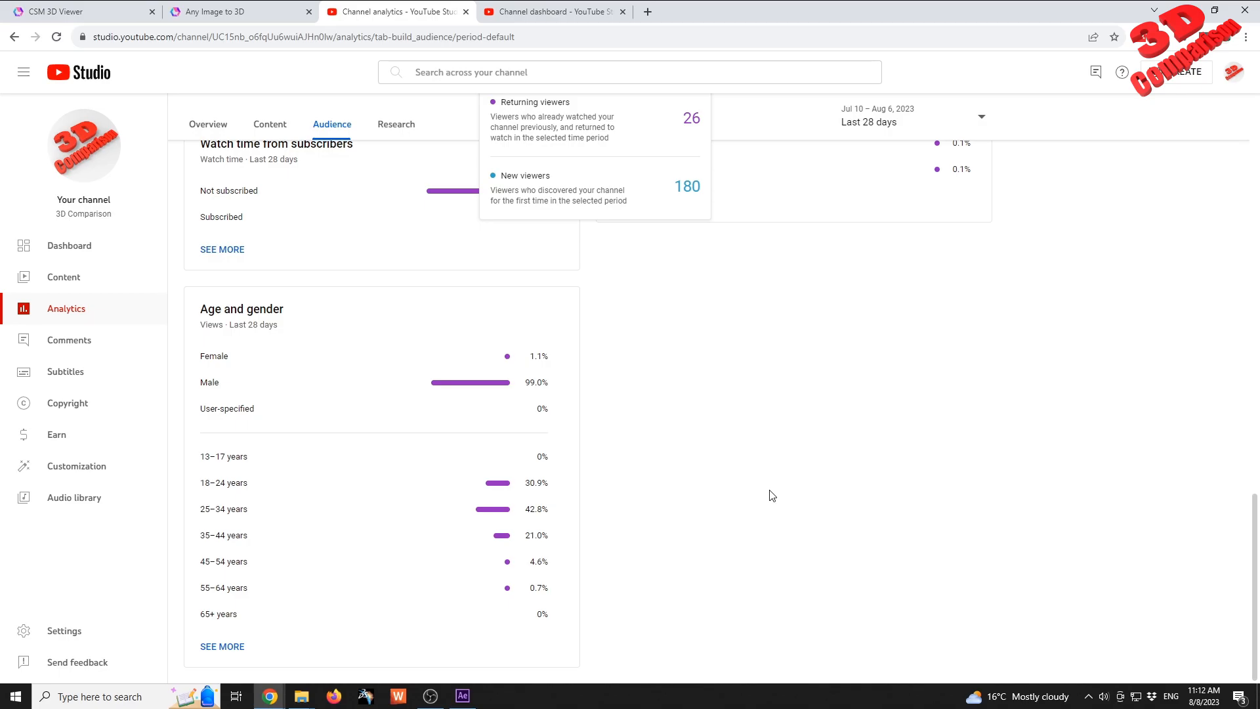
scroll(772, 495, up, 9)
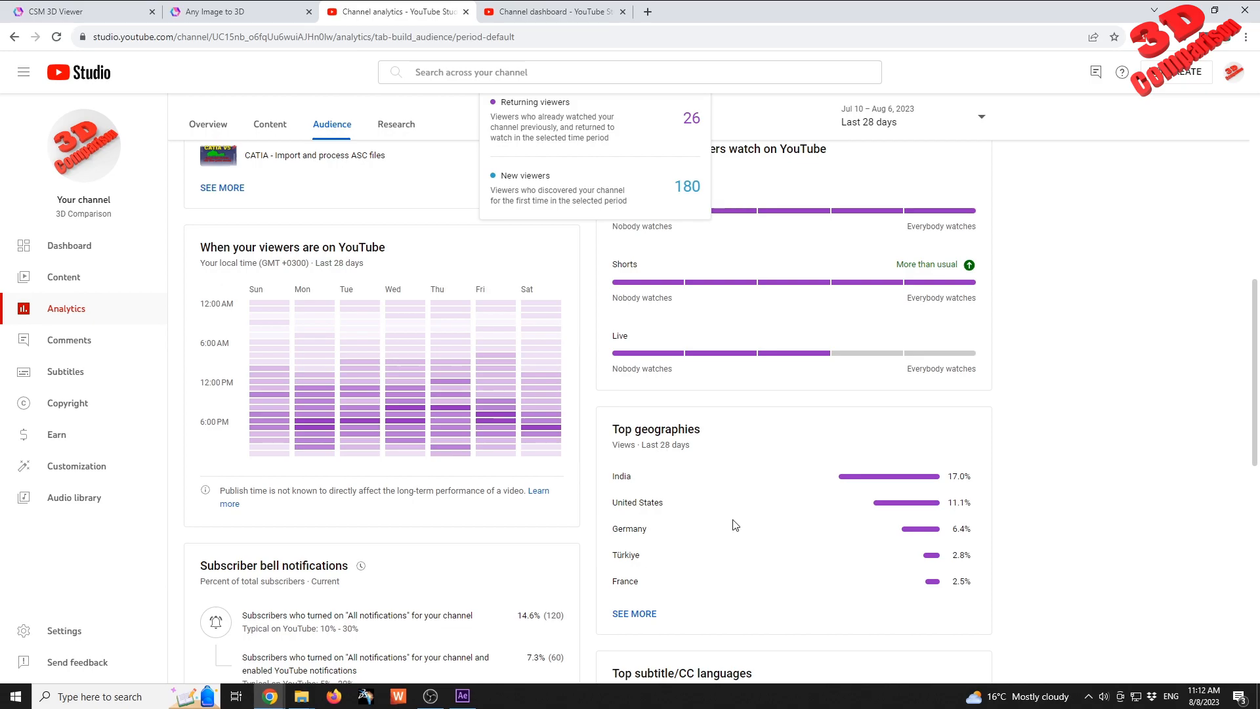
Show the channel dashboard's subscribers list for the last 90 days, sorted by date subscribed.
click(548, 11)
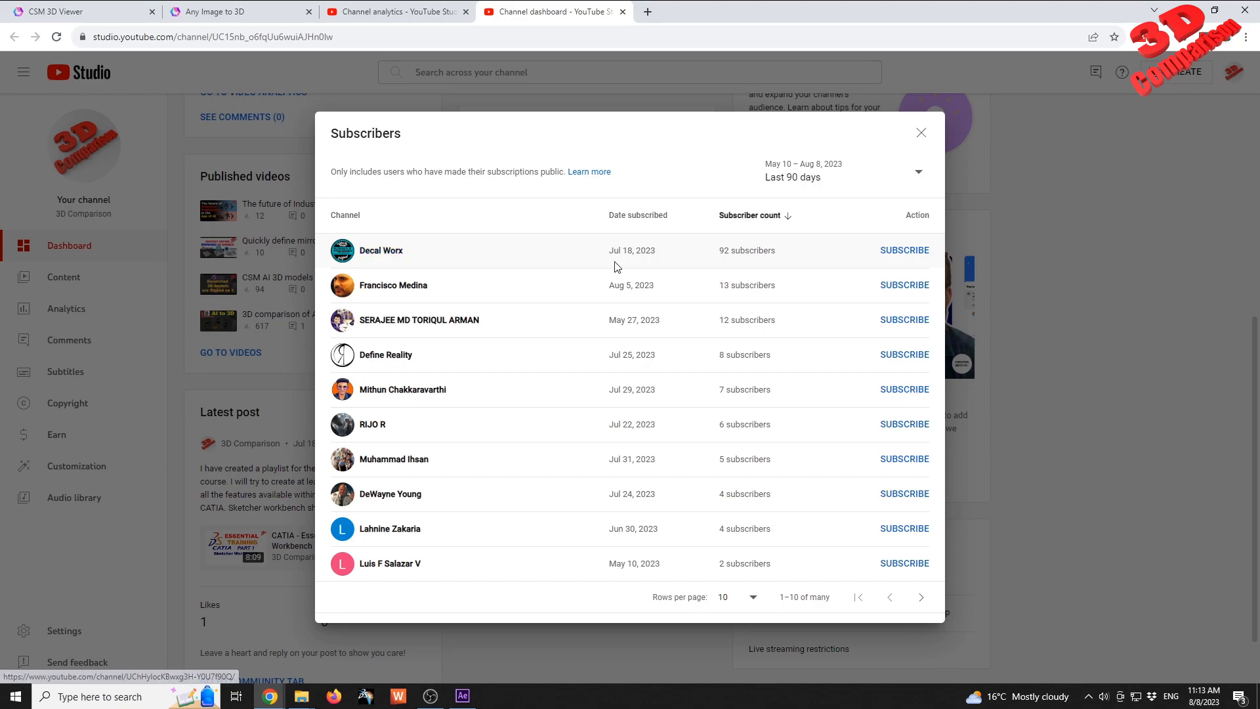
click(653, 216)
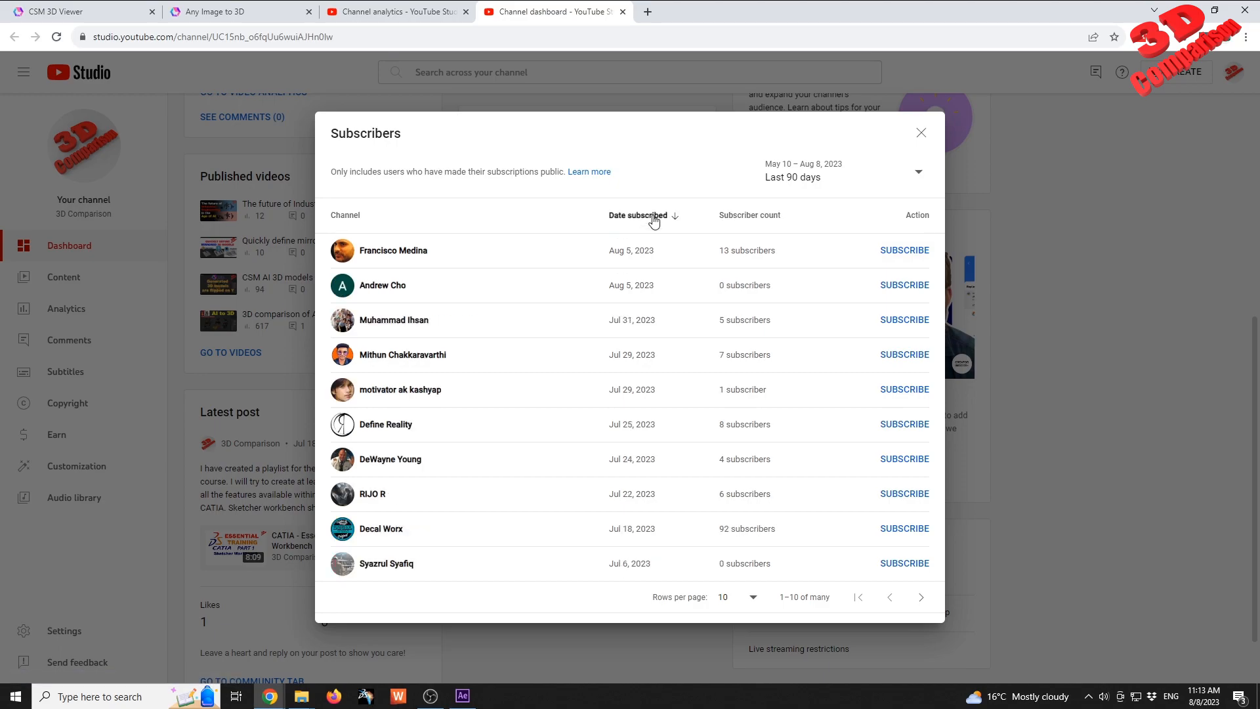